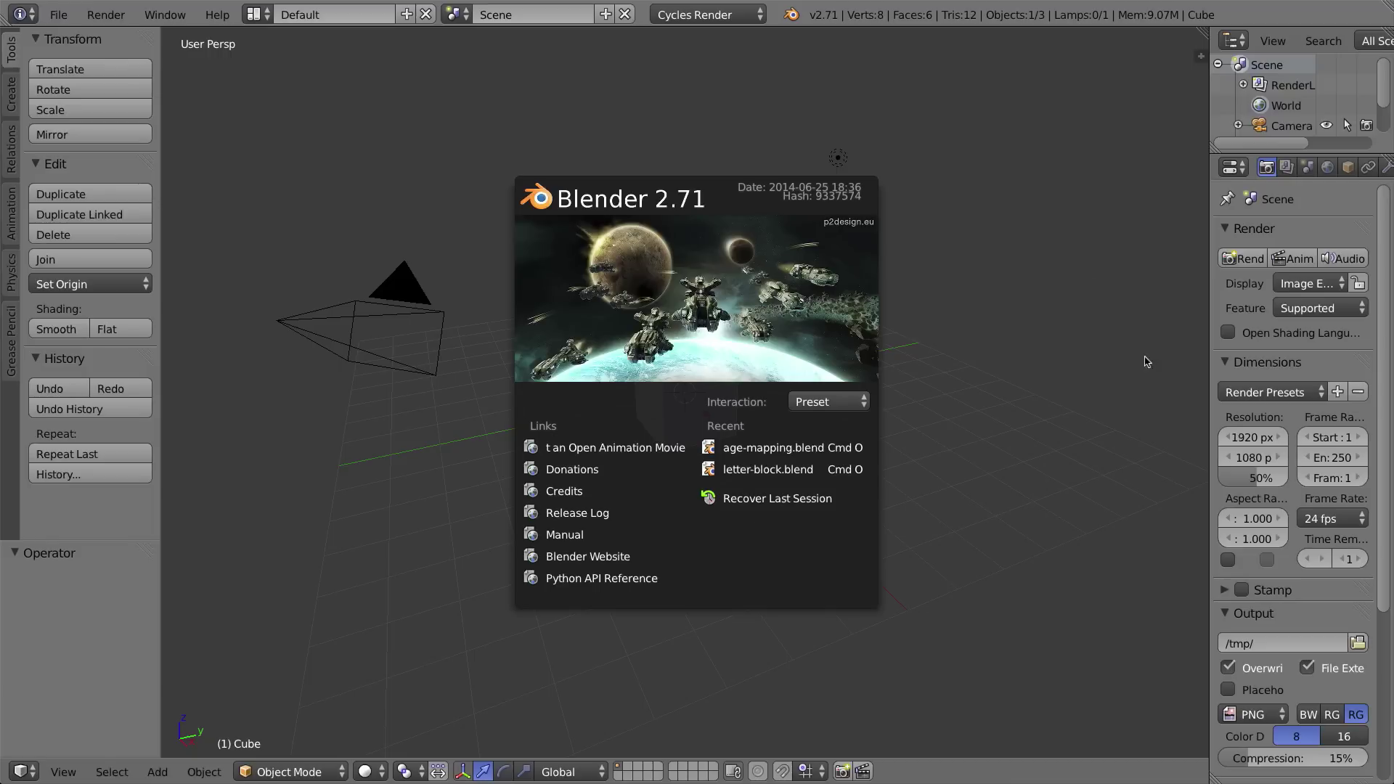
# Split a strip off the lower part of the 3D view as a Timeline editor and widen the Properties editor
pyautogui.click(759, 250)
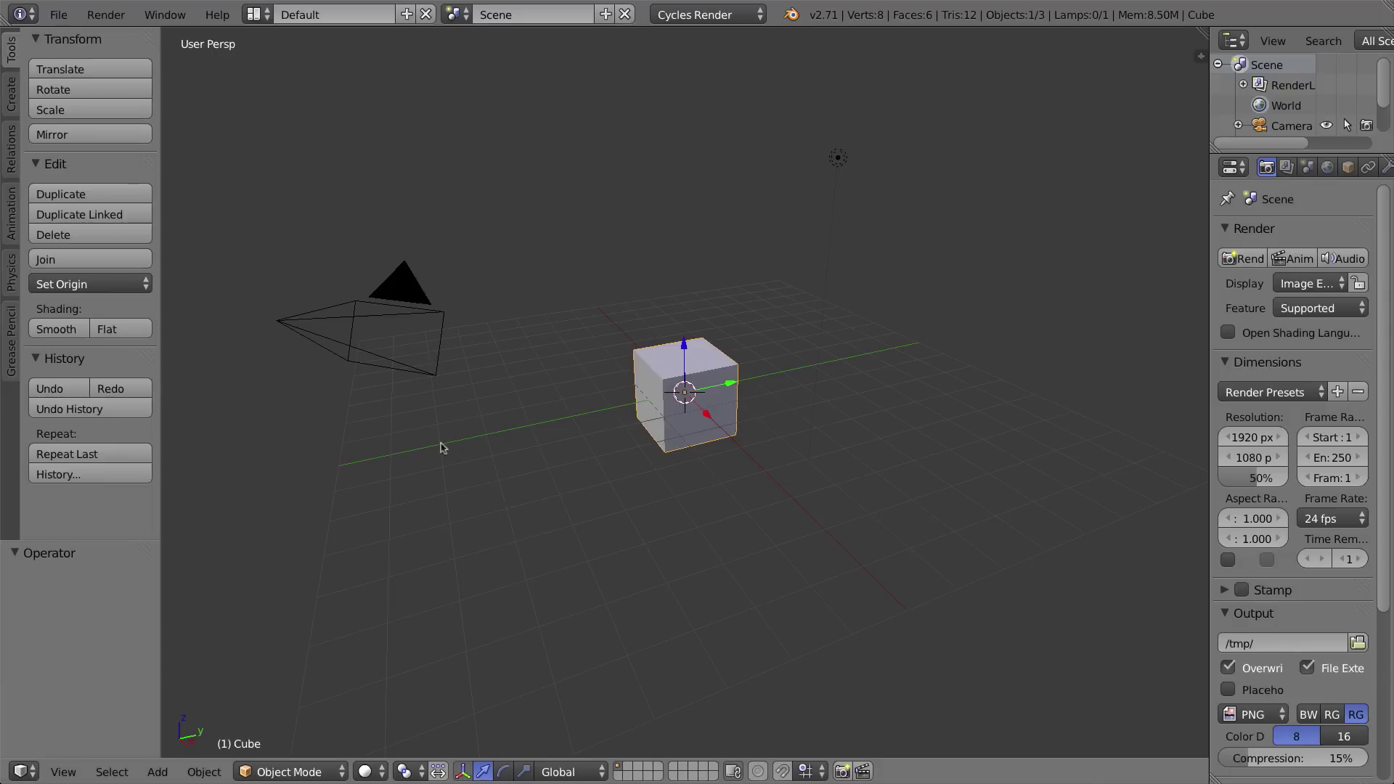
pyautogui.moveTo(1203, 31); pyautogui.dragTo(1165, 682)
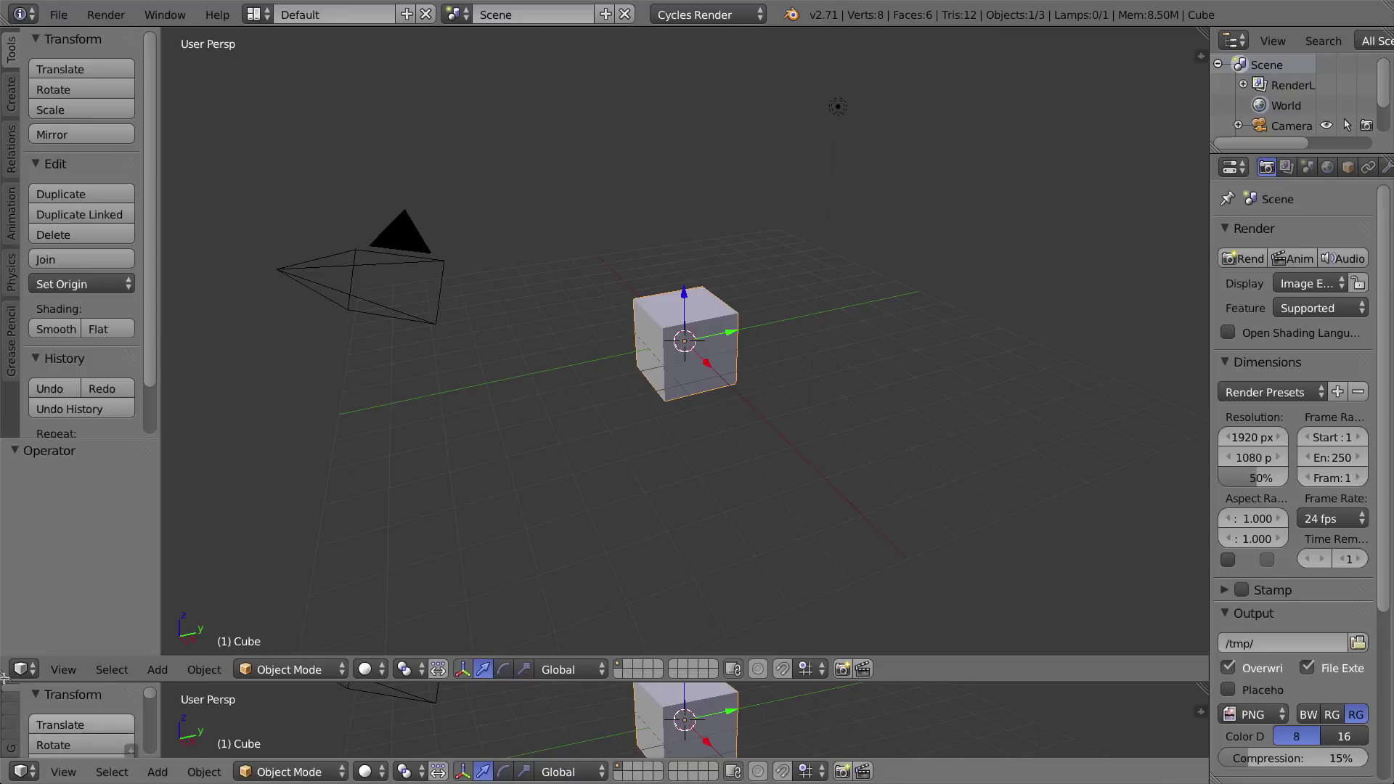
pyautogui.click(22, 772)
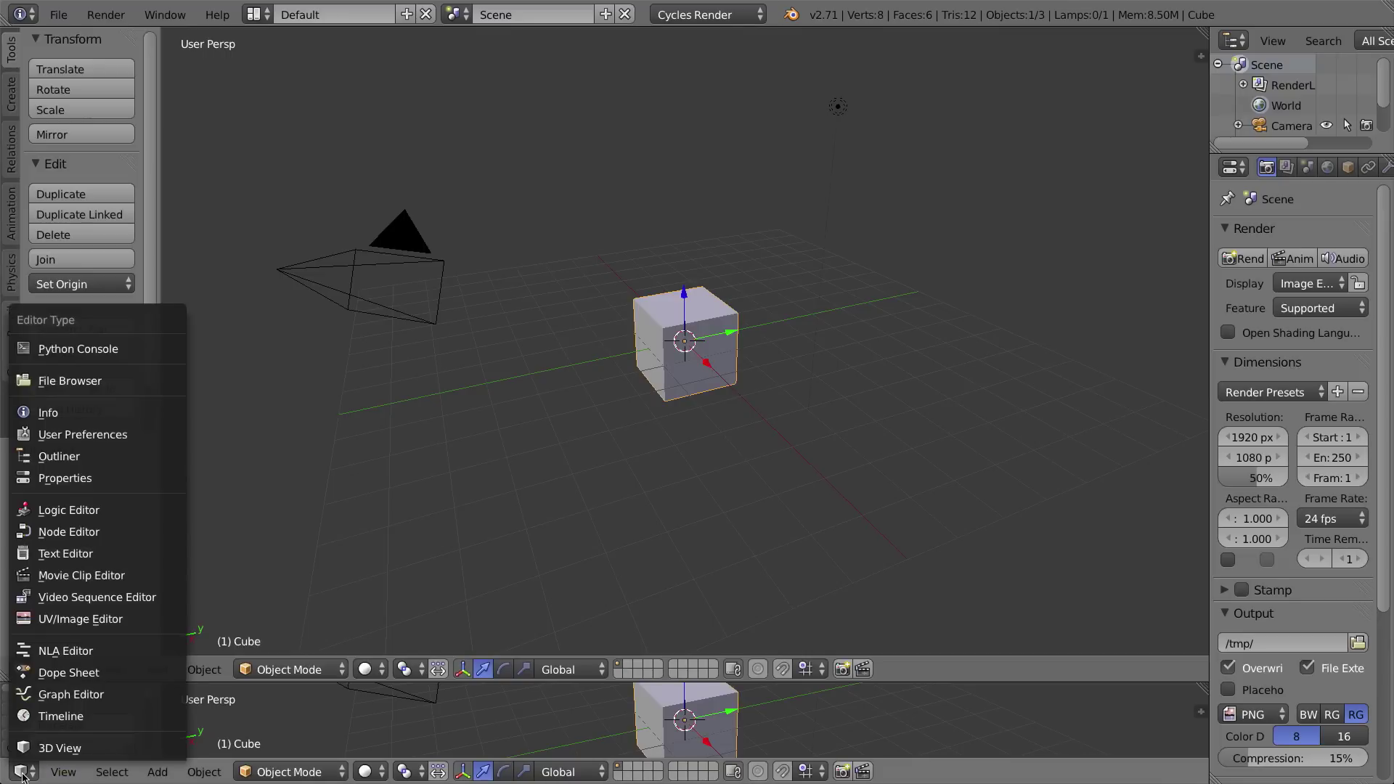
pyautogui.click(42, 718)
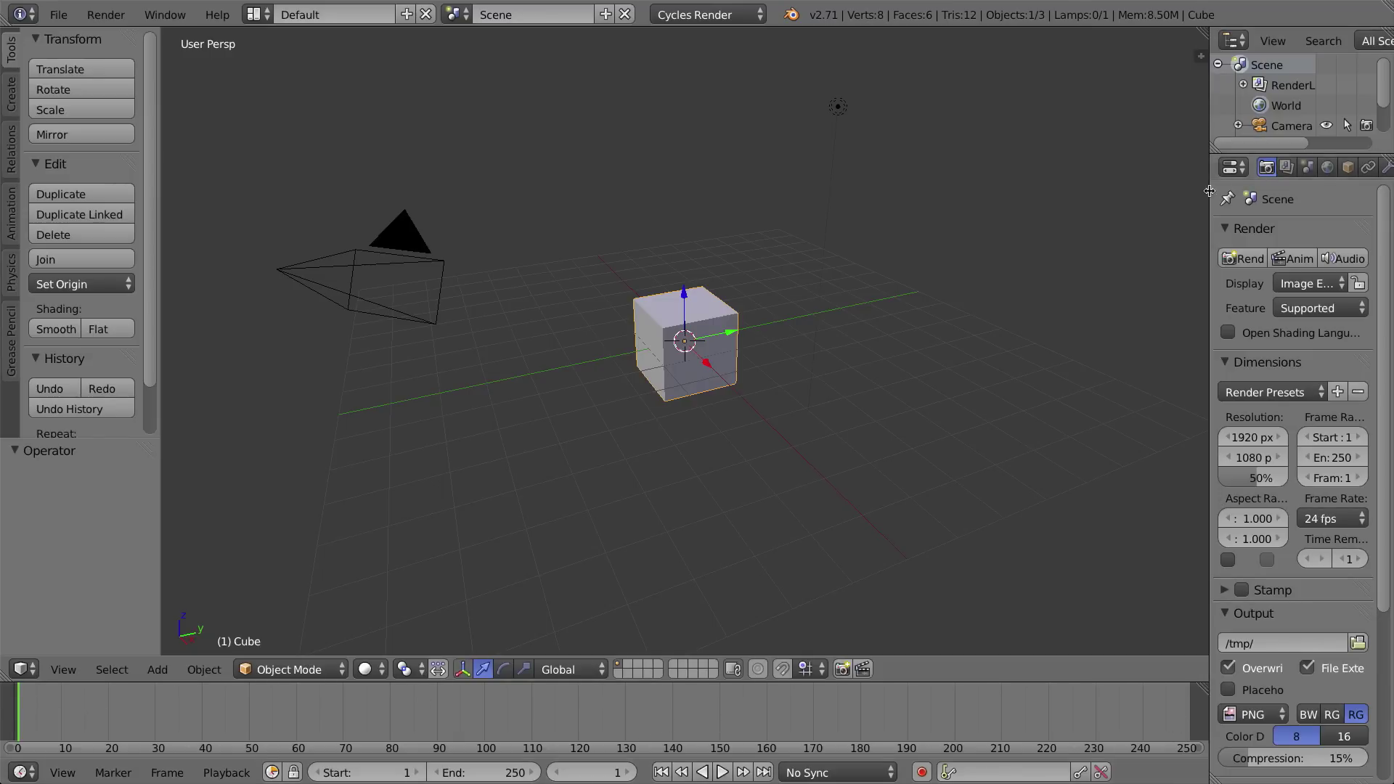
pyautogui.moveTo(1209, 191); pyautogui.dragTo(1117, 196)
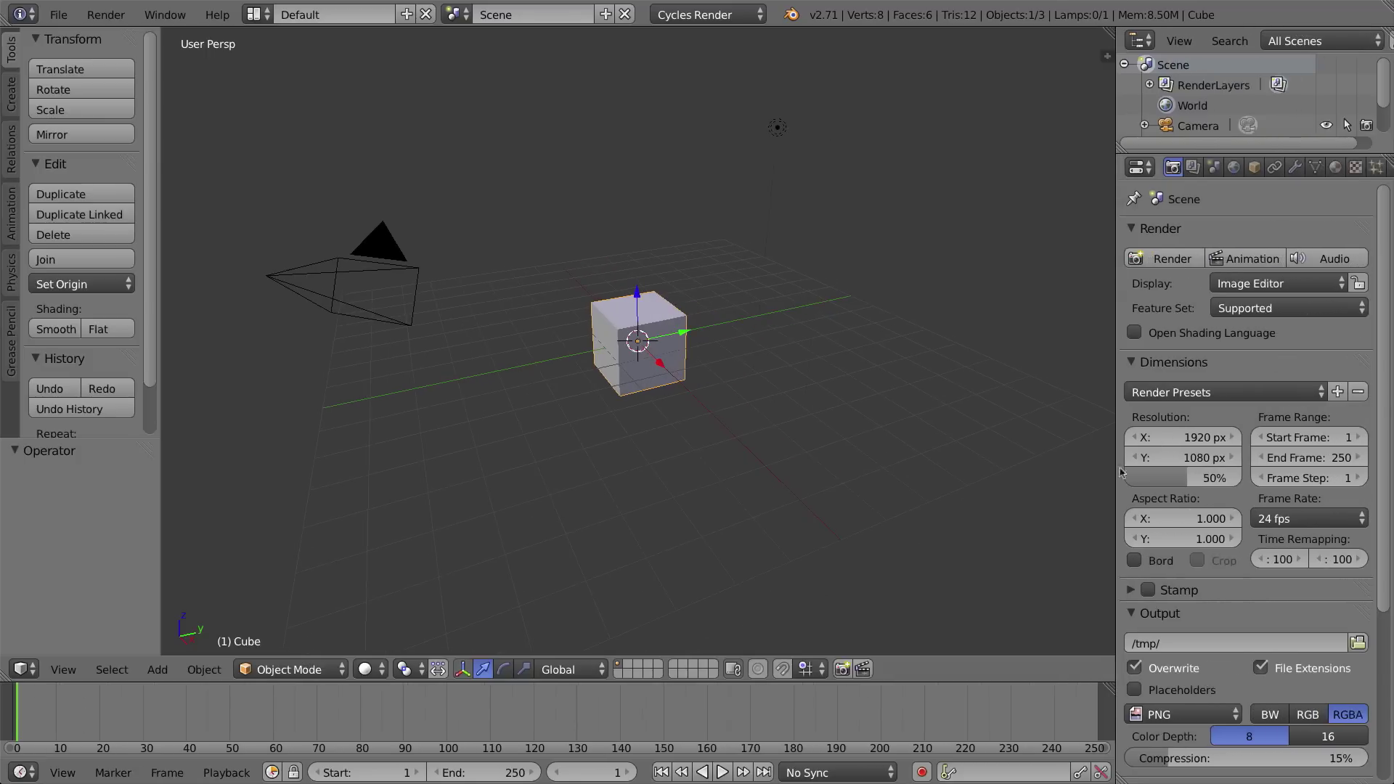
pyautogui.click(1293, 520)
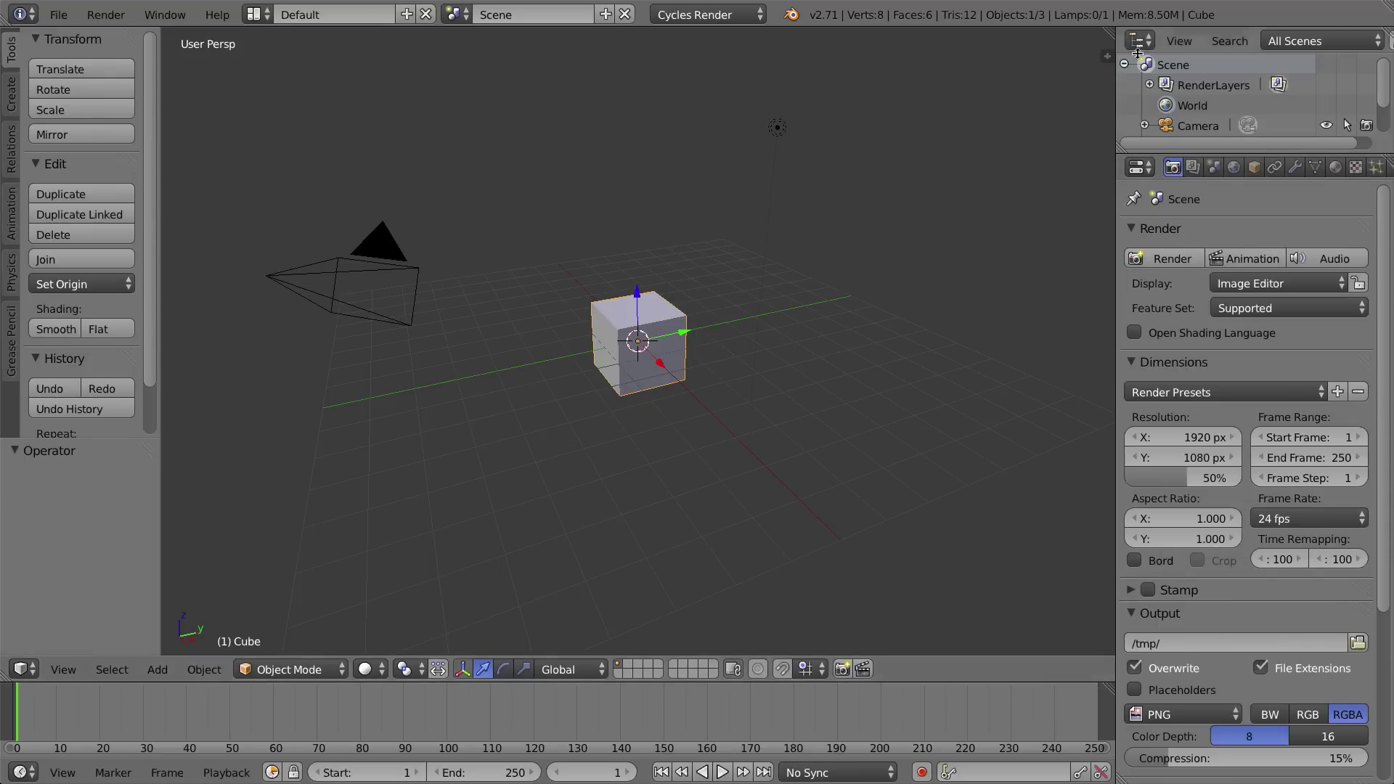
# Split the 3D view again, shrink the Timeline's height and turn the new middle area into a Dope Sheet
pyautogui.moveTo(1111, 33); pyautogui.dragTo(1106, 492)
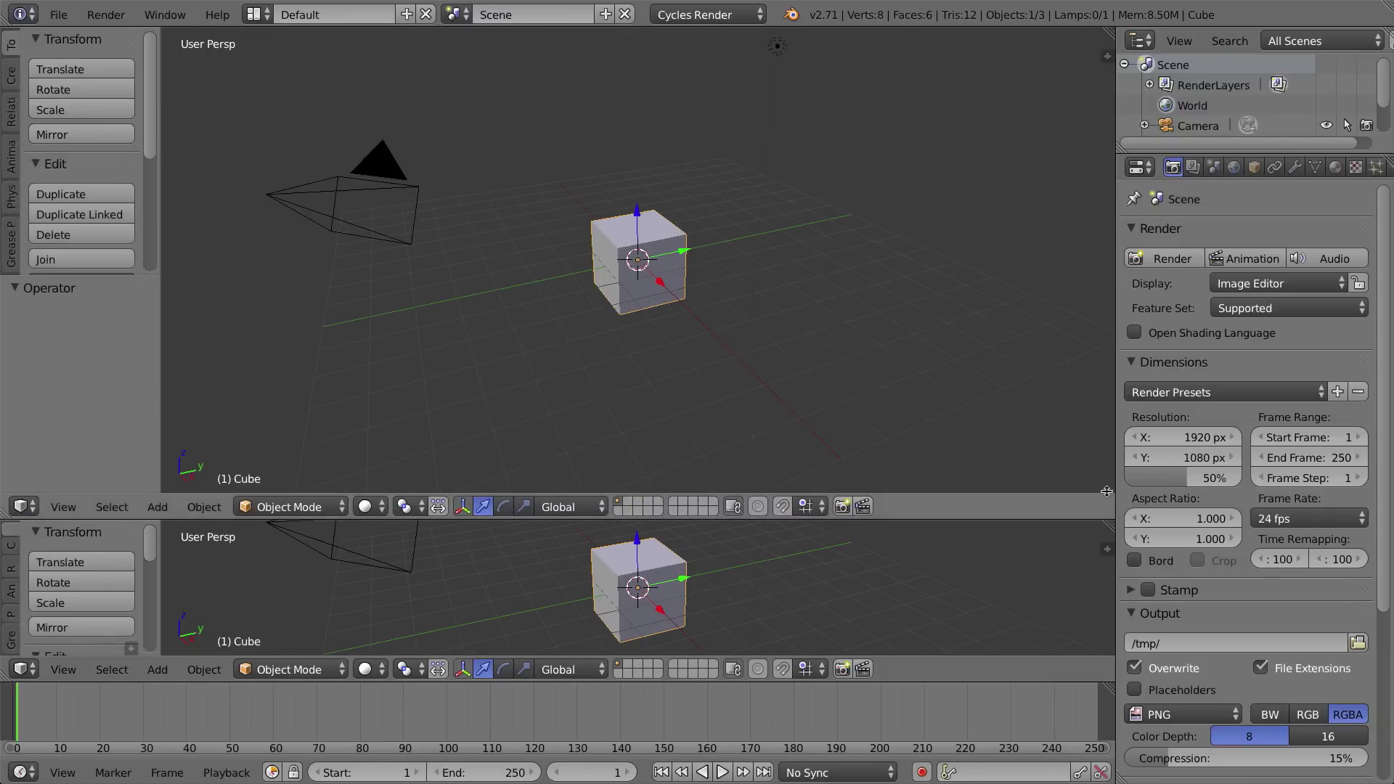
pyautogui.moveTo(888, 683); pyautogui.dragTo(879, 706)
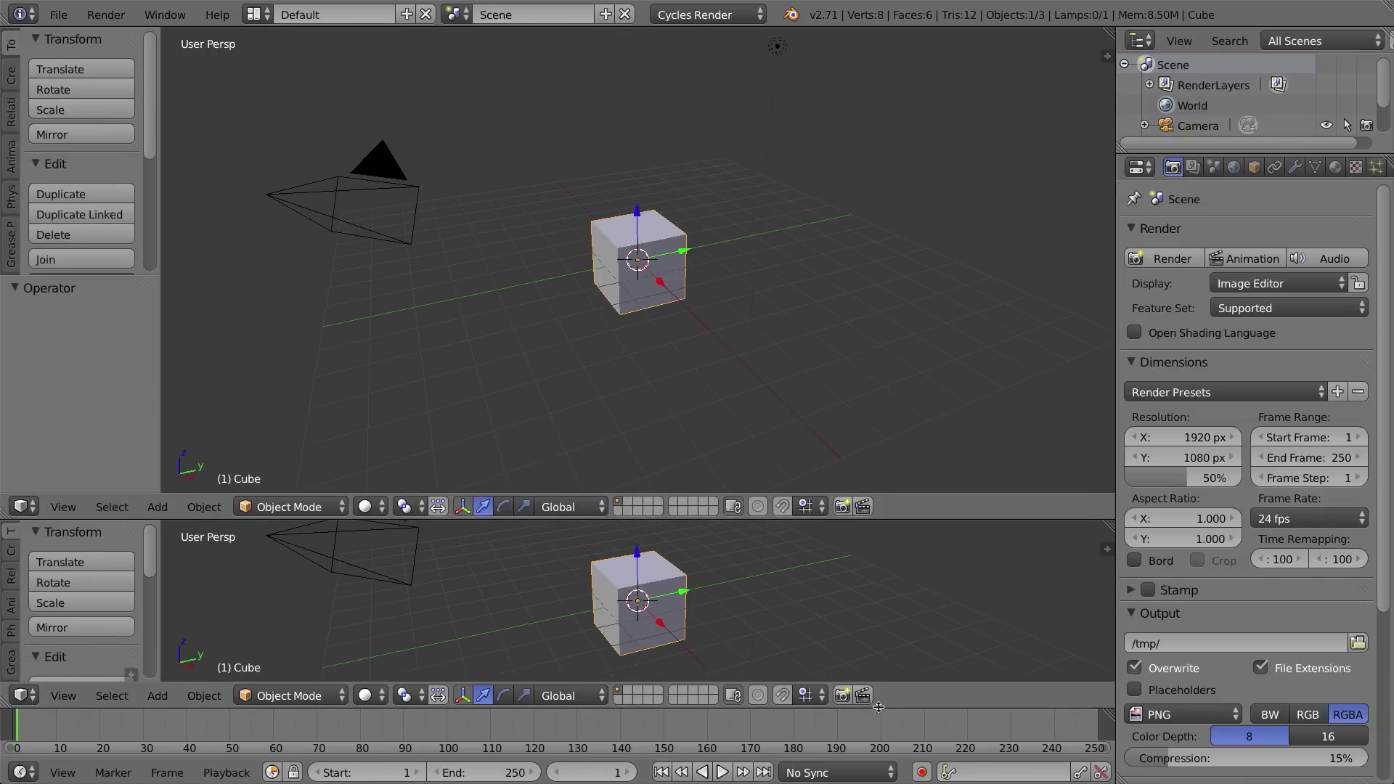
pyautogui.click(24, 695)
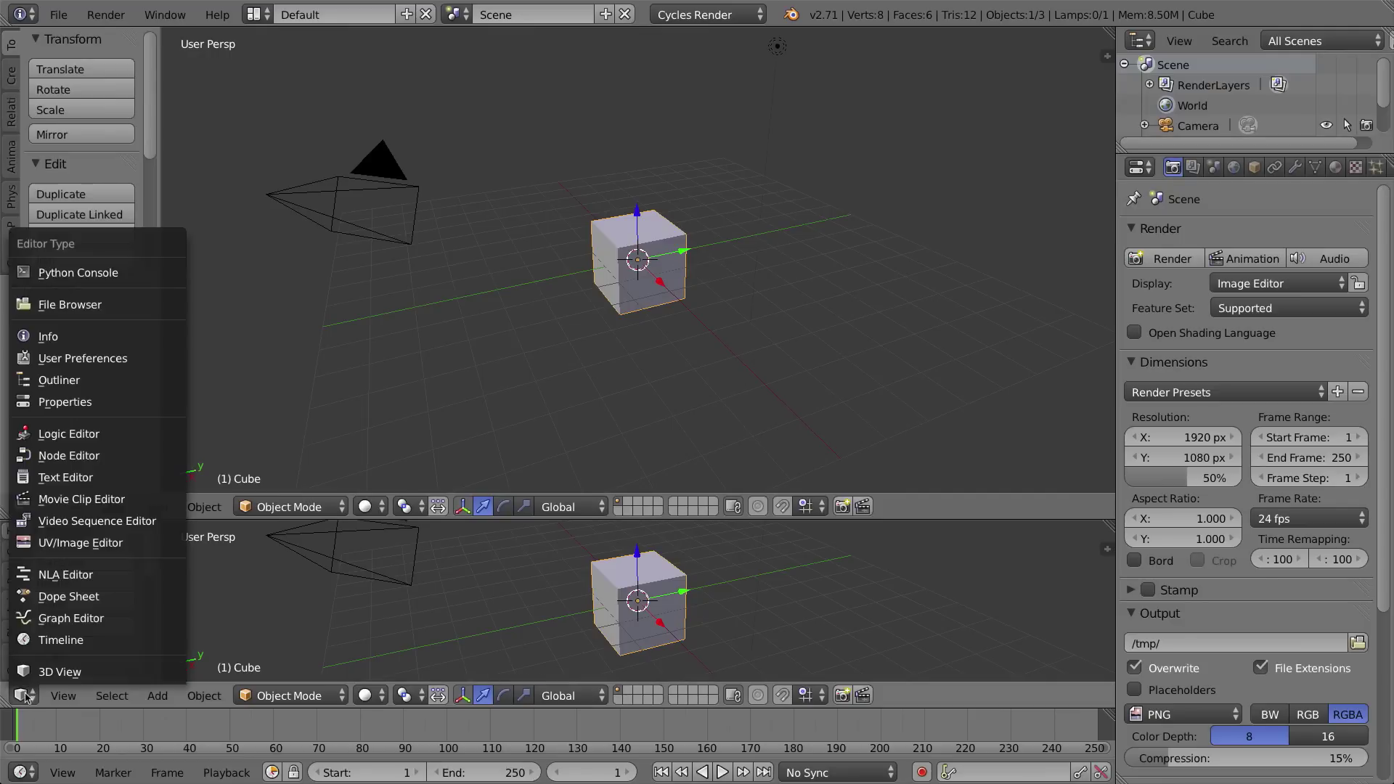
pyautogui.click(101, 603)
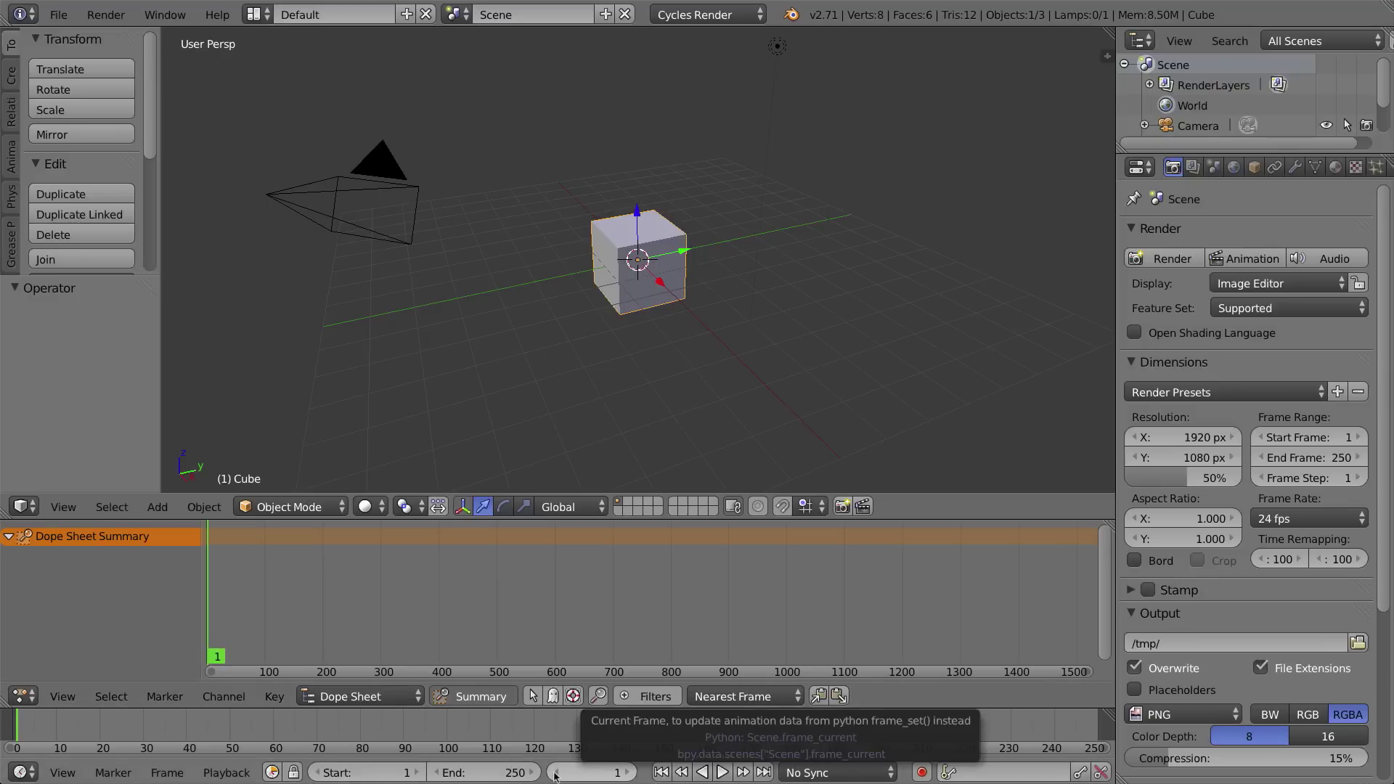
# Show the cube in the front orthographic view and turn on automatic keyframe insertion
pyautogui.moveTo(212, 658)
pyautogui.mouseDown()
pyautogui.moveTo(369, 657)
pyautogui.moveTo(212, 657)
pyautogui.moveTo(299, 657)
pyautogui.moveTo(223, 646)
pyautogui.mouseUp()
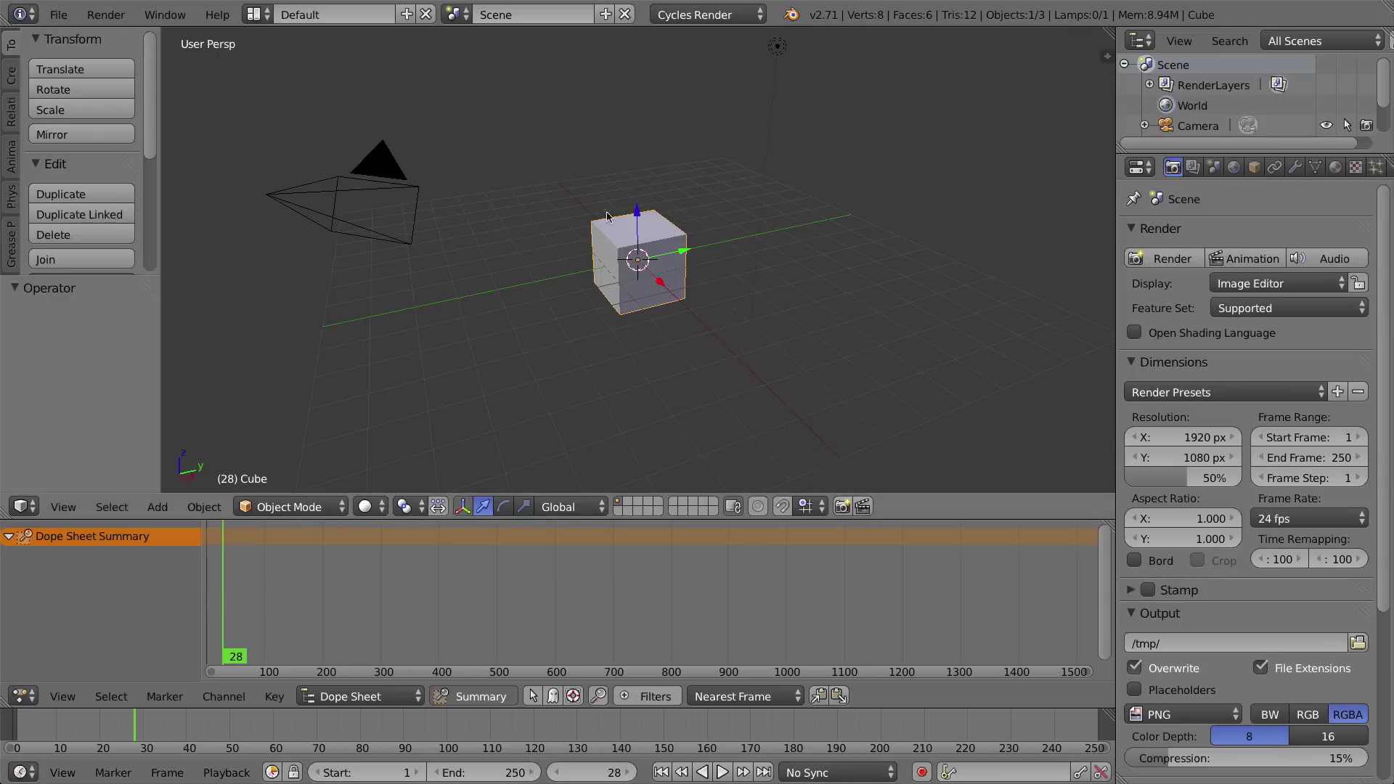
pyautogui.press('KP_1')
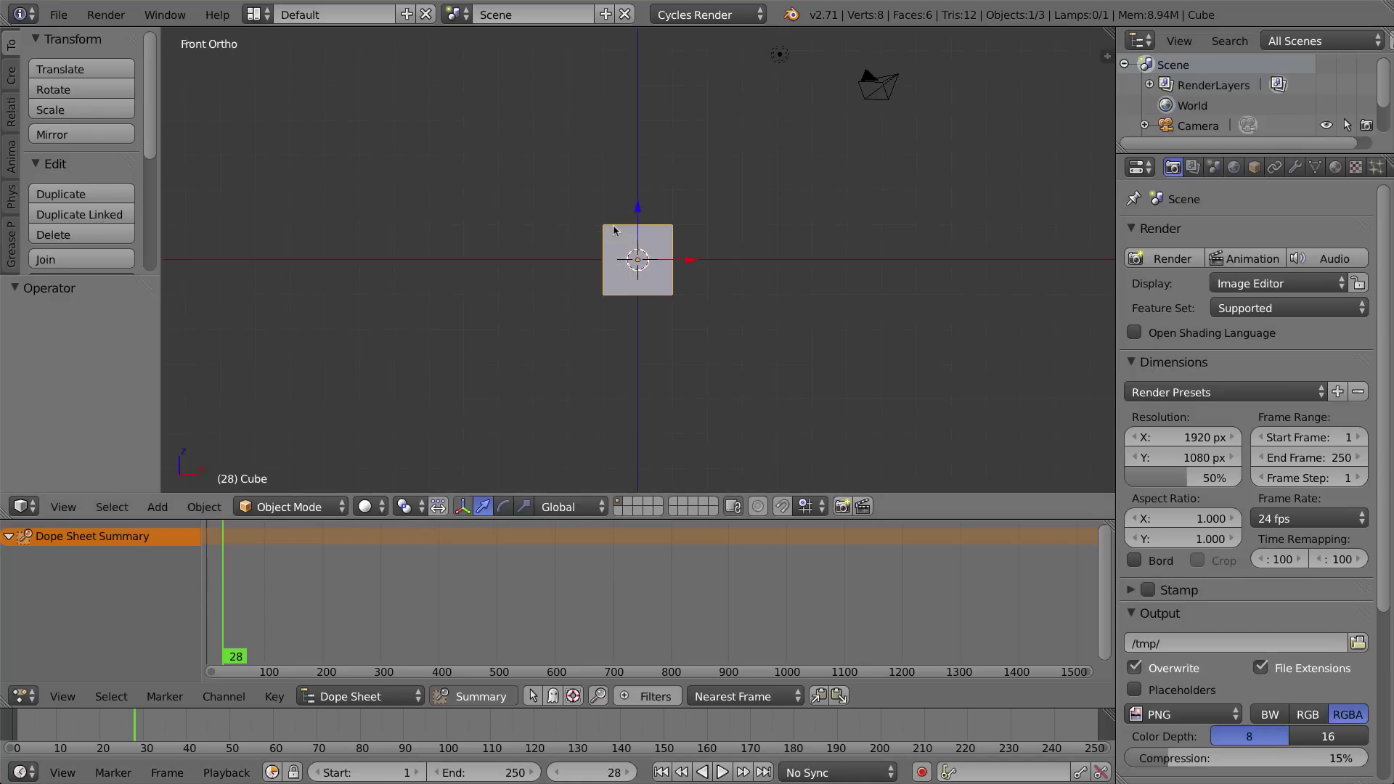
pyautogui.click(922, 772)
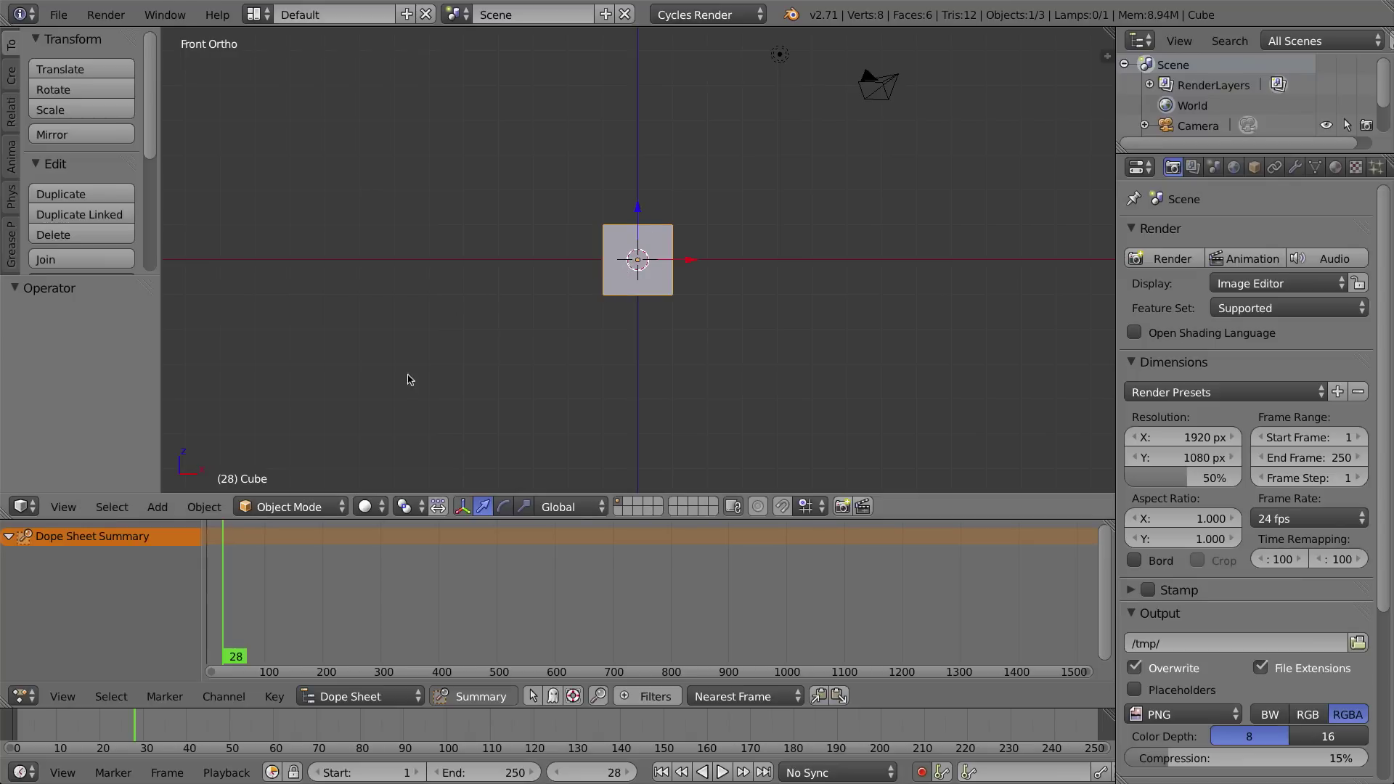
# At frame 1, move the cube about -10 units in X and 1 unit up in Z to keyframe its start position
pyautogui.click(22, 729)
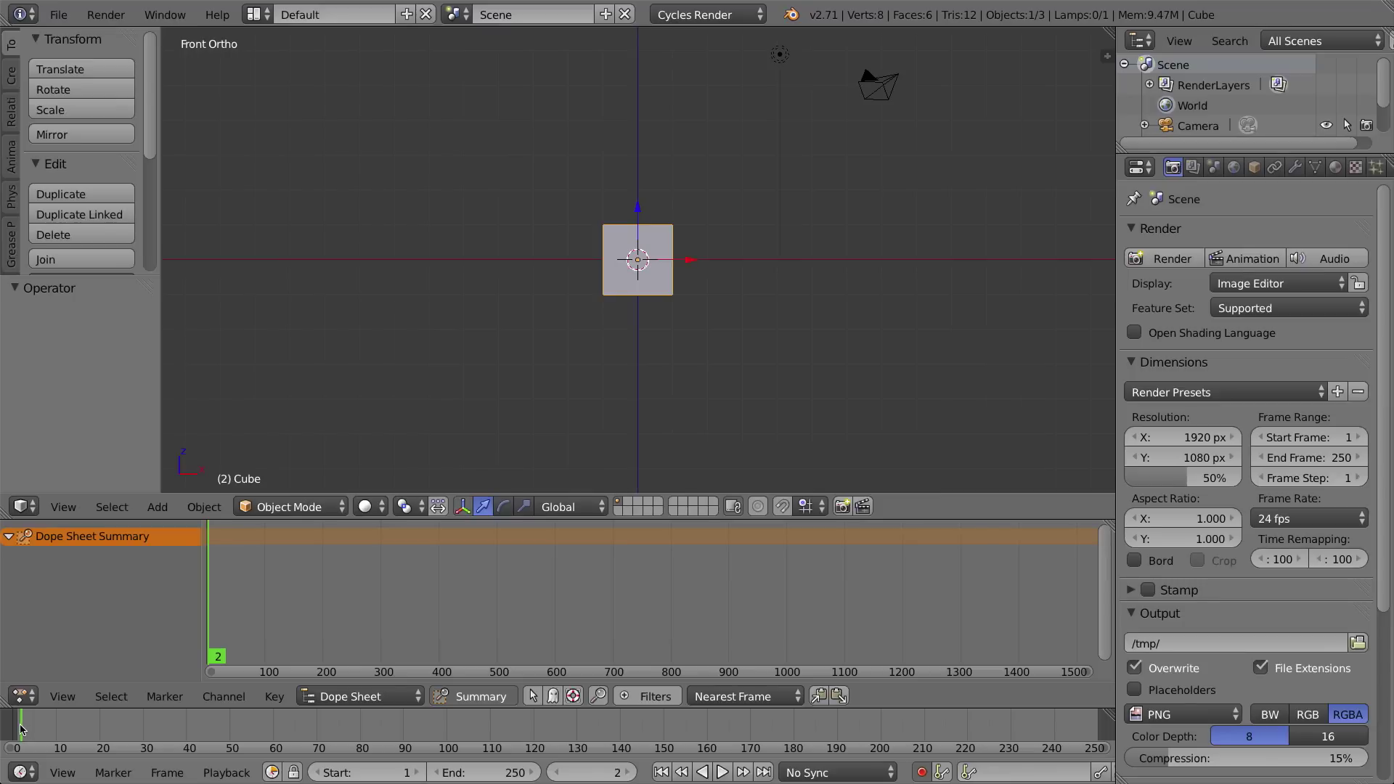
pyautogui.click(18, 729)
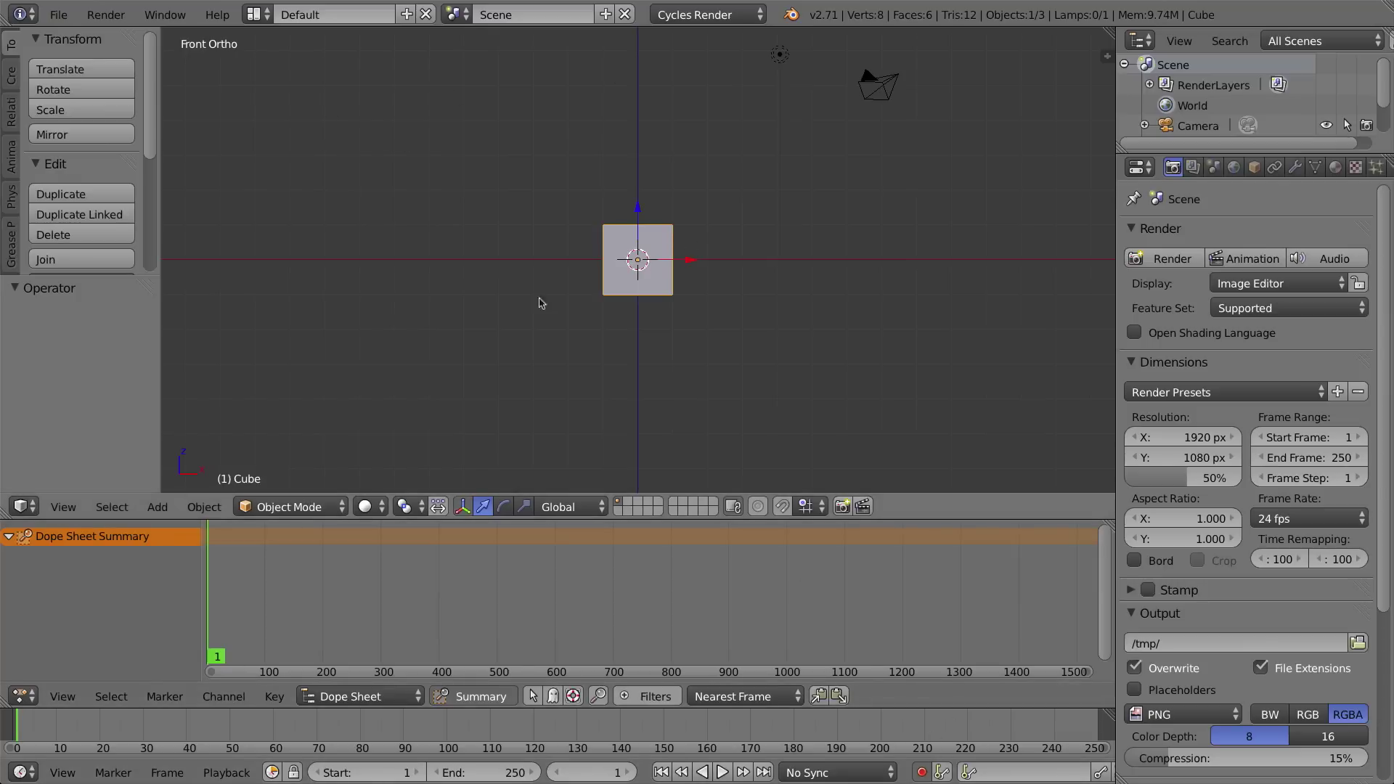
pyautogui.press('g')
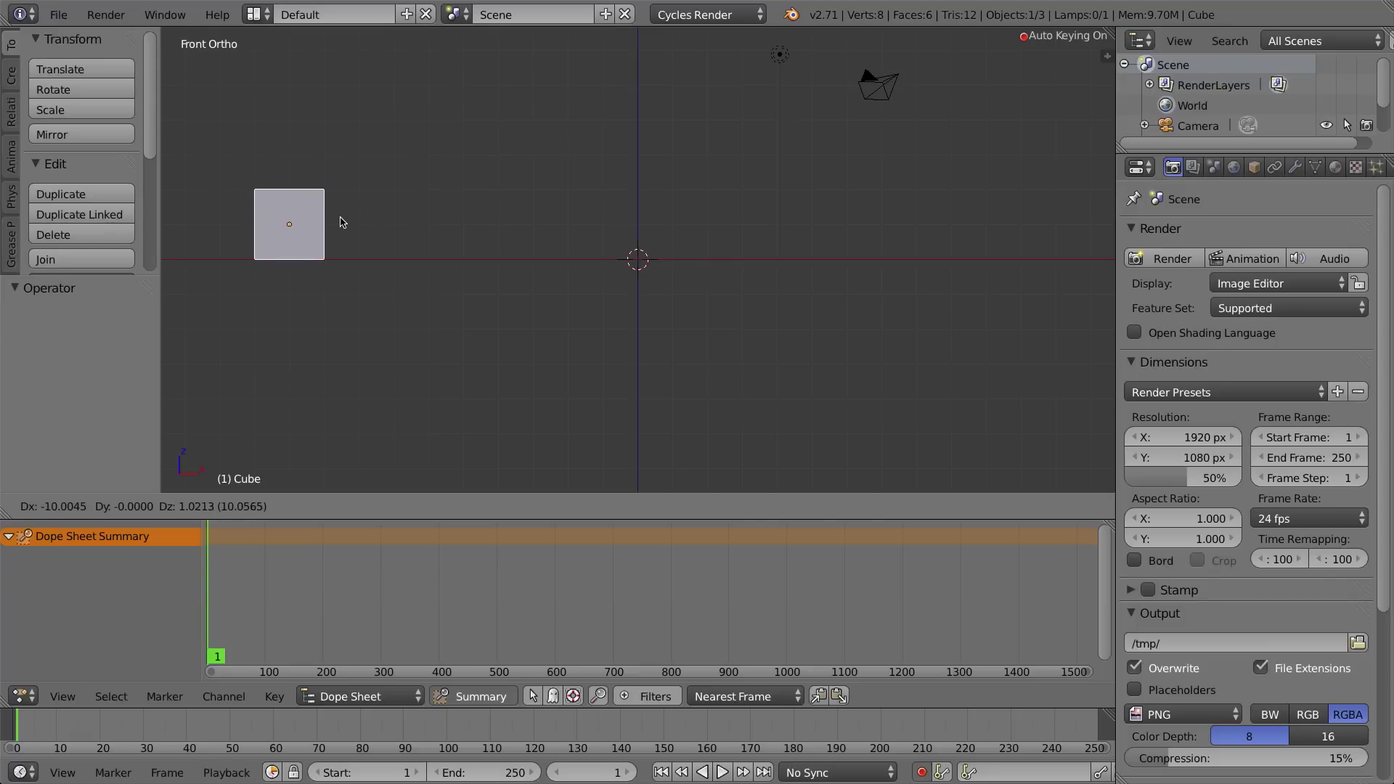
pyautogui.click(342, 222)
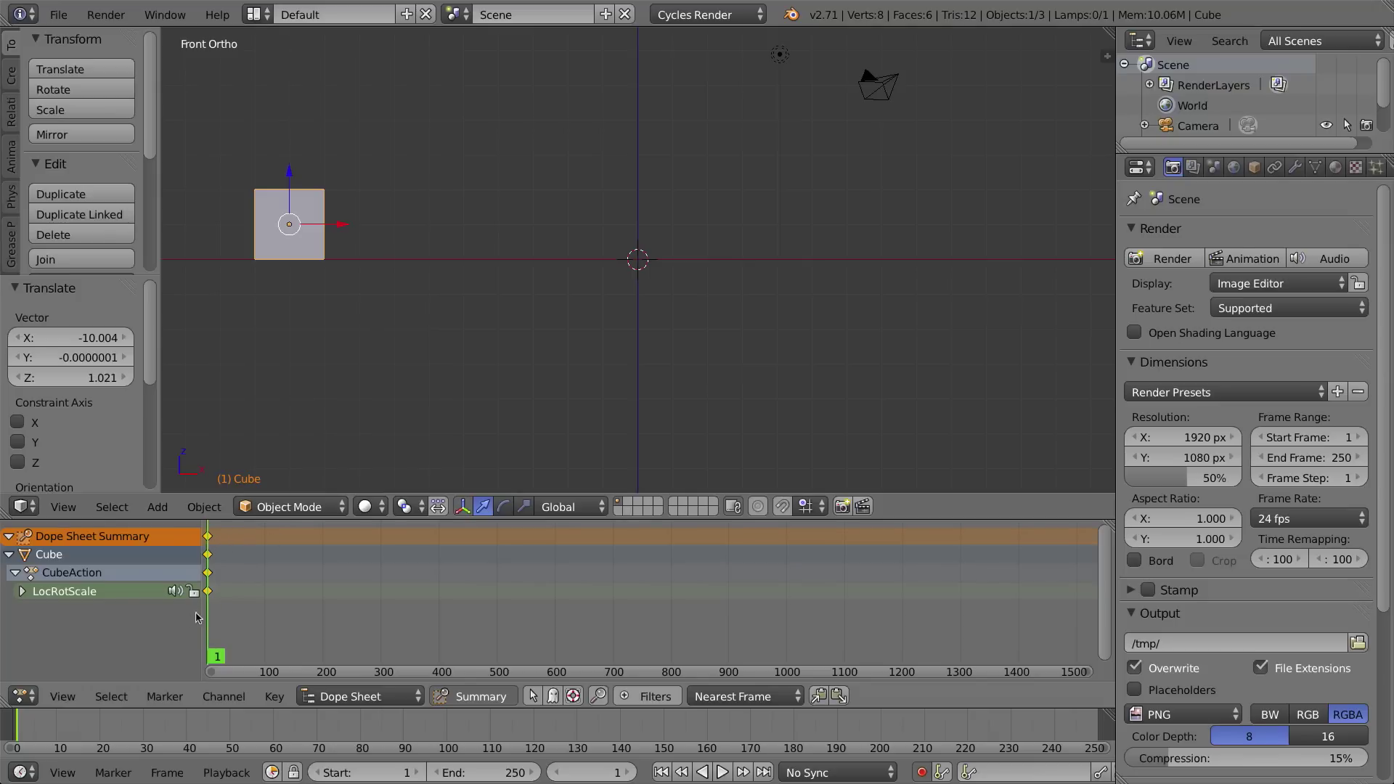
# At frame 24, move the cube about 20.8 units along X to keyframe its end position, and collapse the Cube channels in the Dope Sheet
pyautogui.moveTo(87, 723); pyautogui.dragTo(21, 722)
pyautogui.moveTo(215, 616)
pyautogui.mouseDown()
pyautogui.moveTo(234, 626)
pyautogui.moveTo(219, 639)
pyautogui.mouseUp()
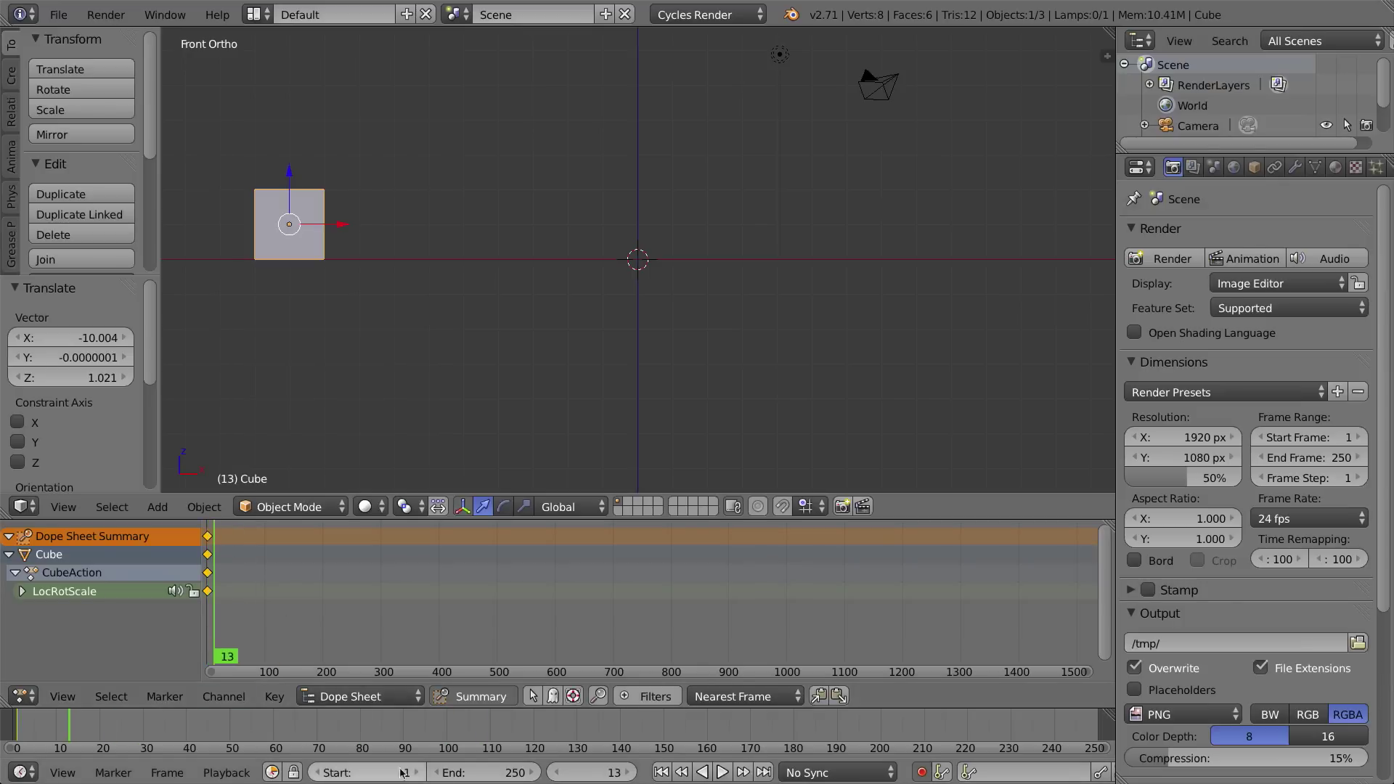
pyautogui.click(607, 774)
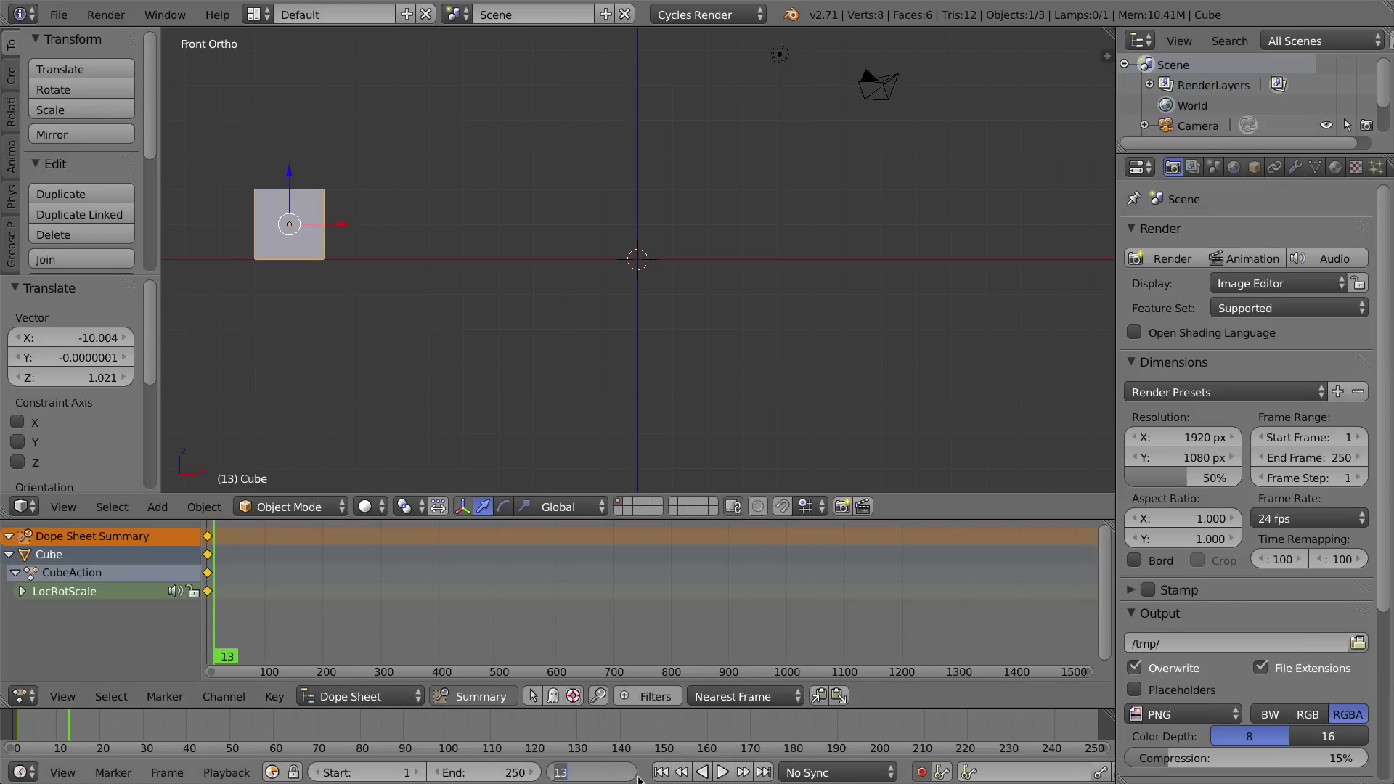
pyautogui.write('24')
pyautogui.press('Return')
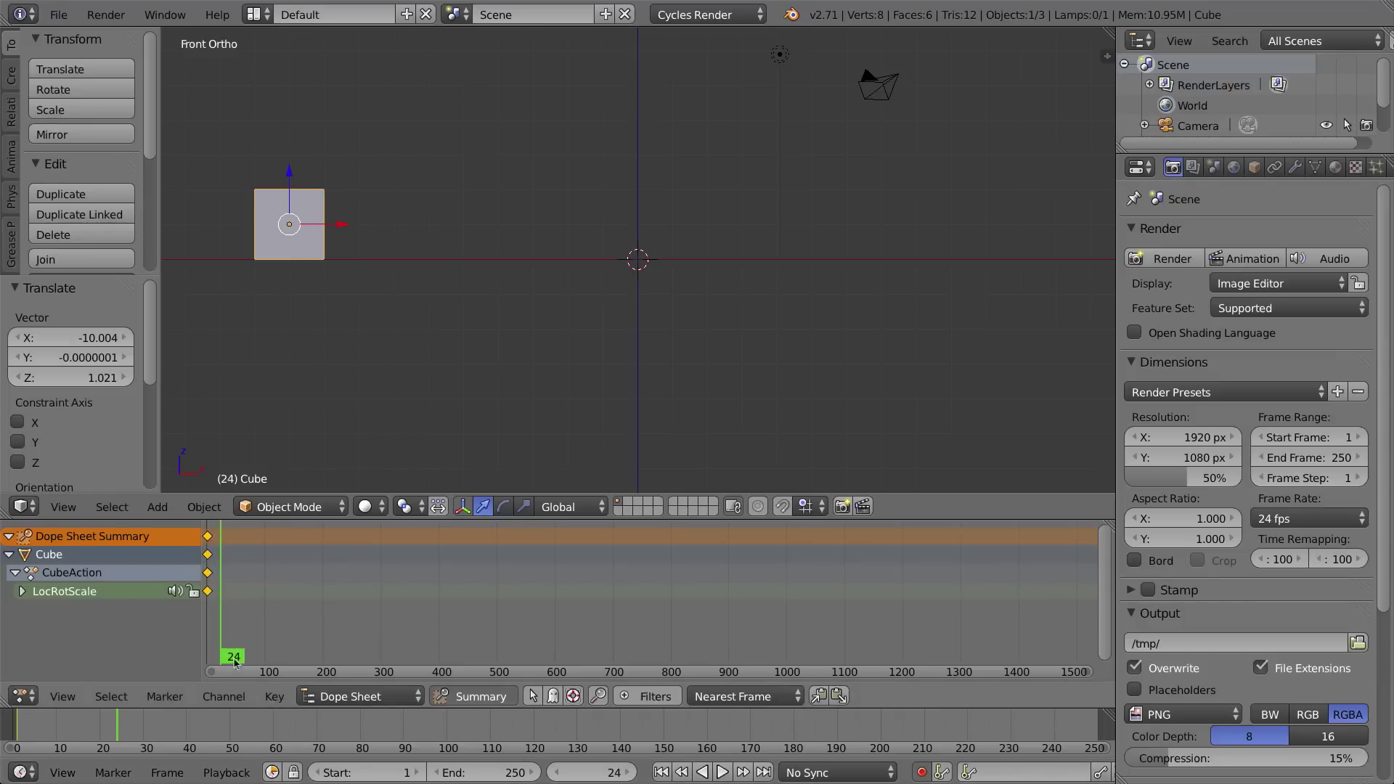
pyautogui.moveTo(1084, 675); pyautogui.dragTo(345, 650)
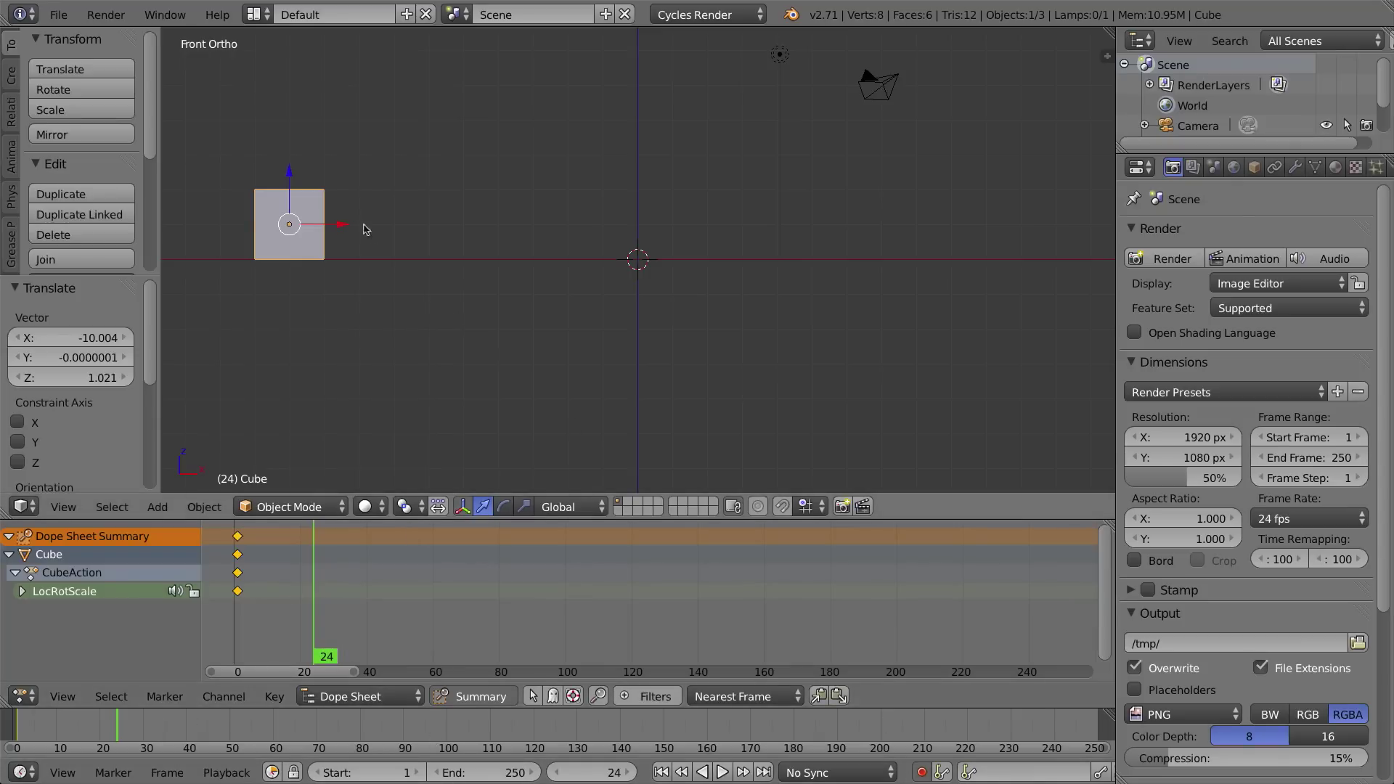
pyautogui.moveTo(336, 224); pyautogui.dragTo(1058, 236)
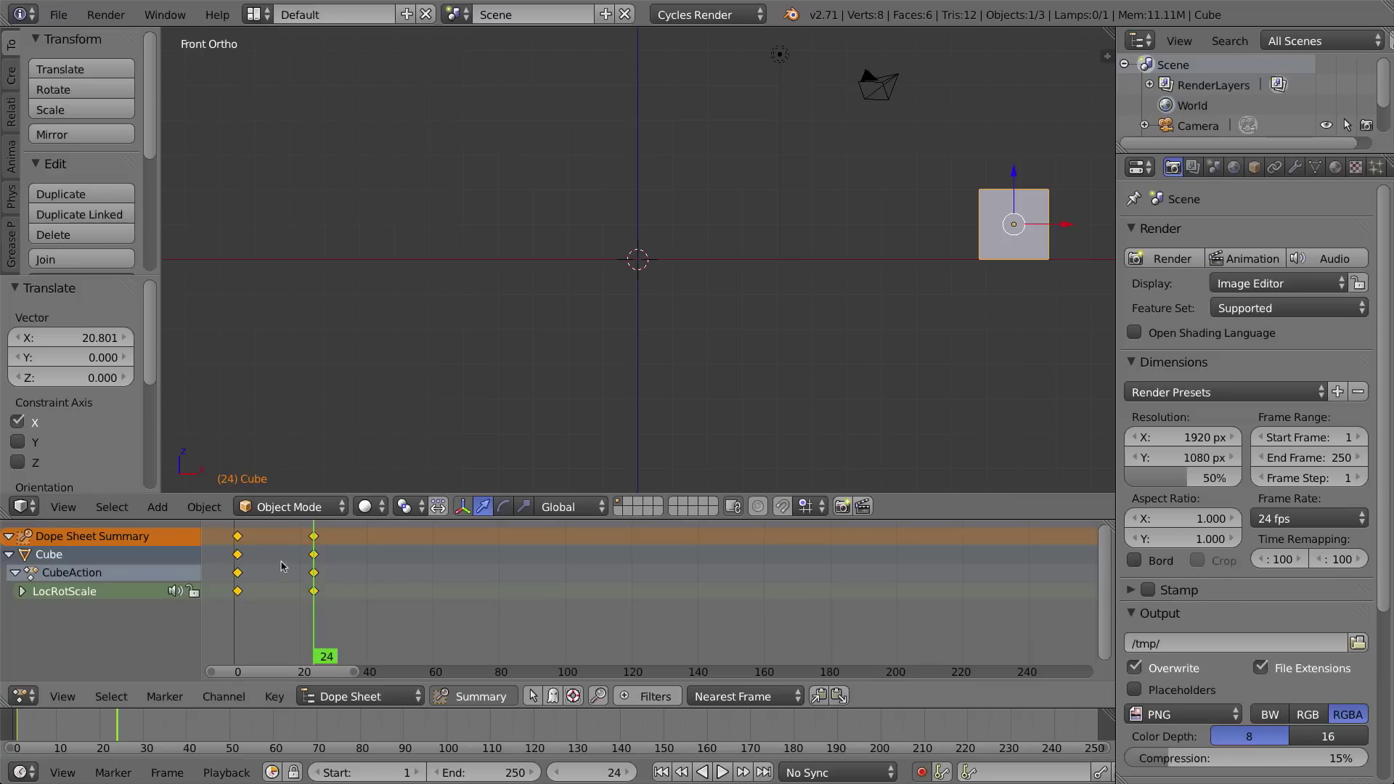
pyautogui.click(8, 555)
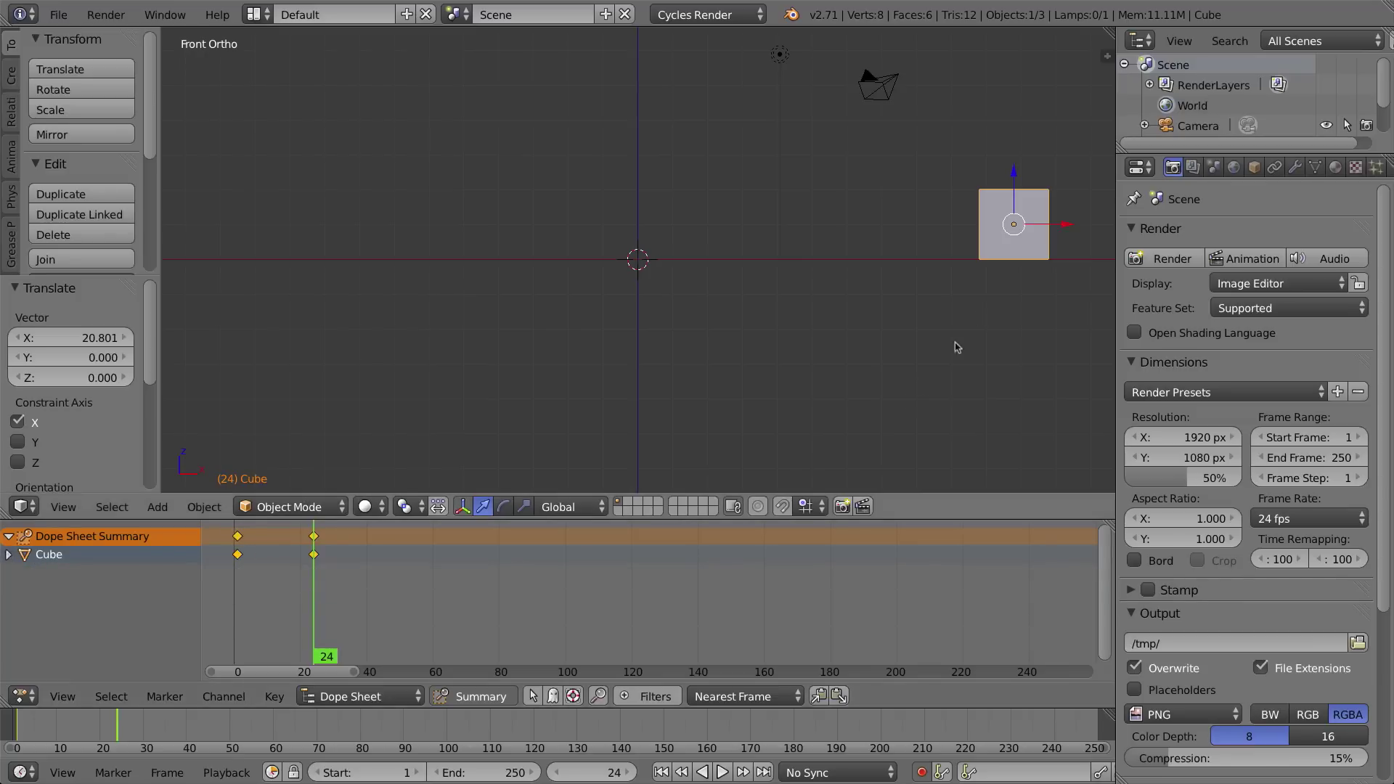
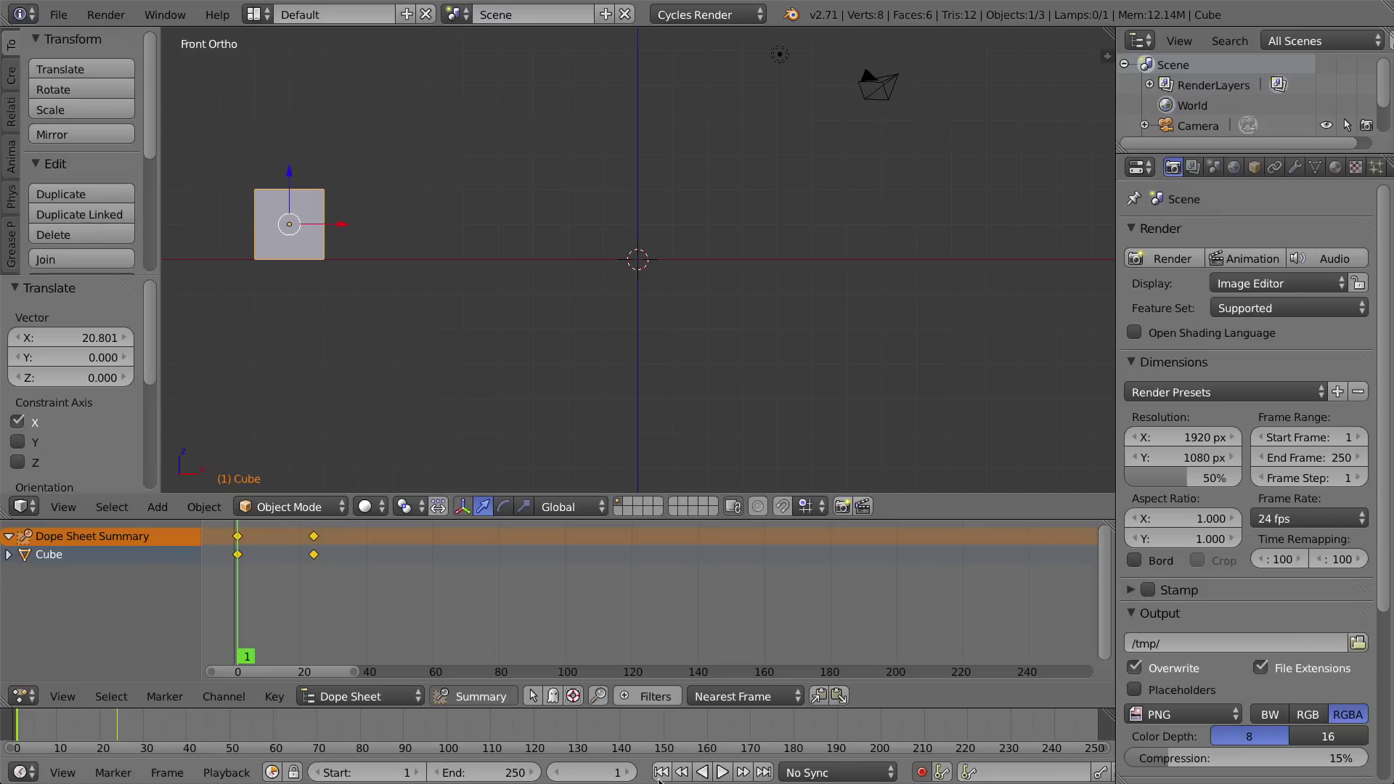
# Play the animation from the start and scrub between the two keyframes to review the cube's motion
pyautogui.click(725, 773)
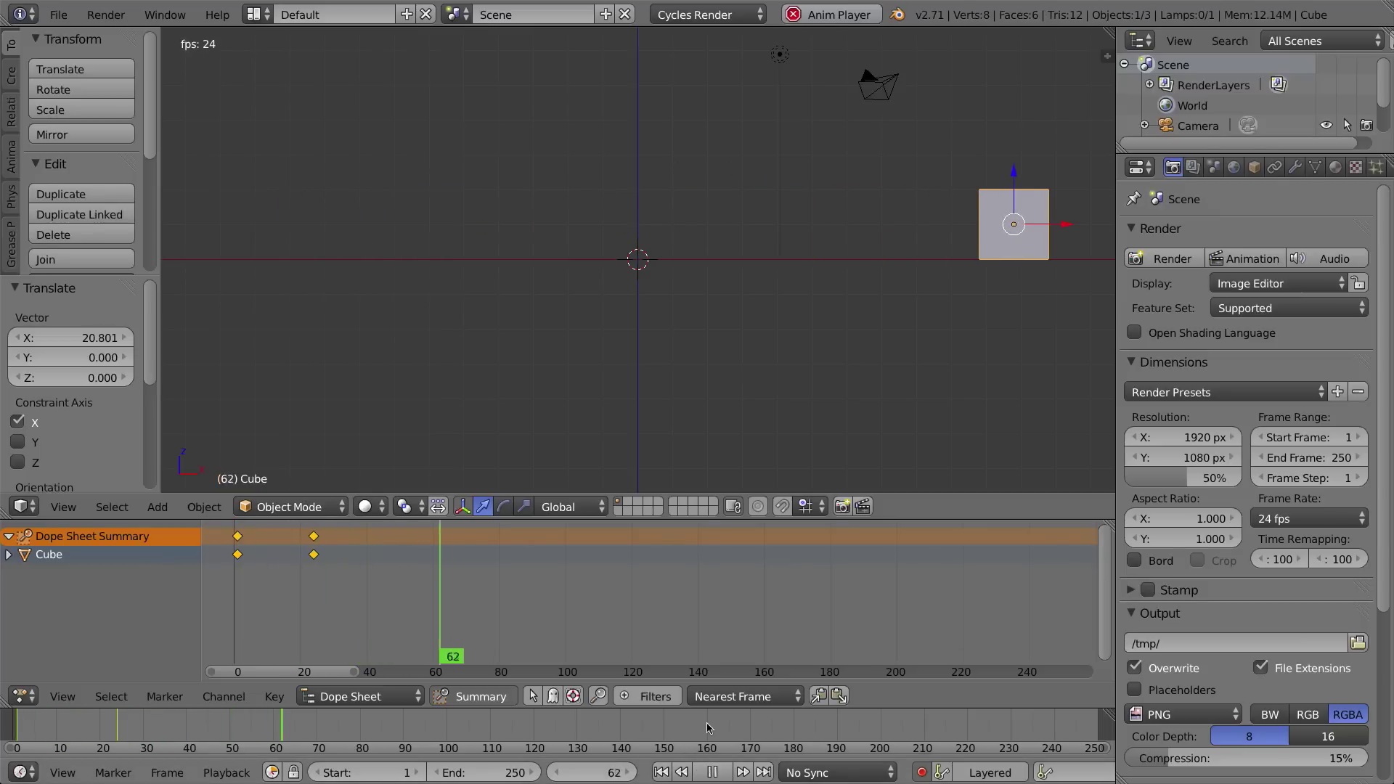
pyautogui.press('Escape')
pyautogui.moveTo(242, 577); pyautogui.dragTo(311, 577)
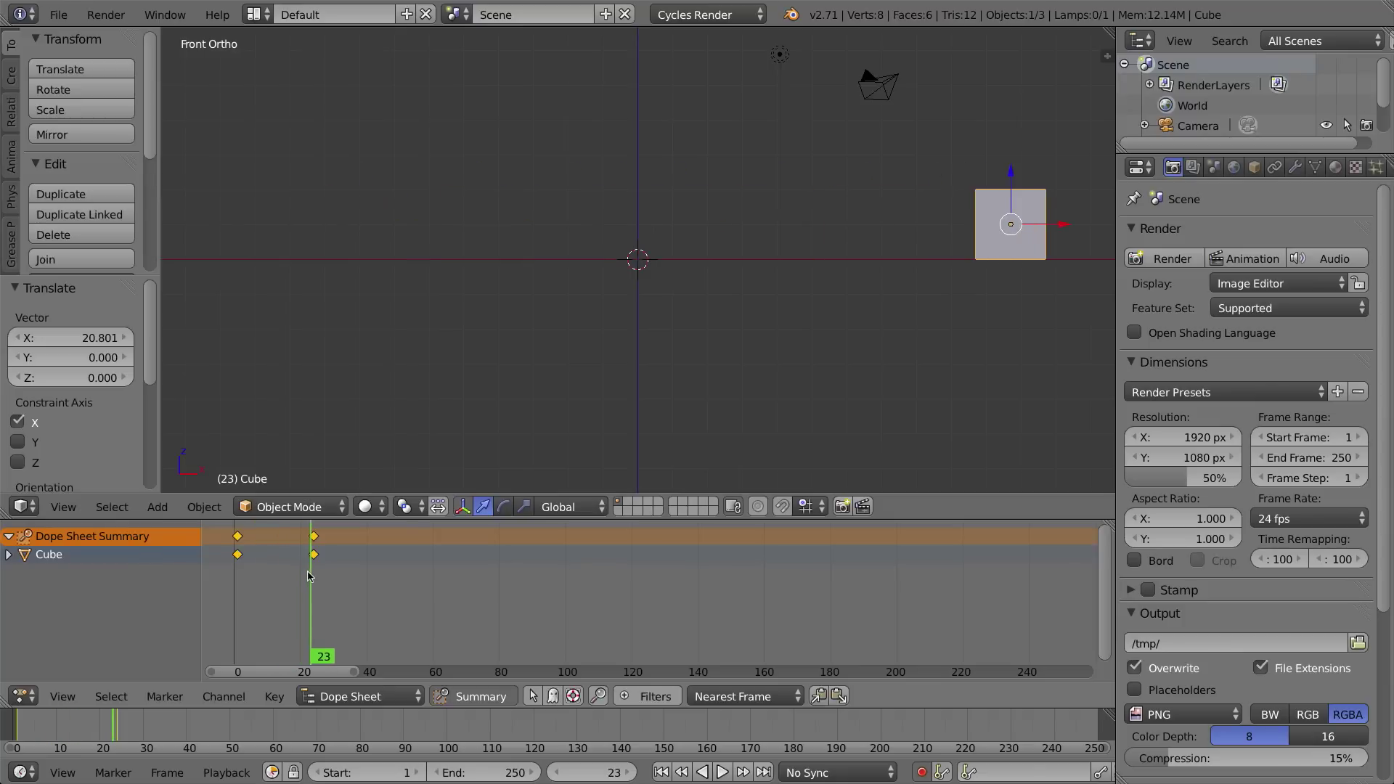
pyautogui.moveTo(281, 580); pyautogui.dragTo(311, 588)
pyautogui.click(214, 657)
pyautogui.click(729, 775)
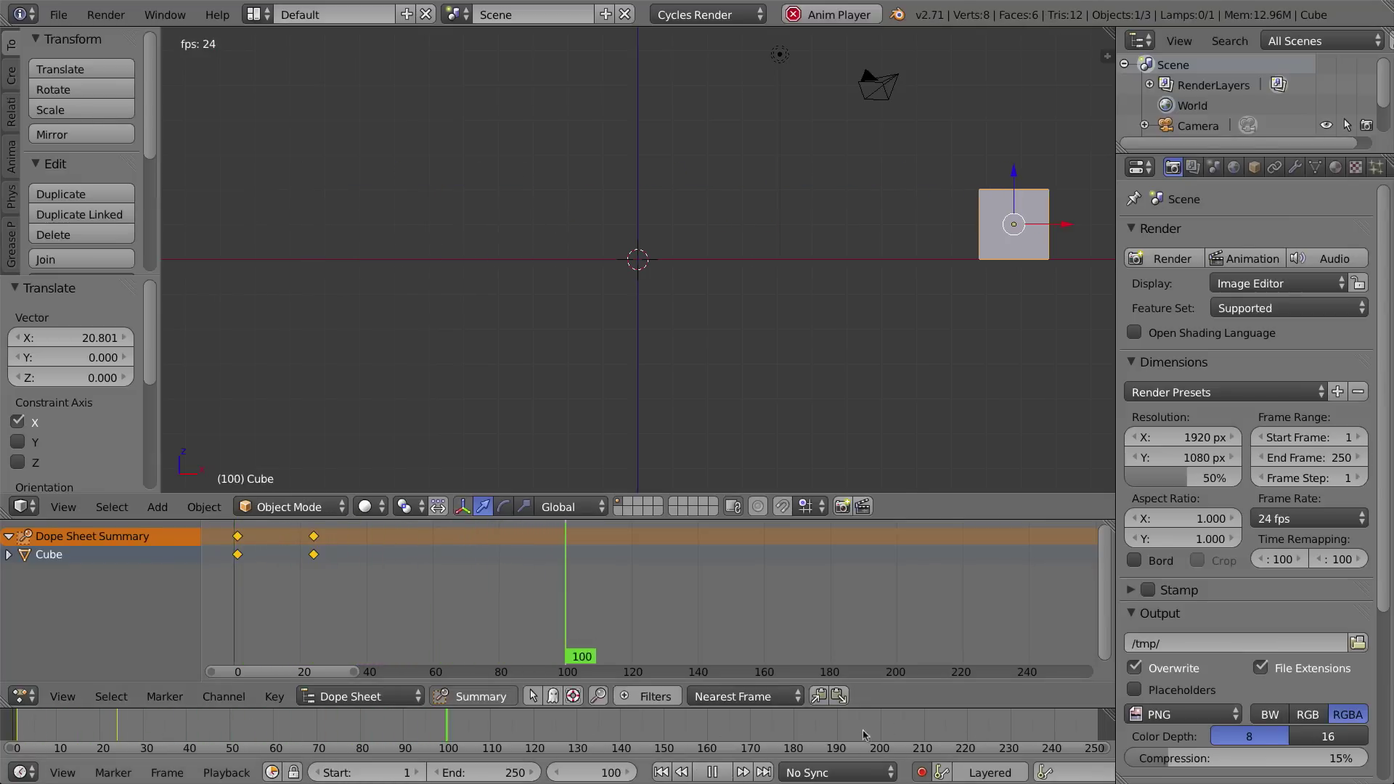
pyautogui.press('Escape')
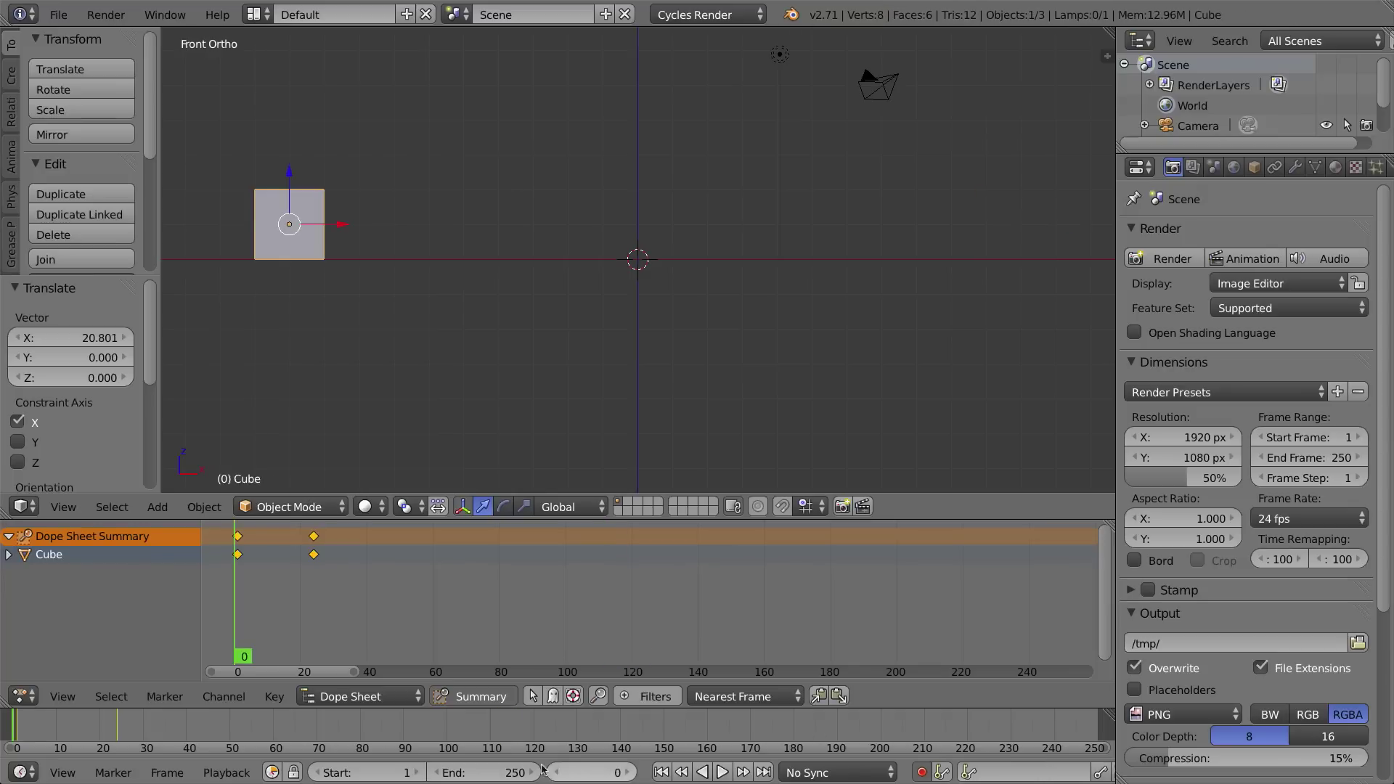
# Set the animation's end frame to 50
pyautogui.click(499, 775)
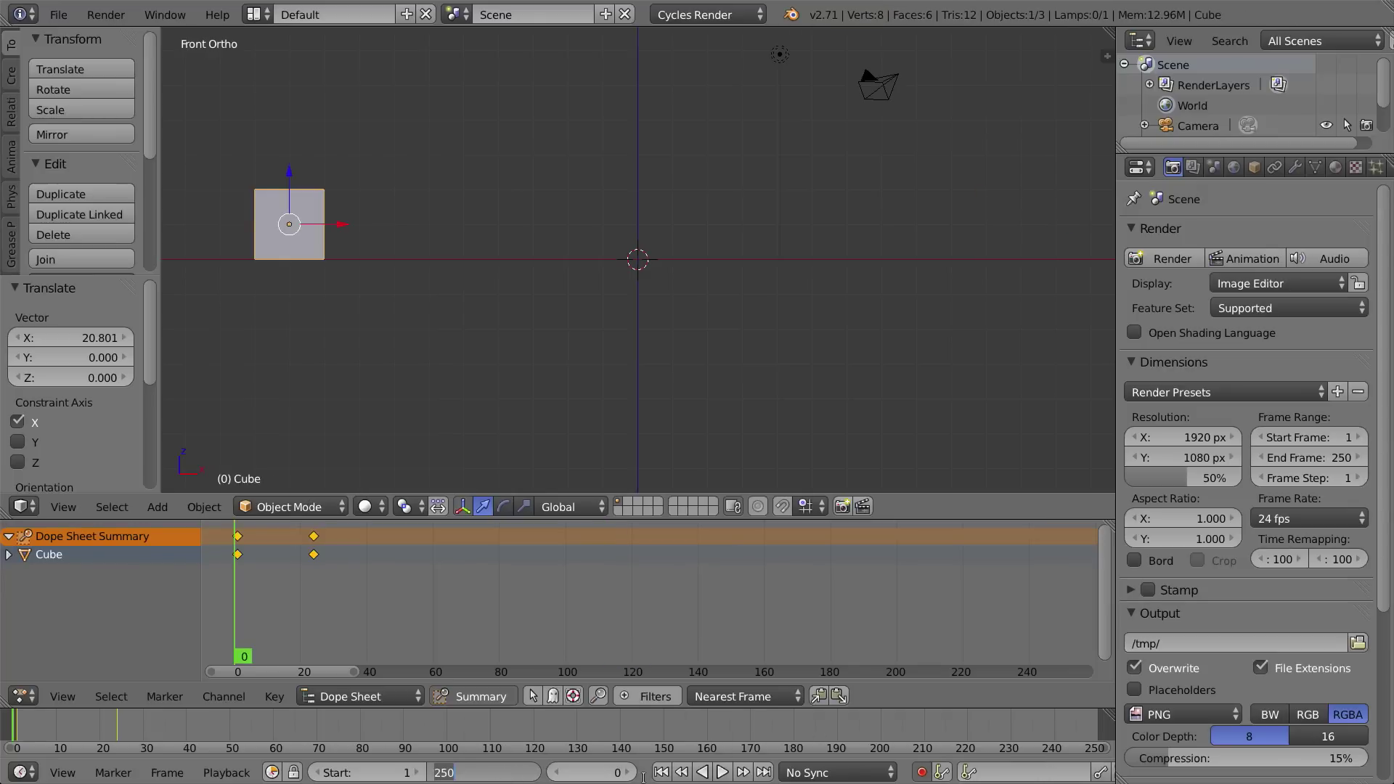
pyautogui.write('50')
pyautogui.press('Return')
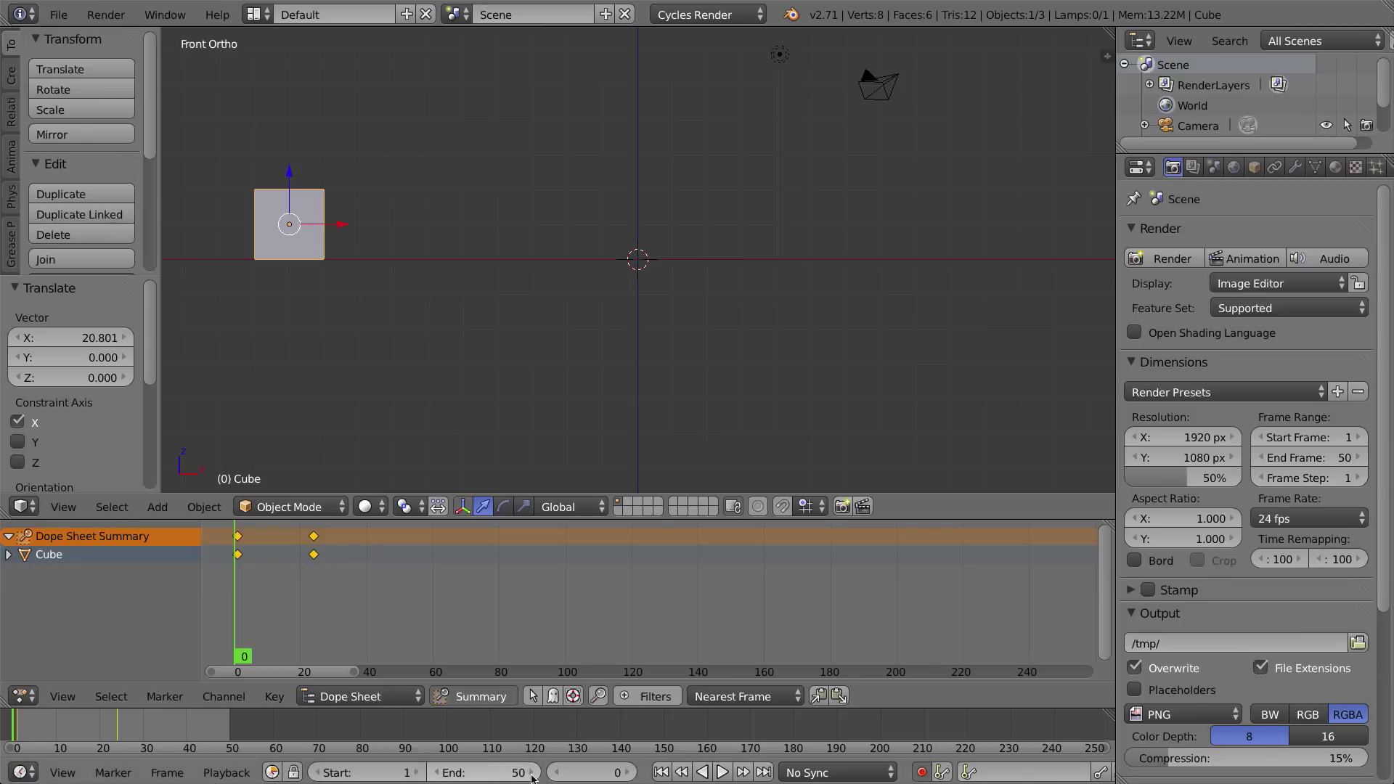
# Play the 50-frame animation as a loop, stop it and scrub back to frame 12 between the two keyframes
pyautogui.click(722, 773)
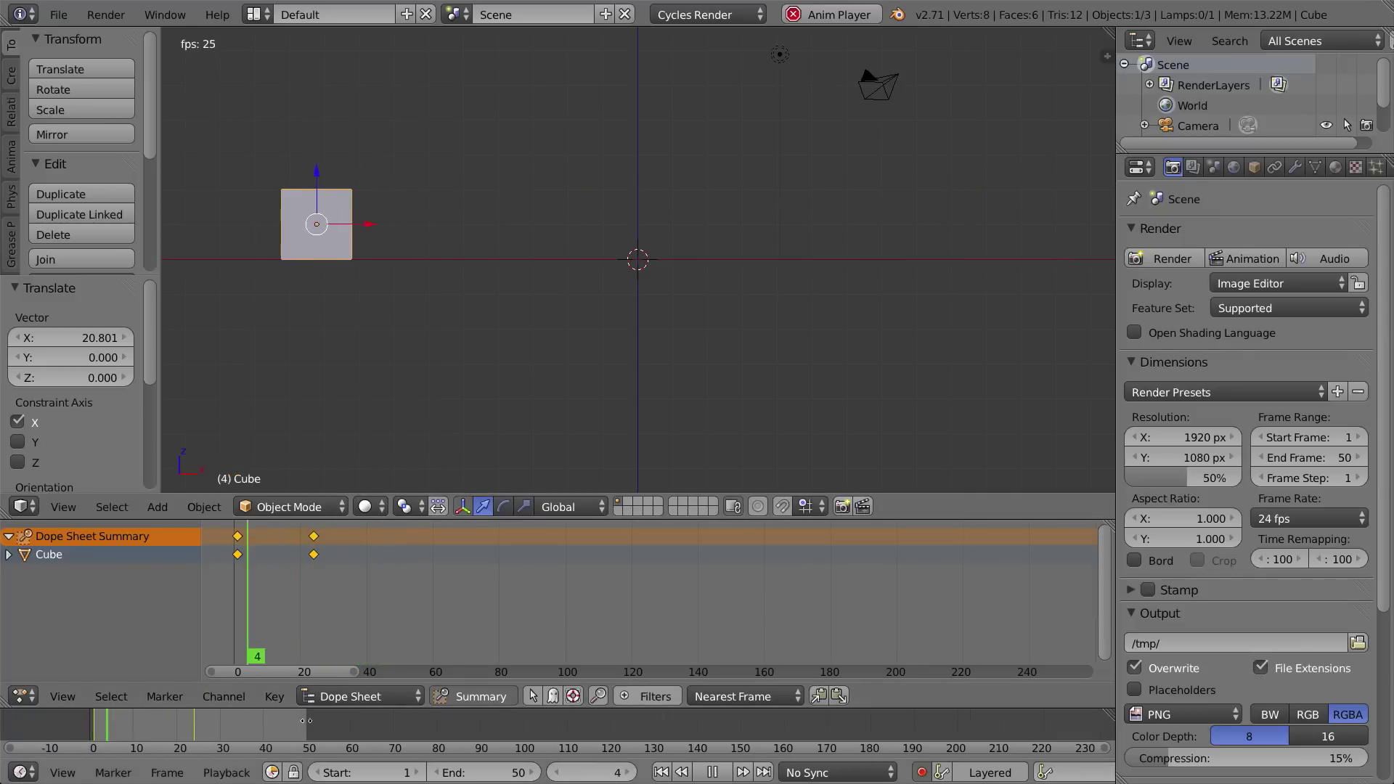
pyautogui.scroll(4, 240, 726)
pyautogui.scroll(4, 262, 730)
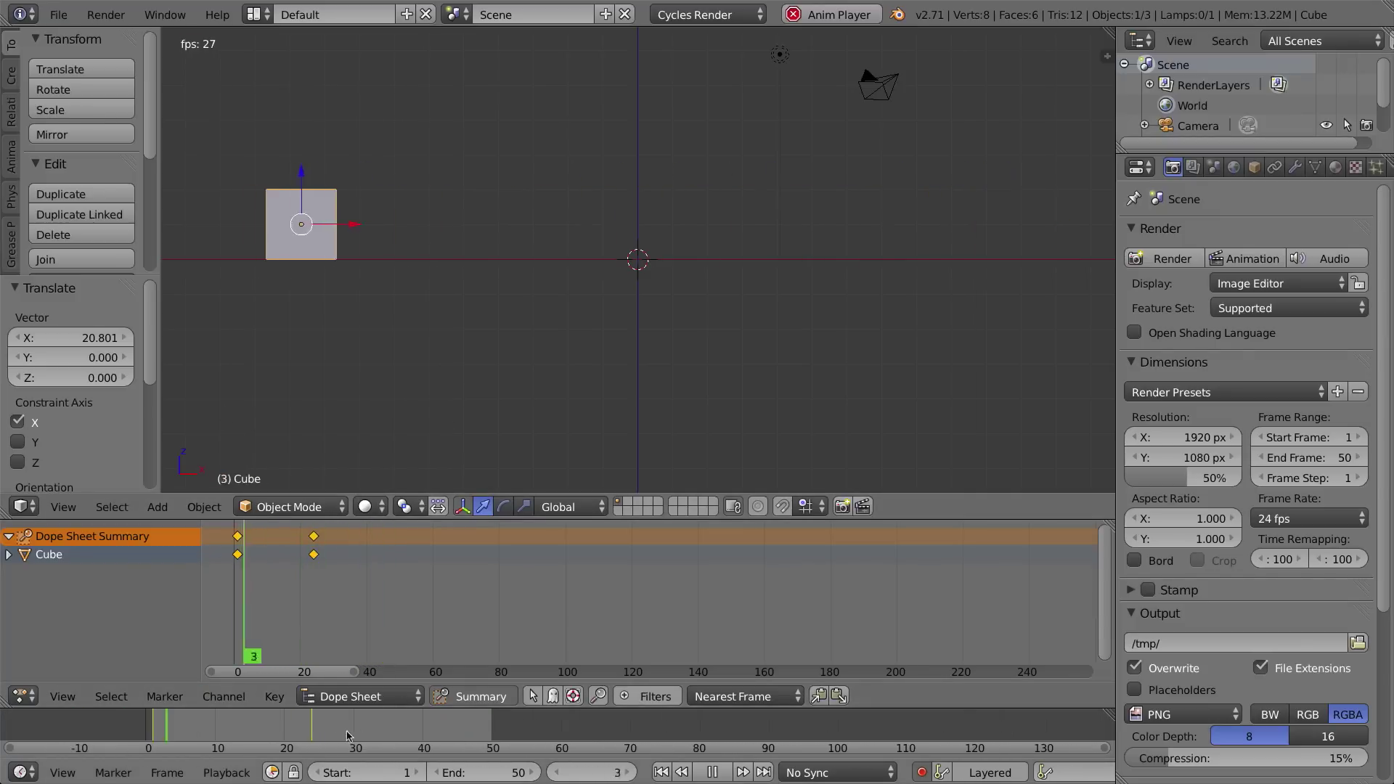
pyautogui.moveTo(524, 724); pyautogui.dragTo(723, 724, button='middle')
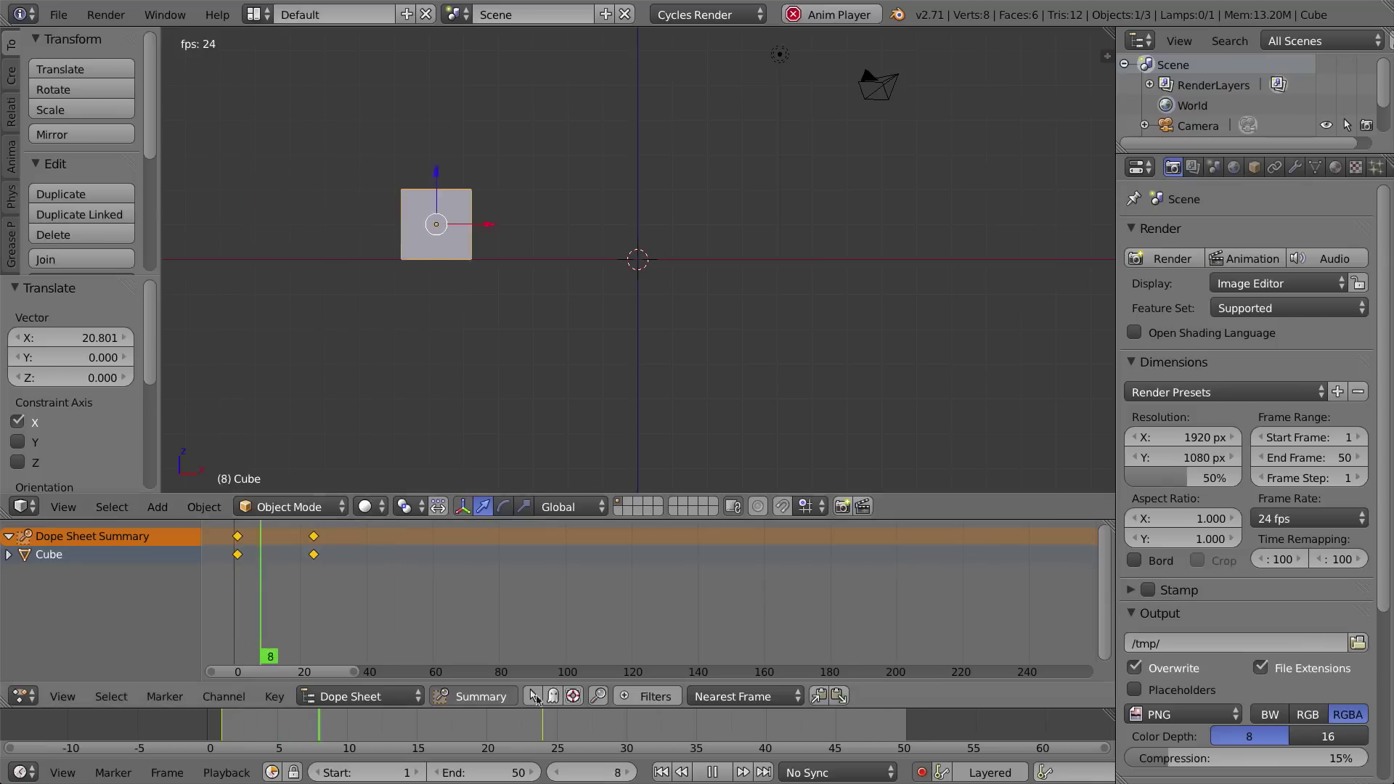
pyautogui.hotkey('alt', 'a')
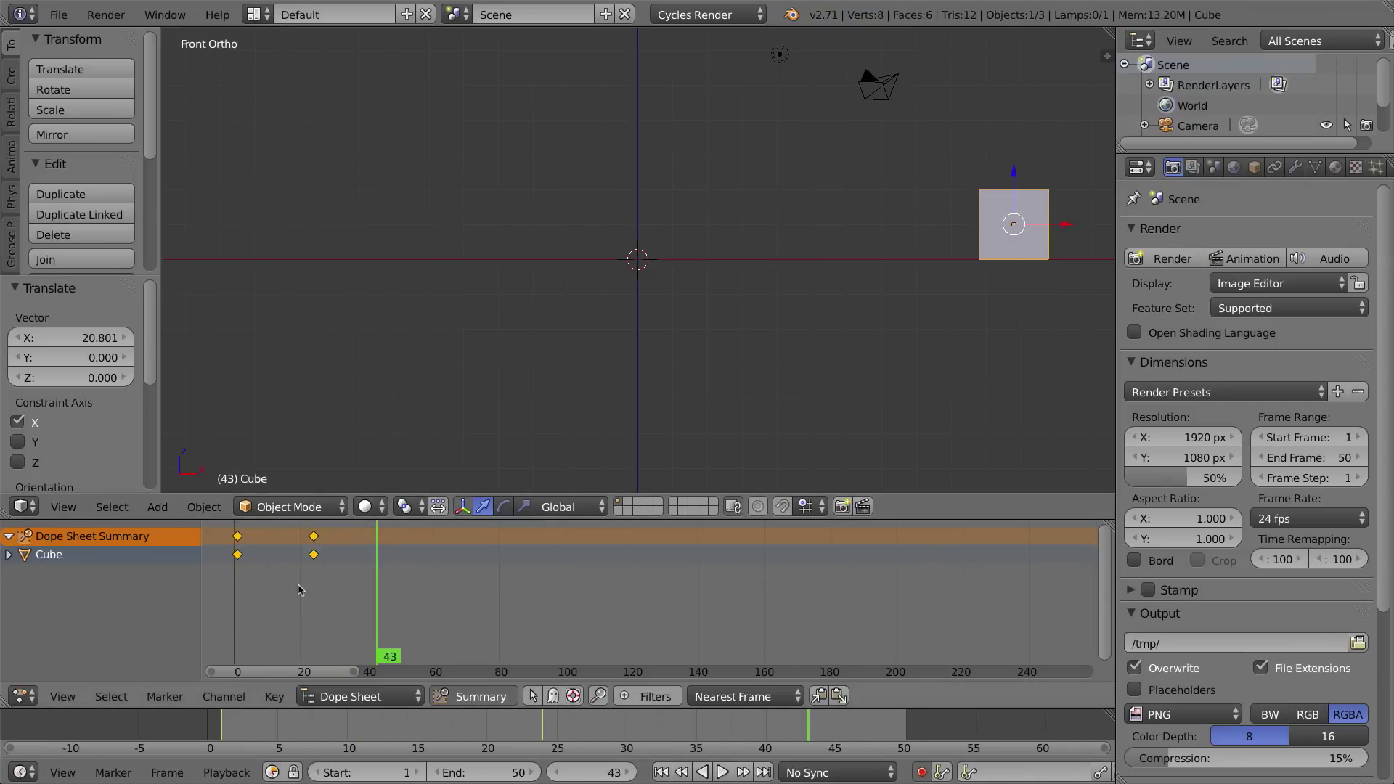
pyautogui.moveTo(335, 573); pyautogui.dragTo(274, 568)
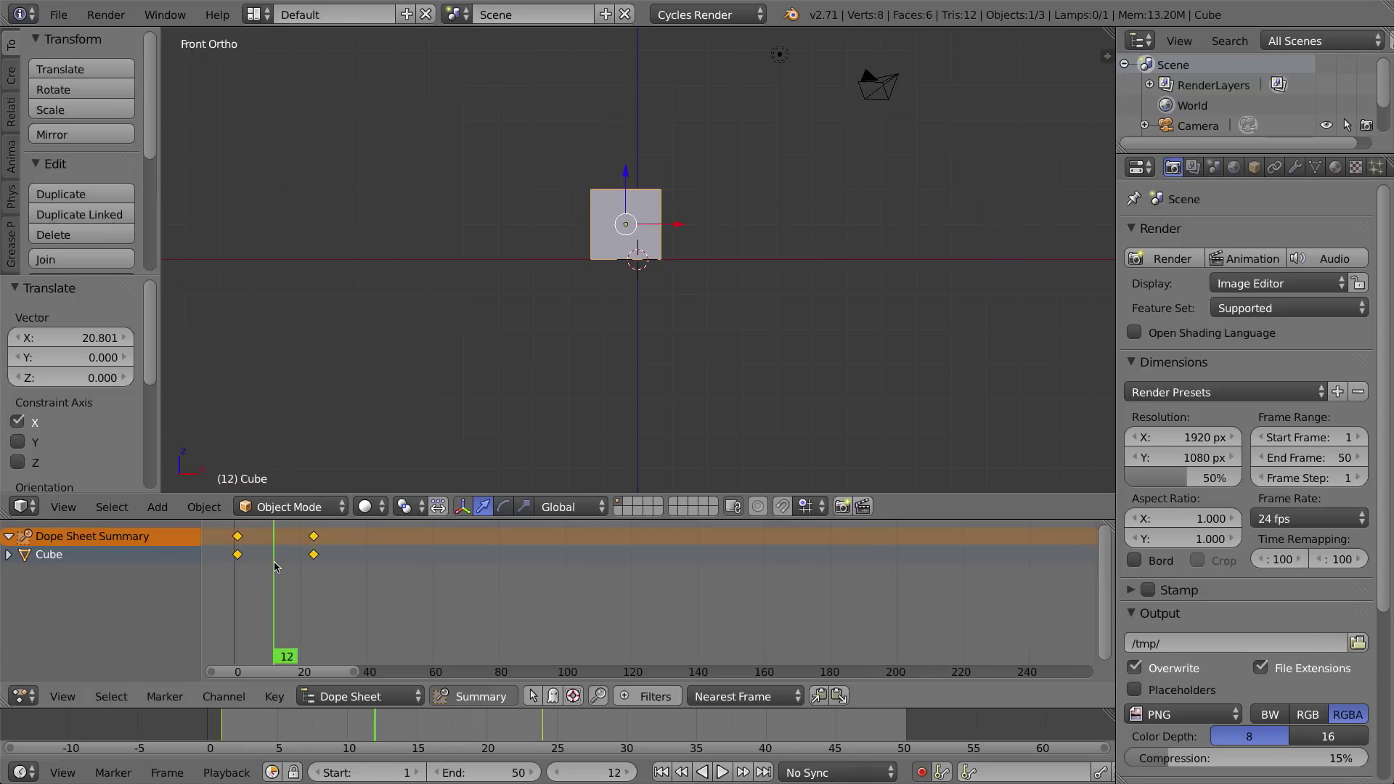
# At frame 12, raise the cube about 3.4 units along Z to keyframe an arc in the middle of its motion
pyautogui.moveTo(628, 174); pyautogui.dragTo(626, 57)
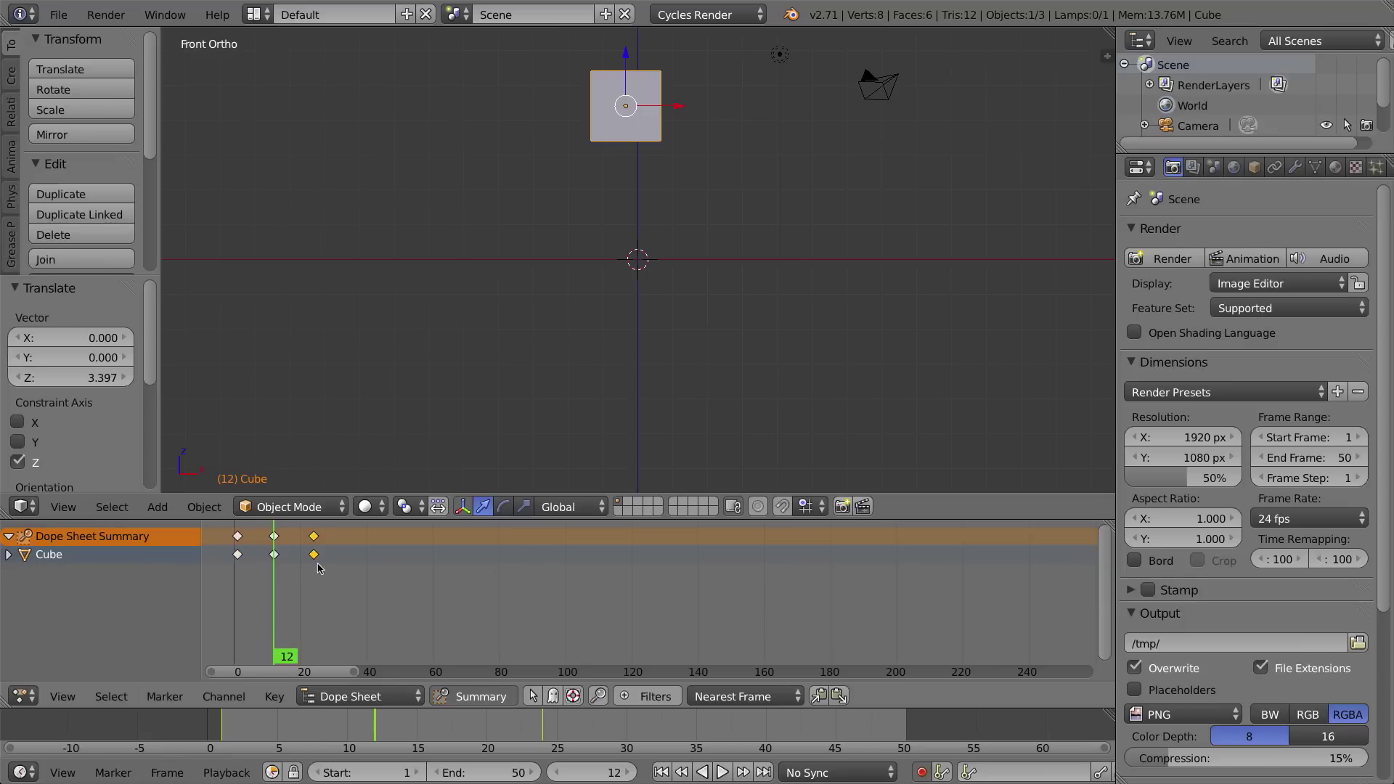
# Try deleting the cube's selected end keyframe at frame 24 in the Dope Sheet
pyautogui.press('x')
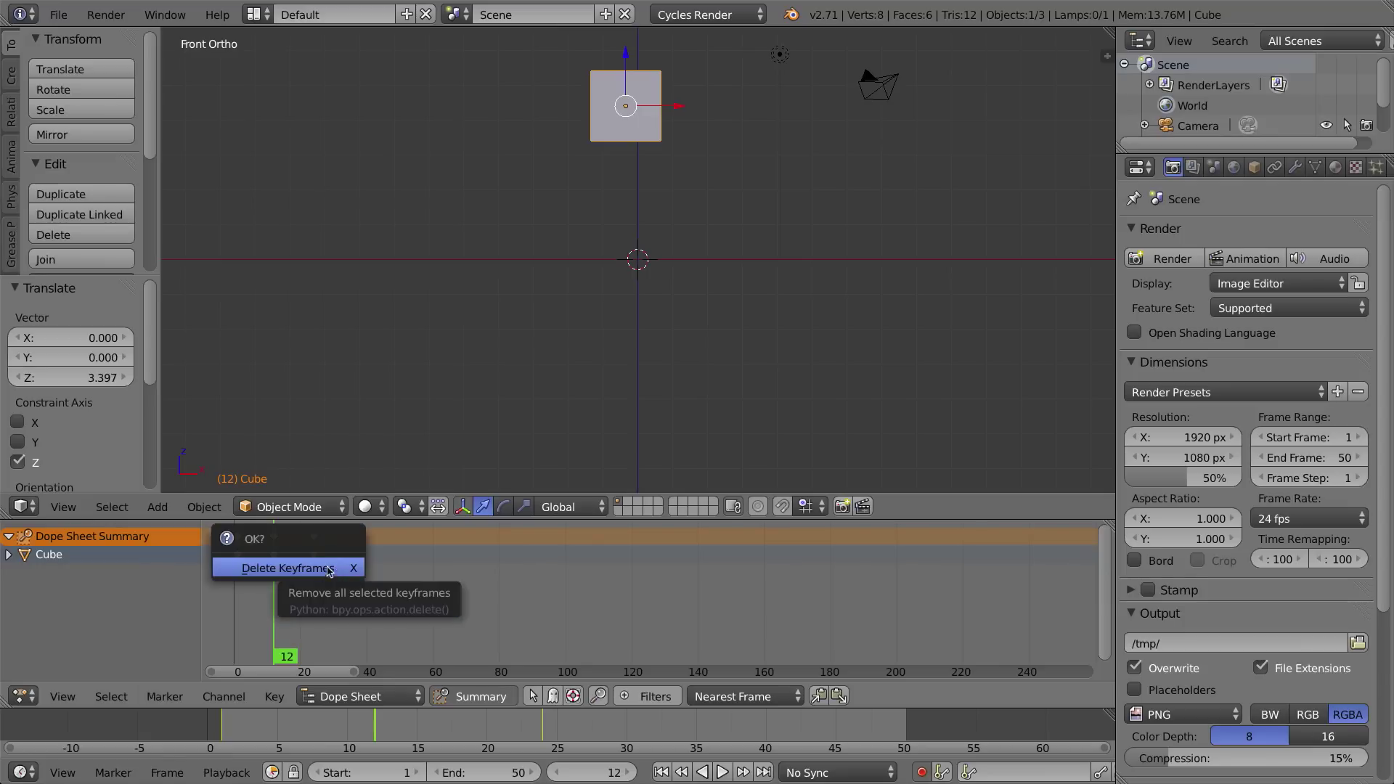
pyautogui.click(328, 568)
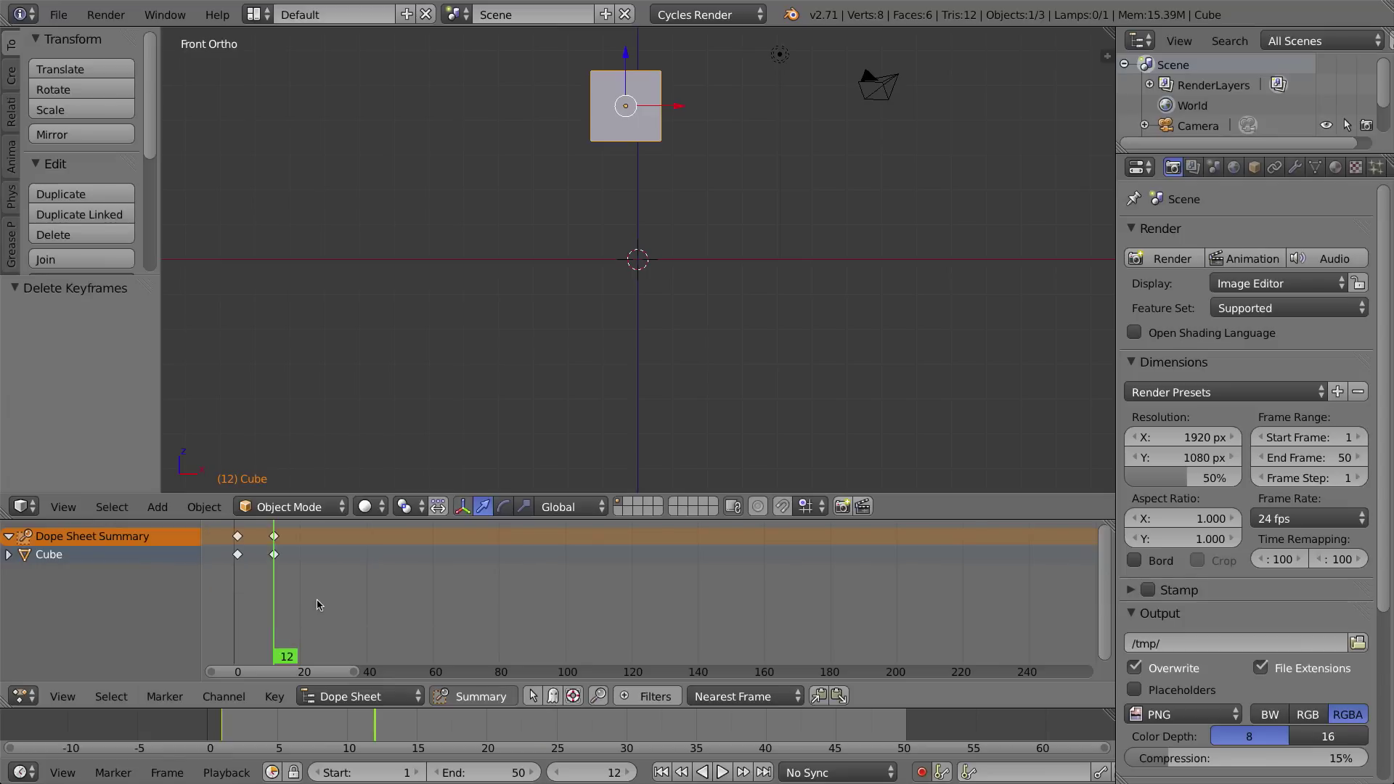
# Step back to frame 0, play the animation to review the cube's arc, and stop playback
pyautogui.press('Left')
pyautogui.press('Left')
pyautogui.press('Left')
pyautogui.press('Left')
pyautogui.press('Left')
pyautogui.press('Left')
pyautogui.press('Left')
pyautogui.press('Left')
pyautogui.press('Left')
pyautogui.press('Left')
pyautogui.press('Left')
pyautogui.press('Left')
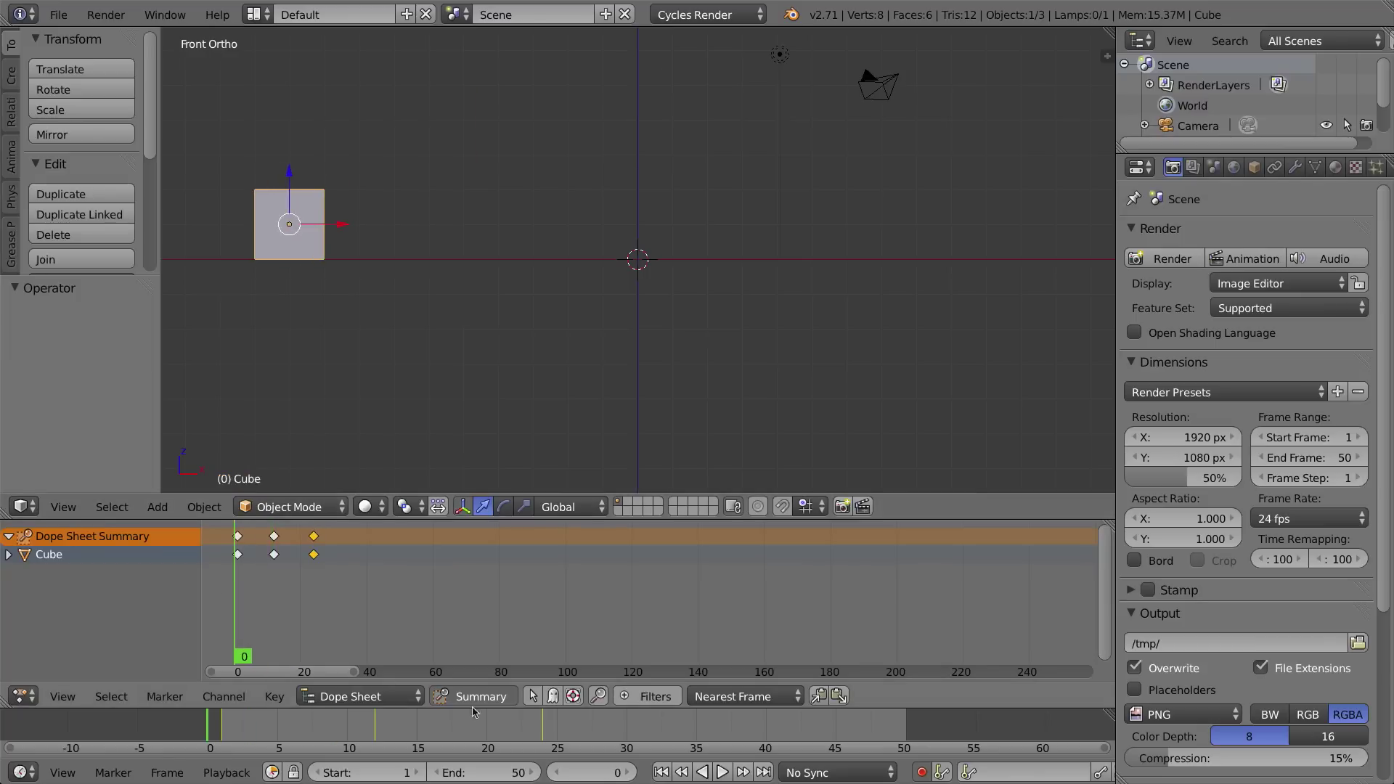
pyautogui.click(721, 772)
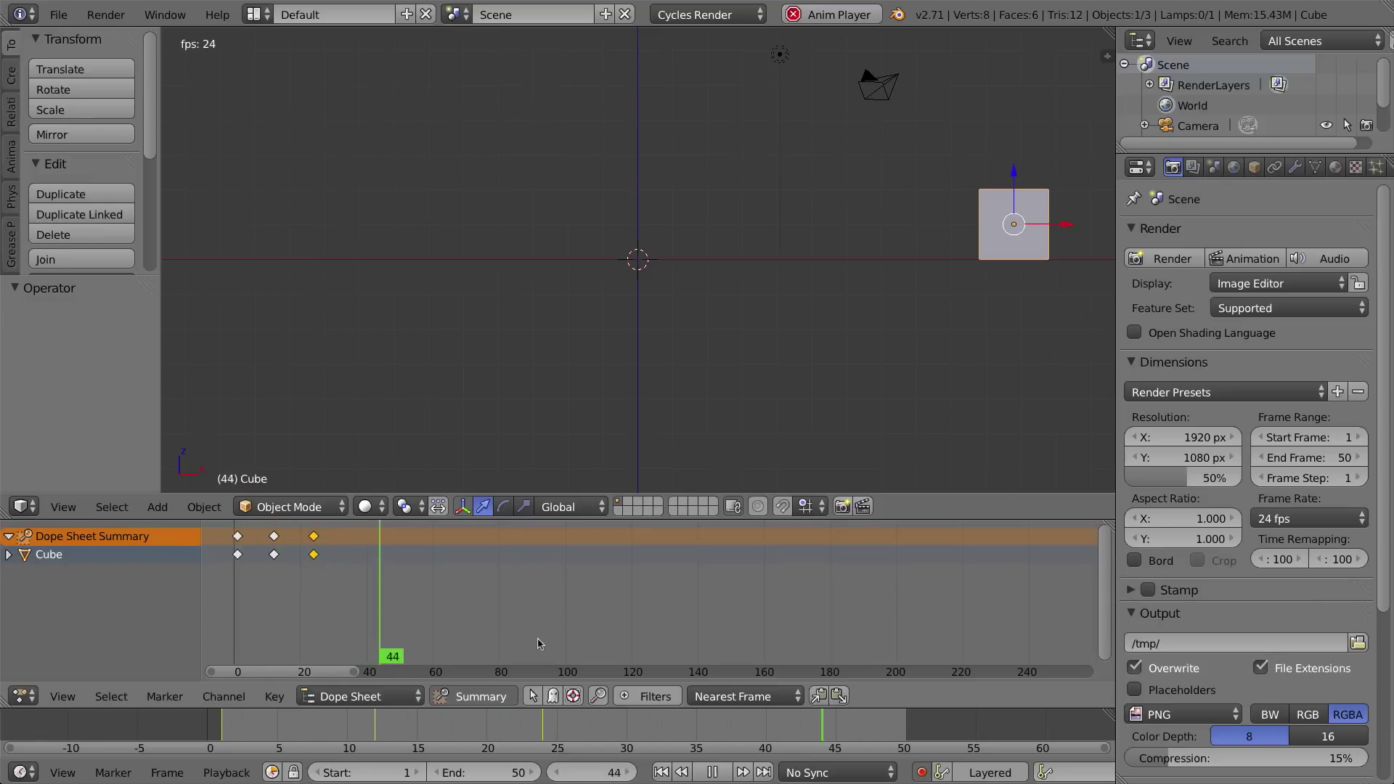
pyautogui.press('Escape')
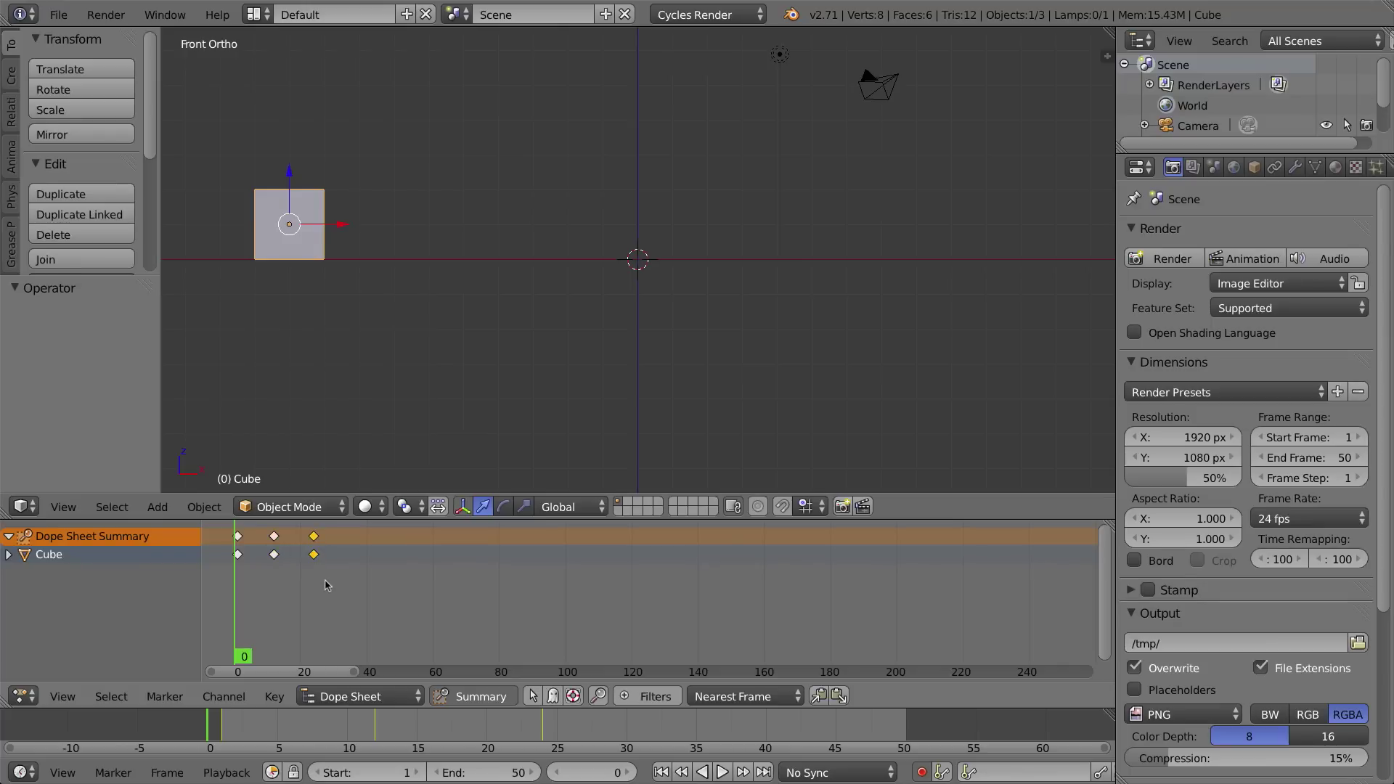
# Try moving the cube's end keyframe about 91 frames forward in the Dope Sheet, and undo the move
pyautogui.press('g')
pyautogui.click(629, 584)
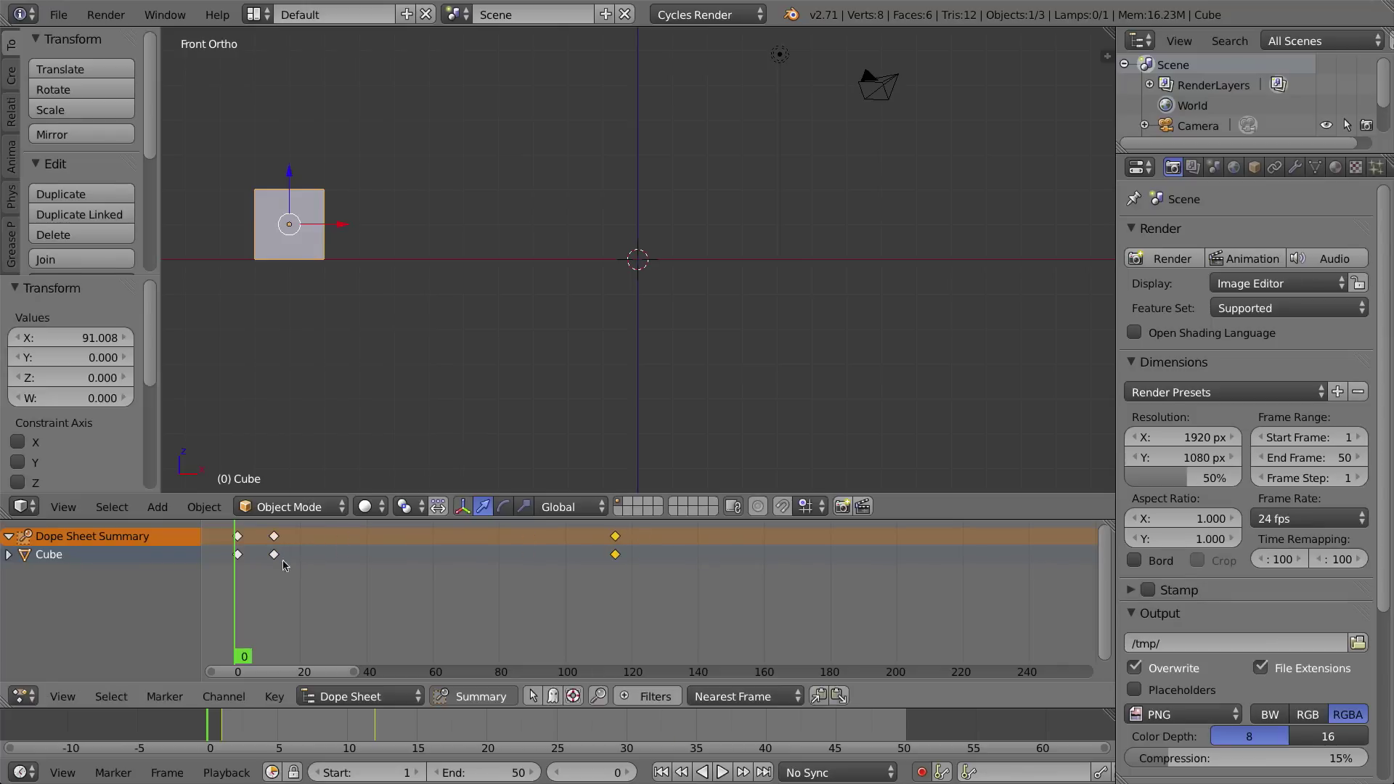
pyautogui.keyDown('alt'); pyautogui.scroll(-16, 294, 565); pyautogui.keyUp('alt')
pyautogui.moveTo(289, 566); pyautogui.dragTo(381, 585)
pyautogui.hotkey('shift', 'Left')
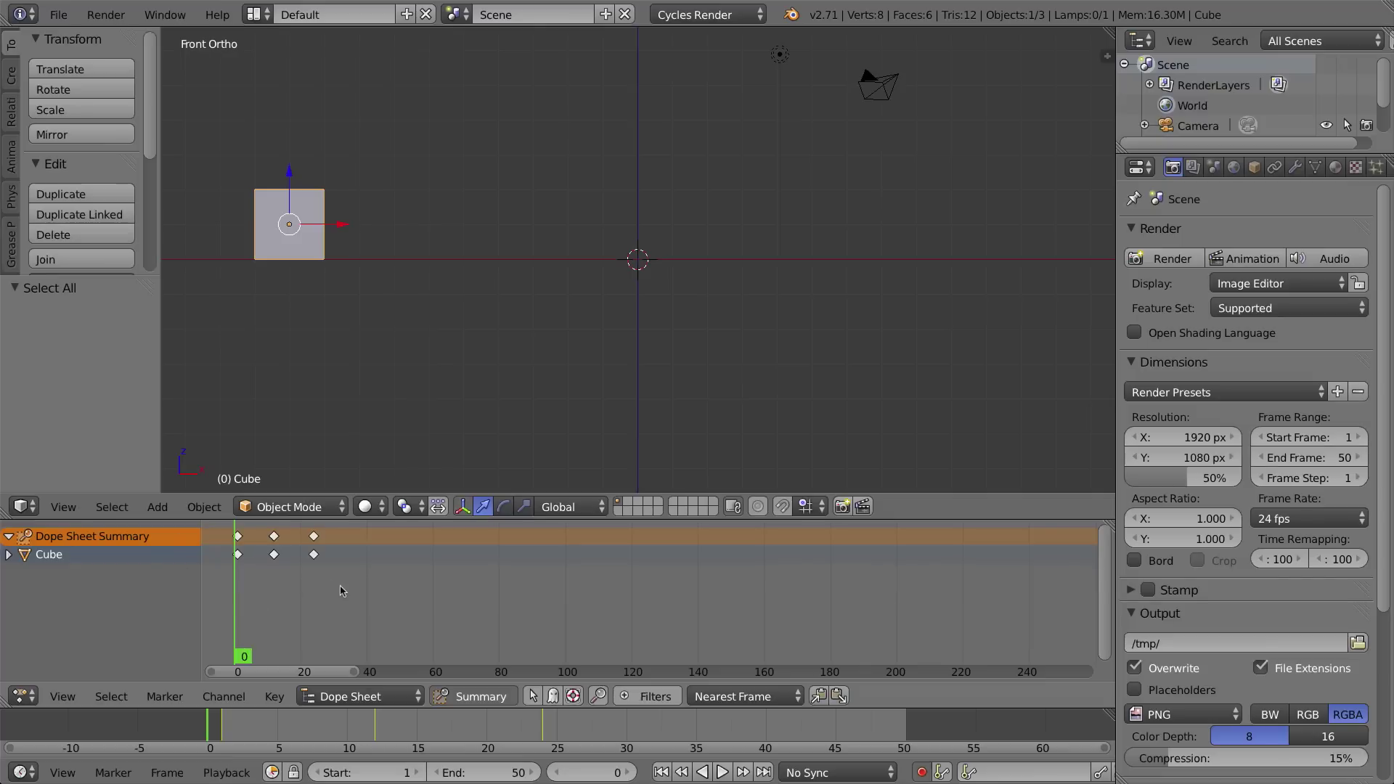
# Box-select all of the cube's keyframes and, with the current frame at 1, scale their timing by about 4.4
pyautogui.moveTo(335, 589); pyautogui.dragTo(306, 586)
pyautogui.moveTo(248, 585)
pyautogui.mouseDown()
pyautogui.moveTo(290, 623)
pyautogui.moveTo(237, 596)
pyautogui.mouseUp()
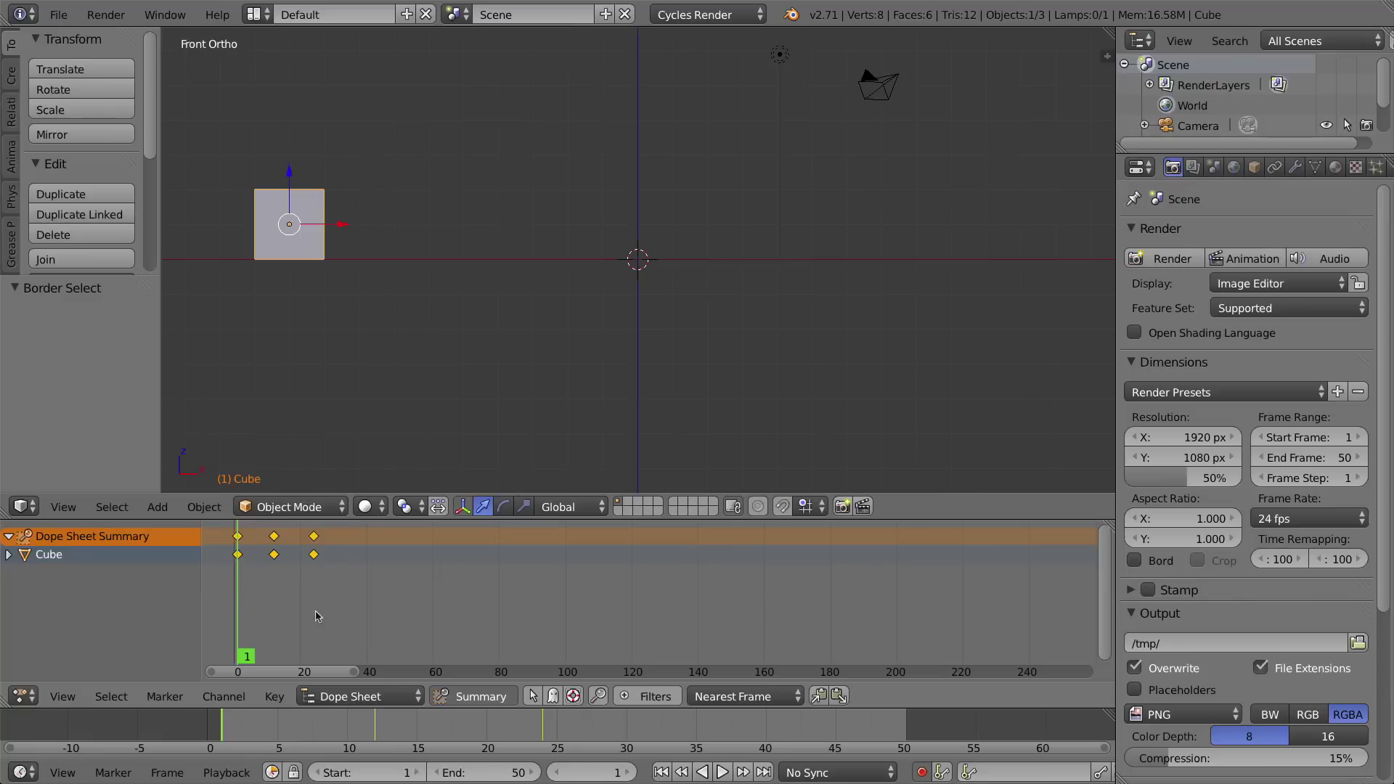
pyautogui.press('s')
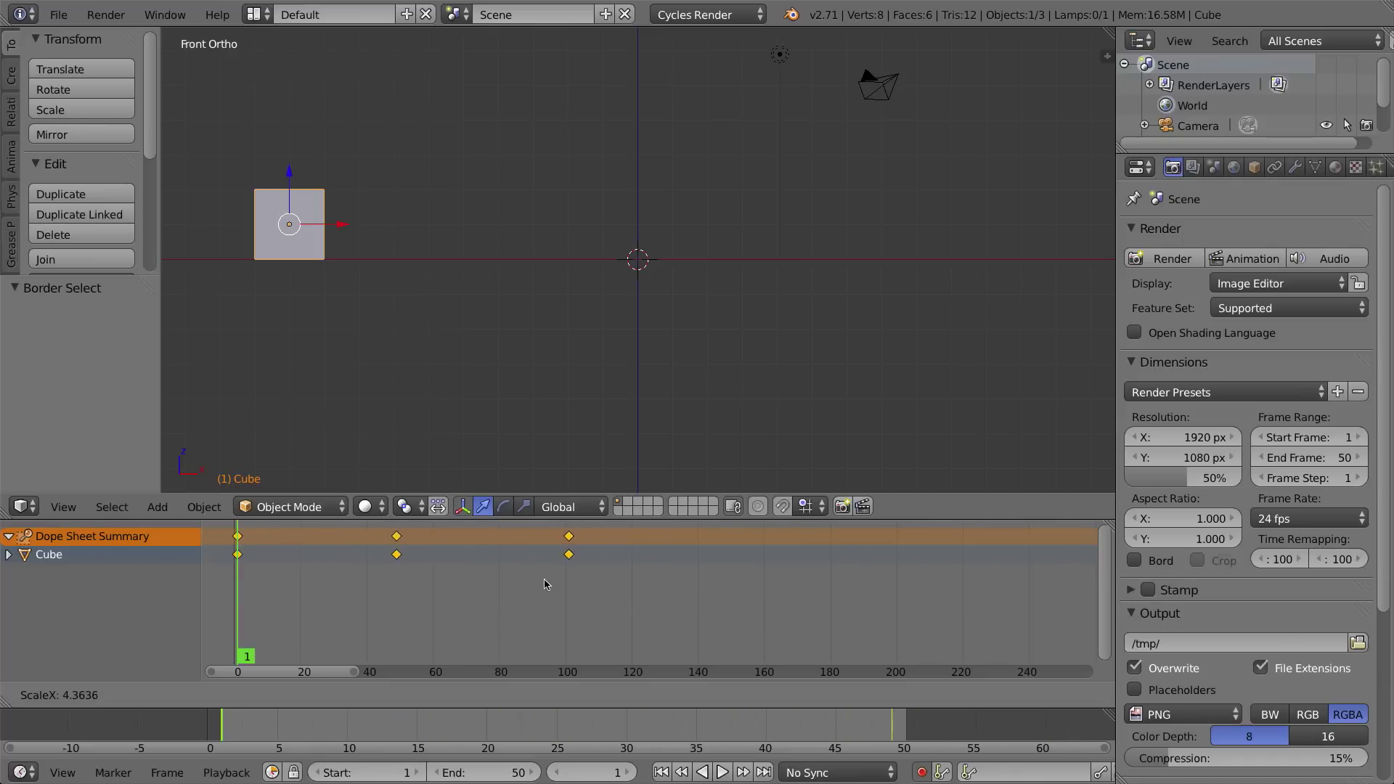
pyautogui.click(552, 585)
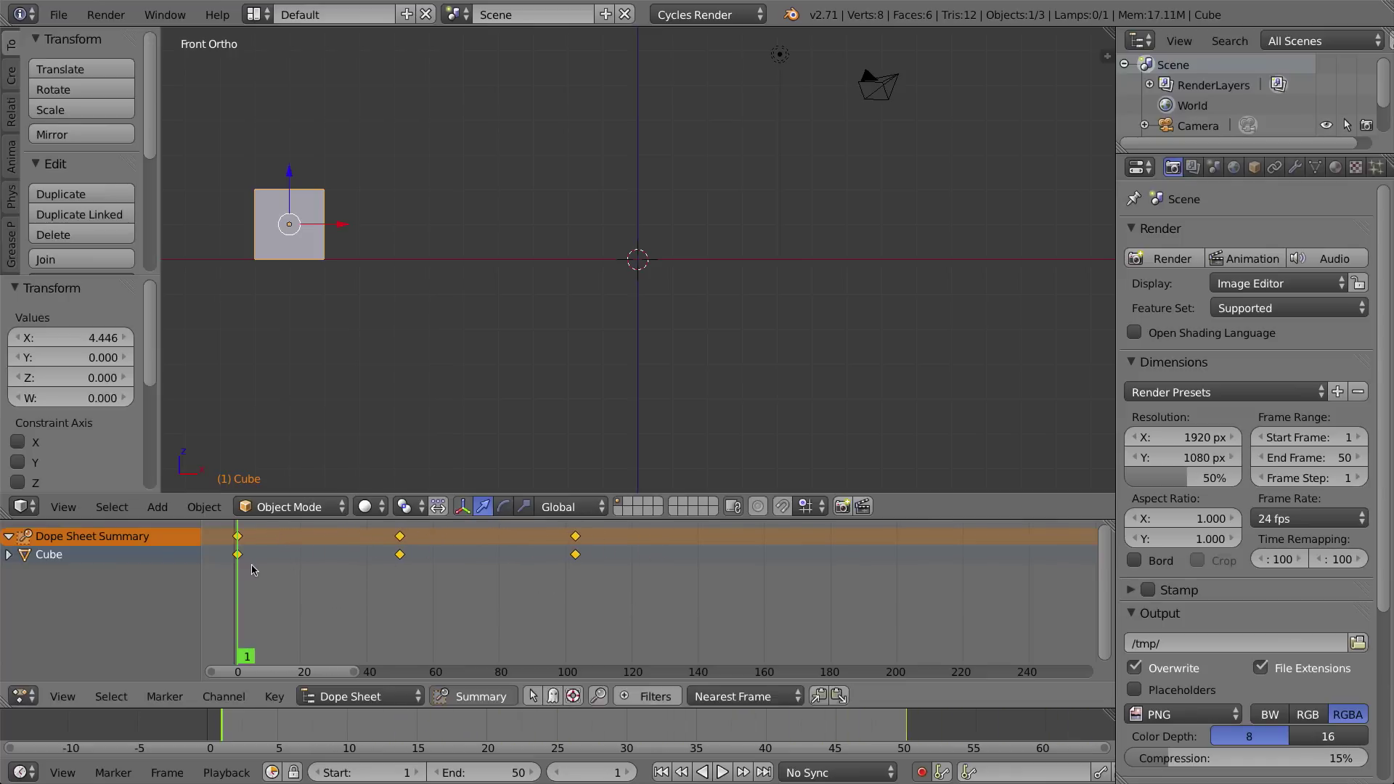
# Play the slowed animation up to frame 15, try scaling the keyframes by about 0.48 around that frame, and undo the scaling
pyautogui.click(722, 771)
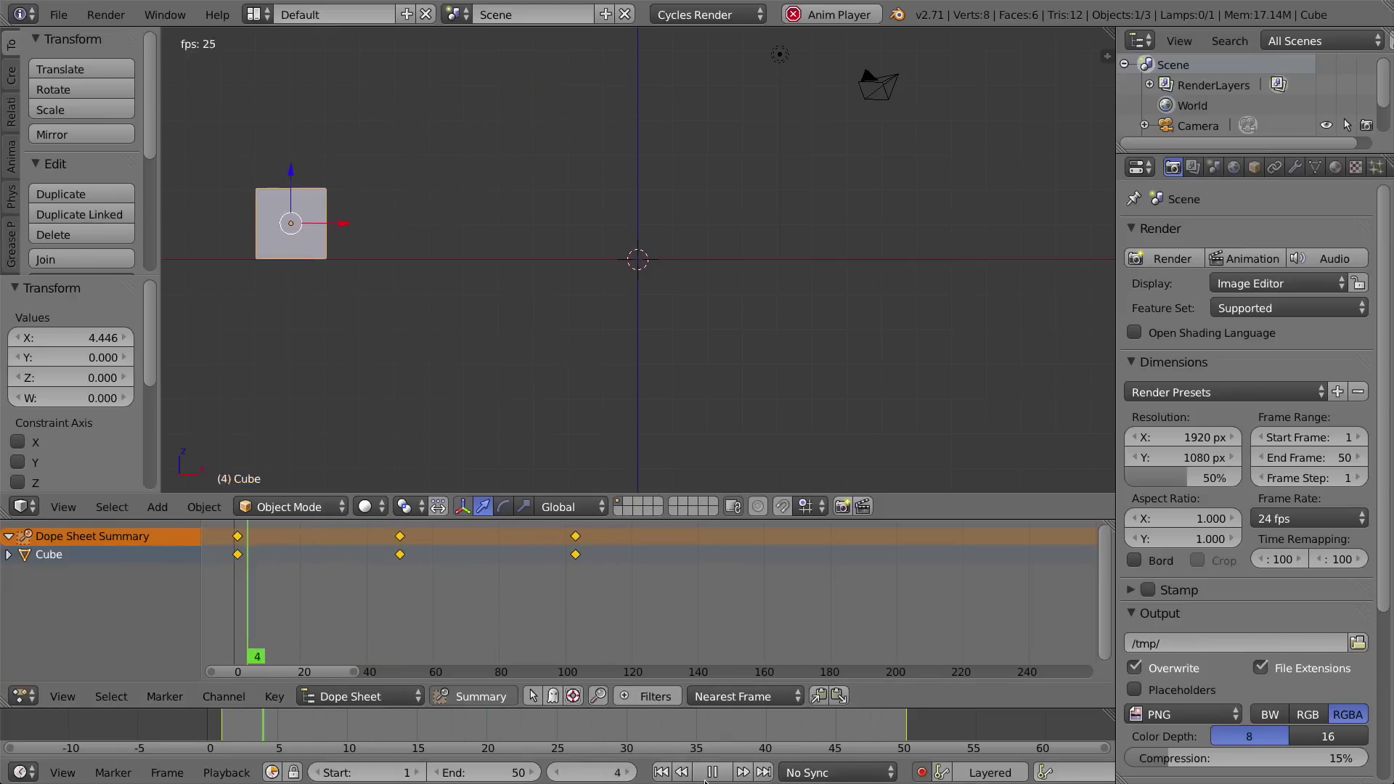
pyautogui.hotkey('alt', 'a')
pyautogui.press('s')
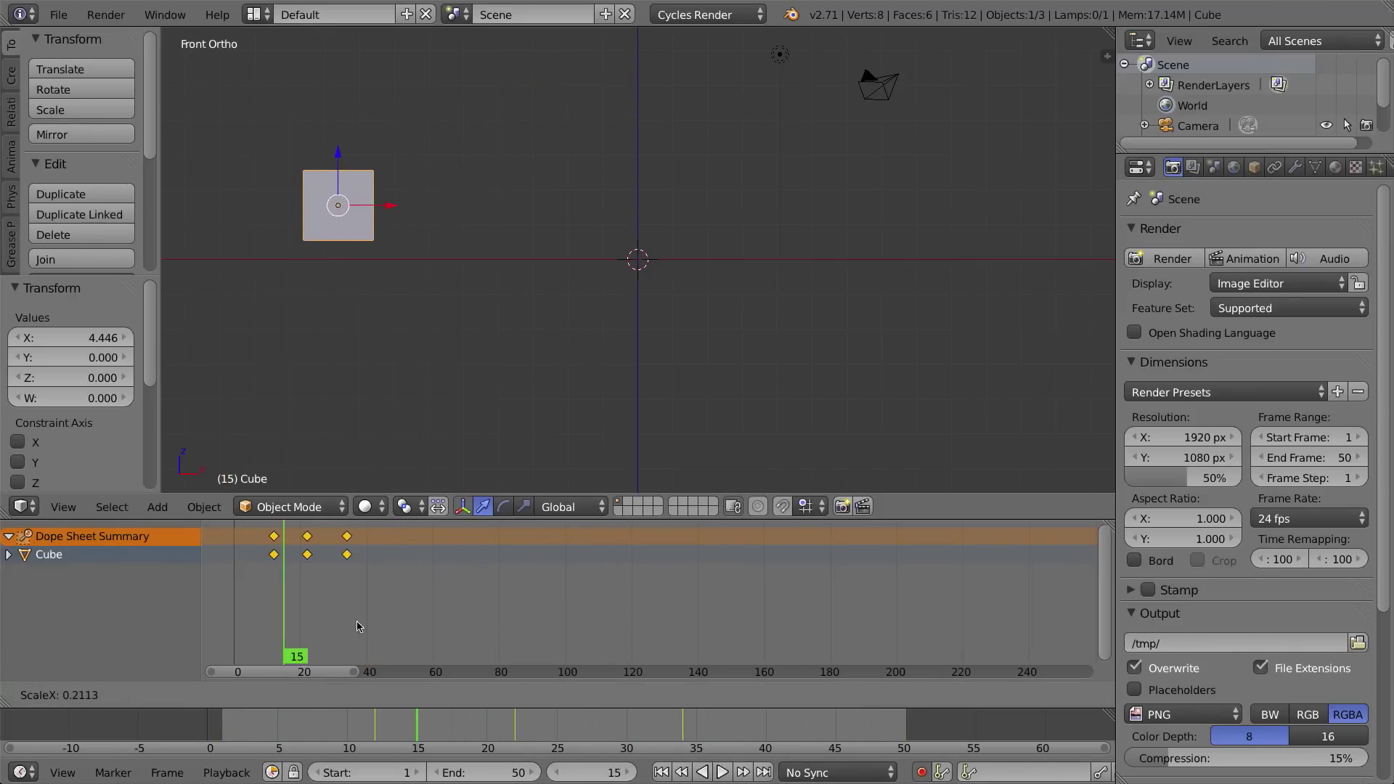
pyautogui.click(427, 608)
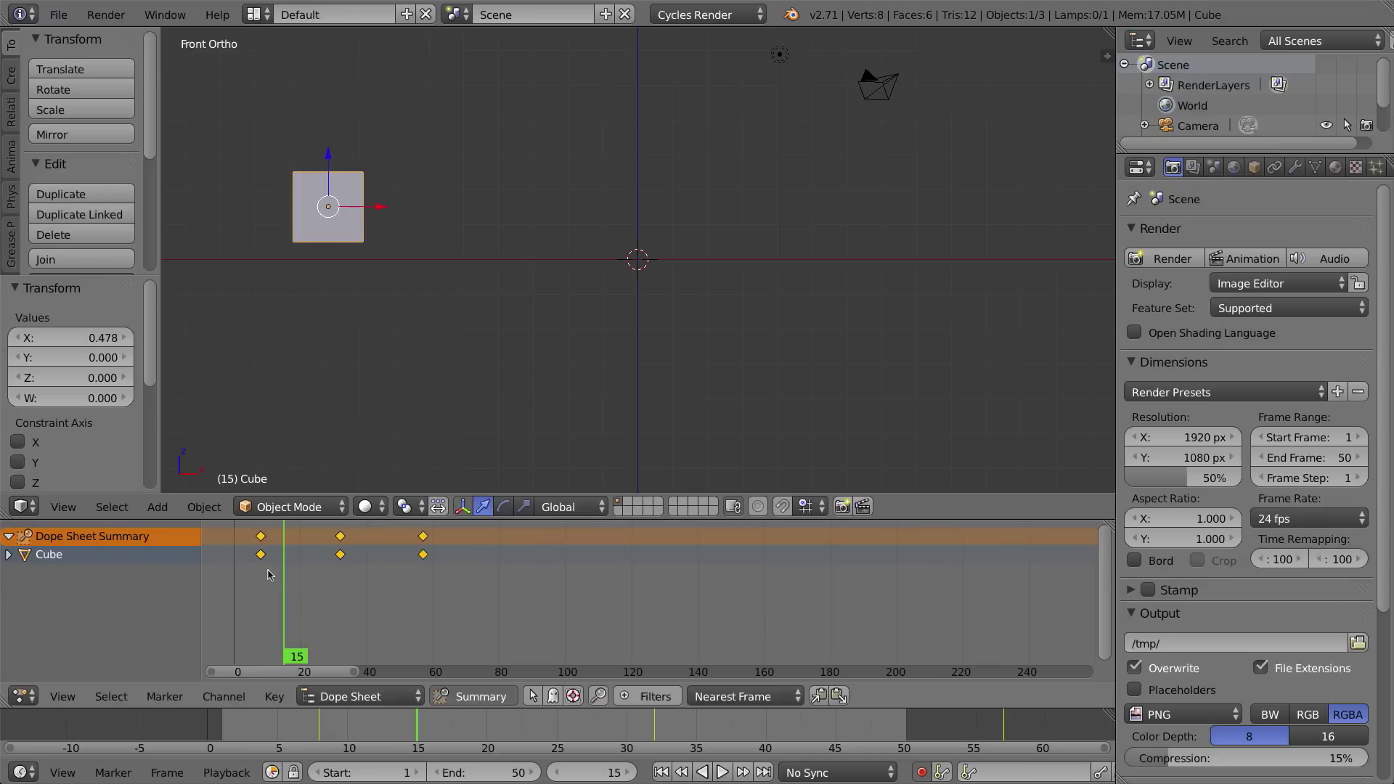
pyautogui.hotkey('ctrl', 'z')
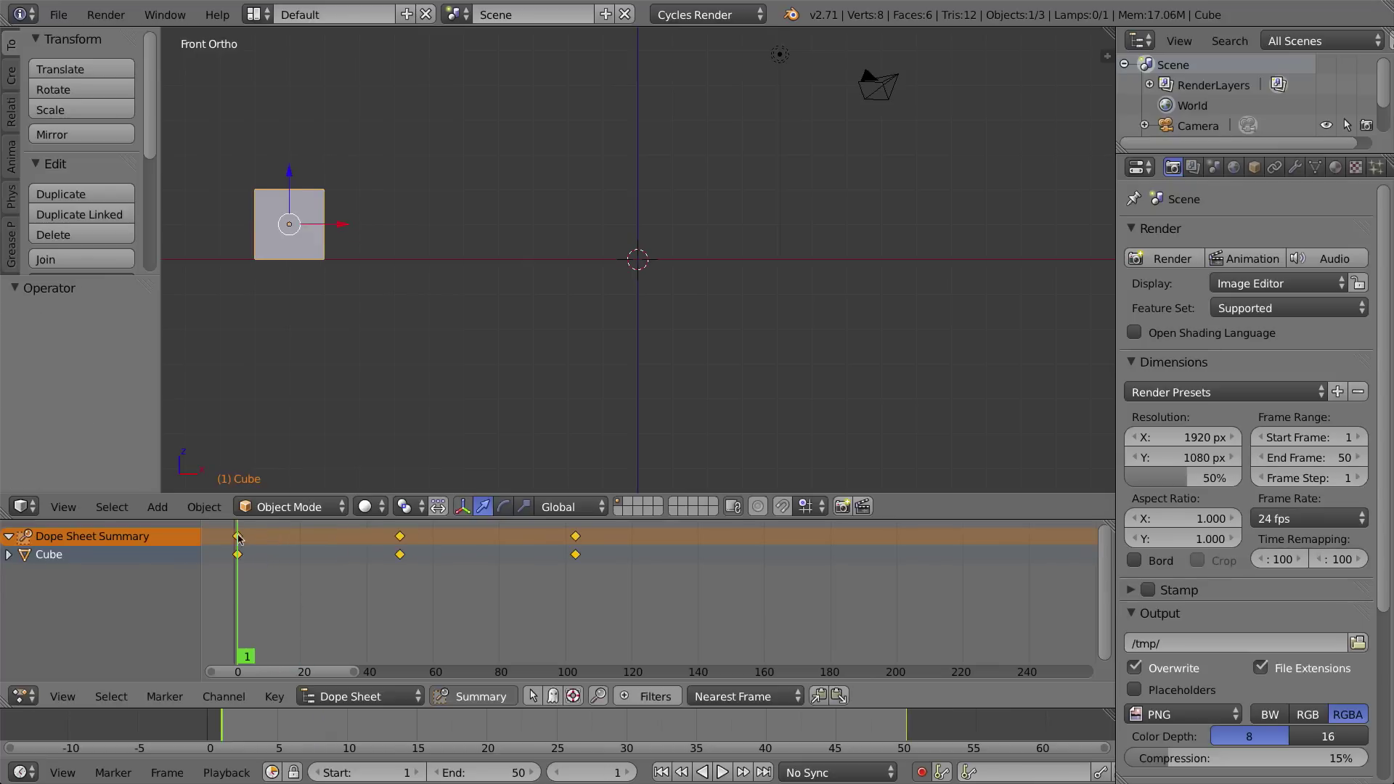
# Scale the timing of the cube's keyframes by about 0.7 around frame 1
pyautogui.press('s')
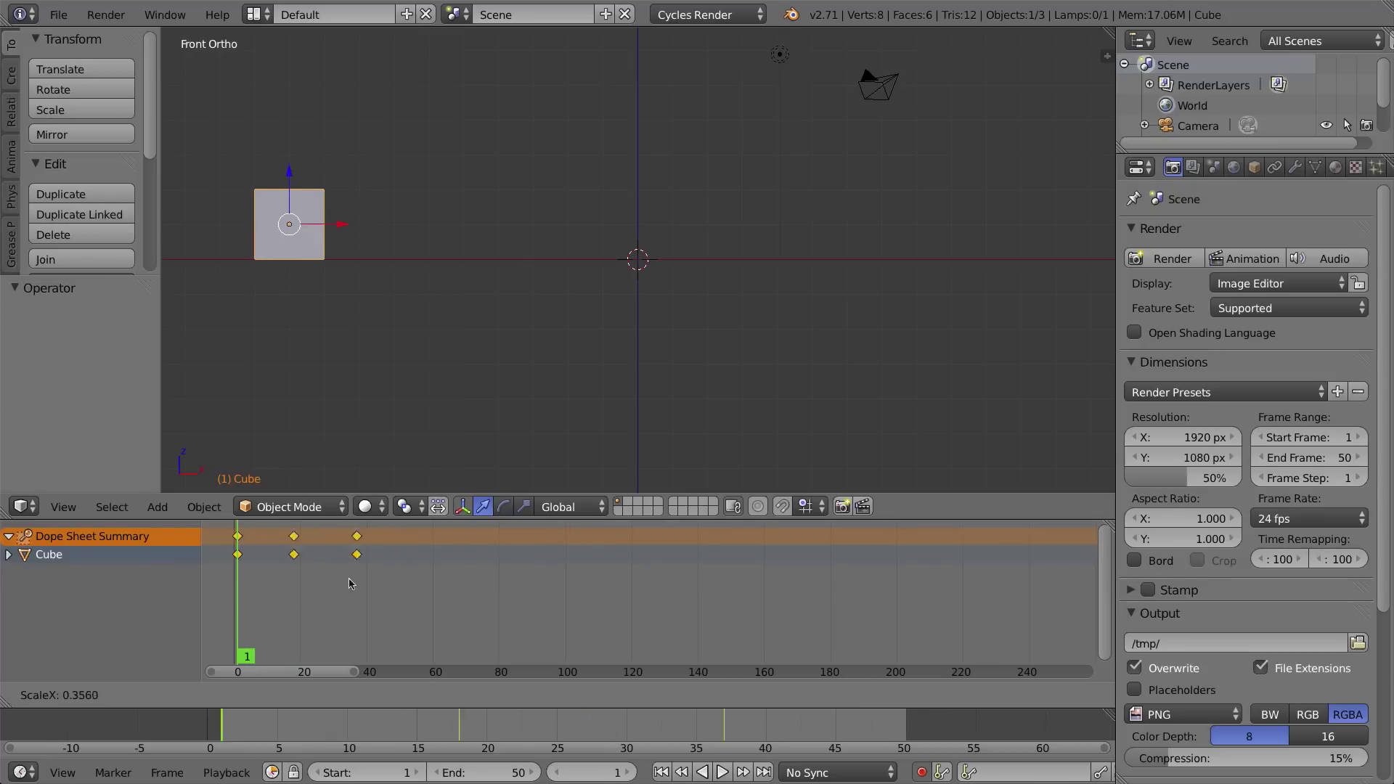
pyautogui.click(551, 583)
# Try scaling the keyframes around frame 73, cancel it, and return the current frame to 1
pyautogui.click(479, 584)
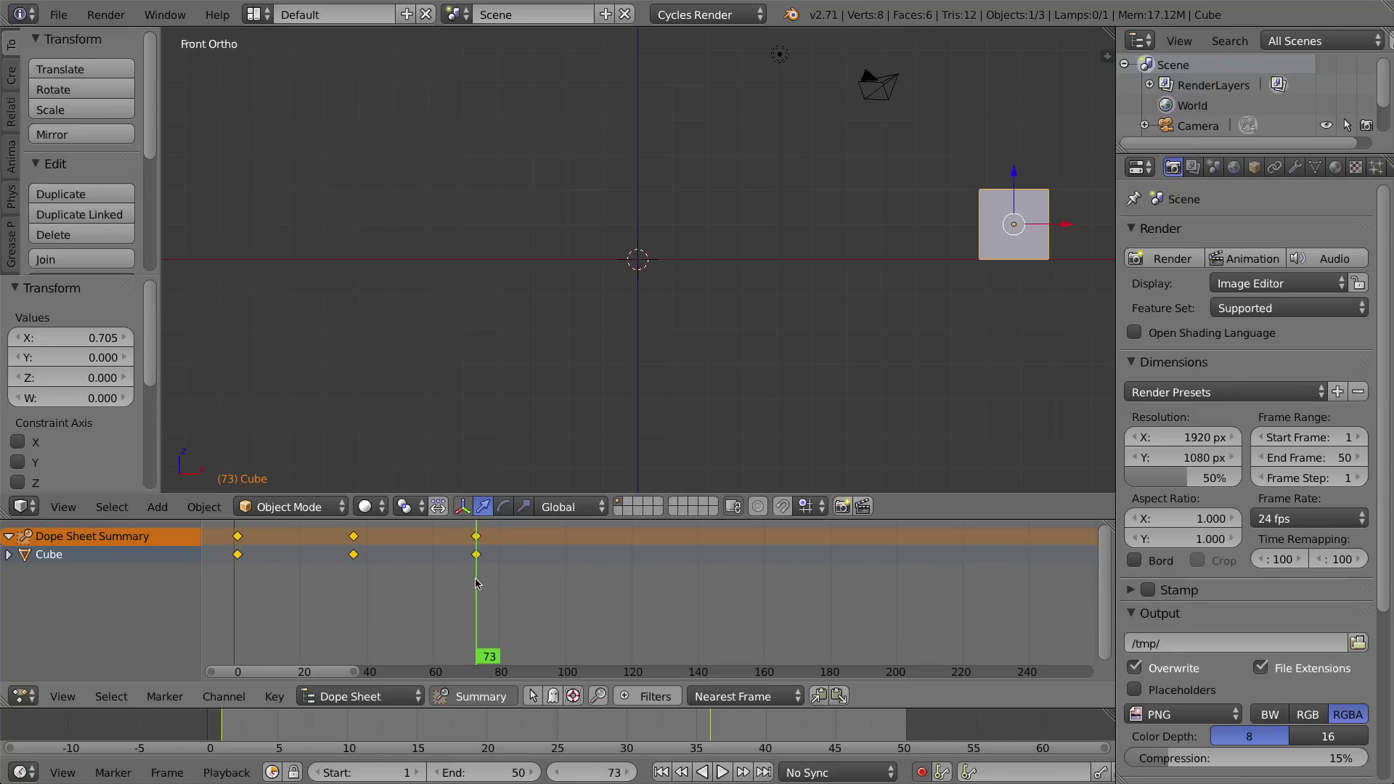
pyautogui.press('s')
pyautogui.press('Escape')
pyautogui.moveTo(269, 592); pyautogui.dragTo(239, 594)
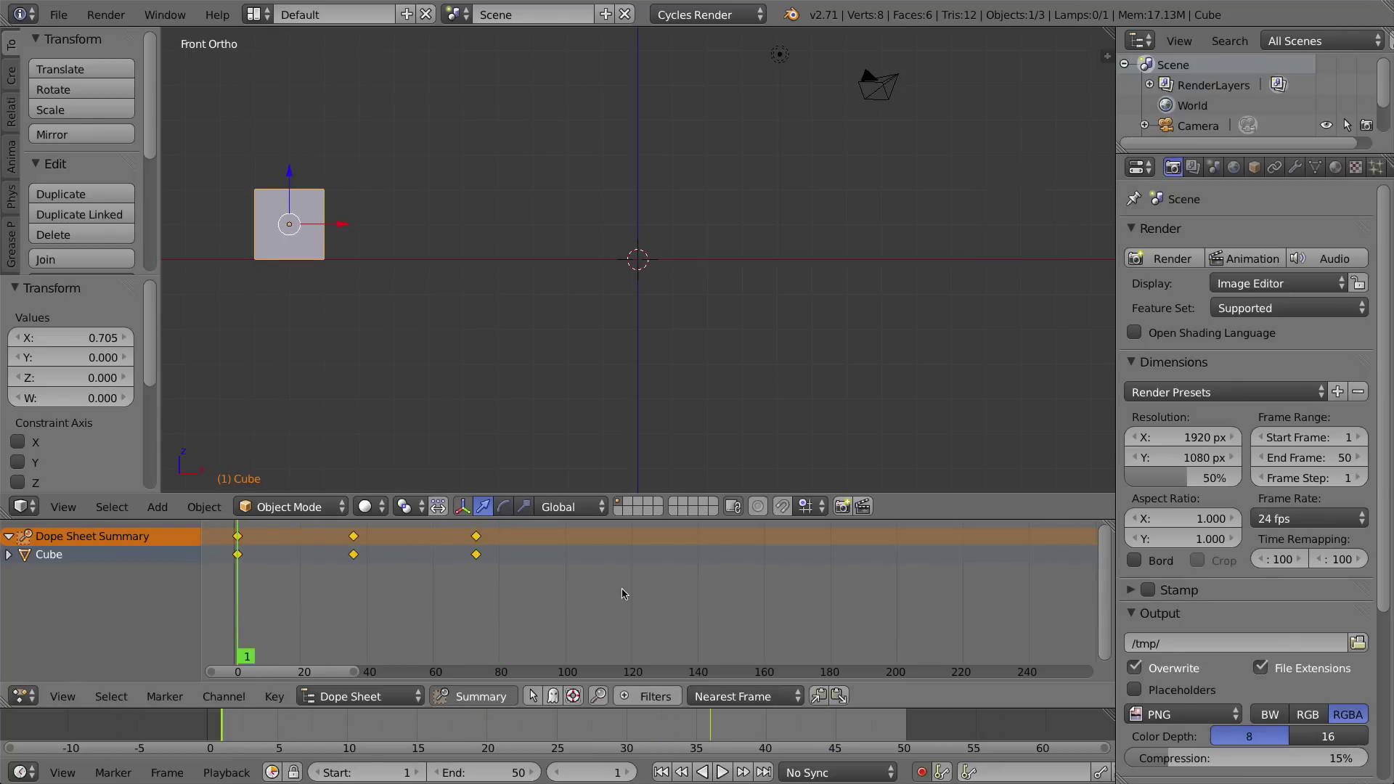
# Try compressing the keyframes by a factor of about 0.19 around frame 1, play the result, and undo the scaling
pyautogui.press('s')
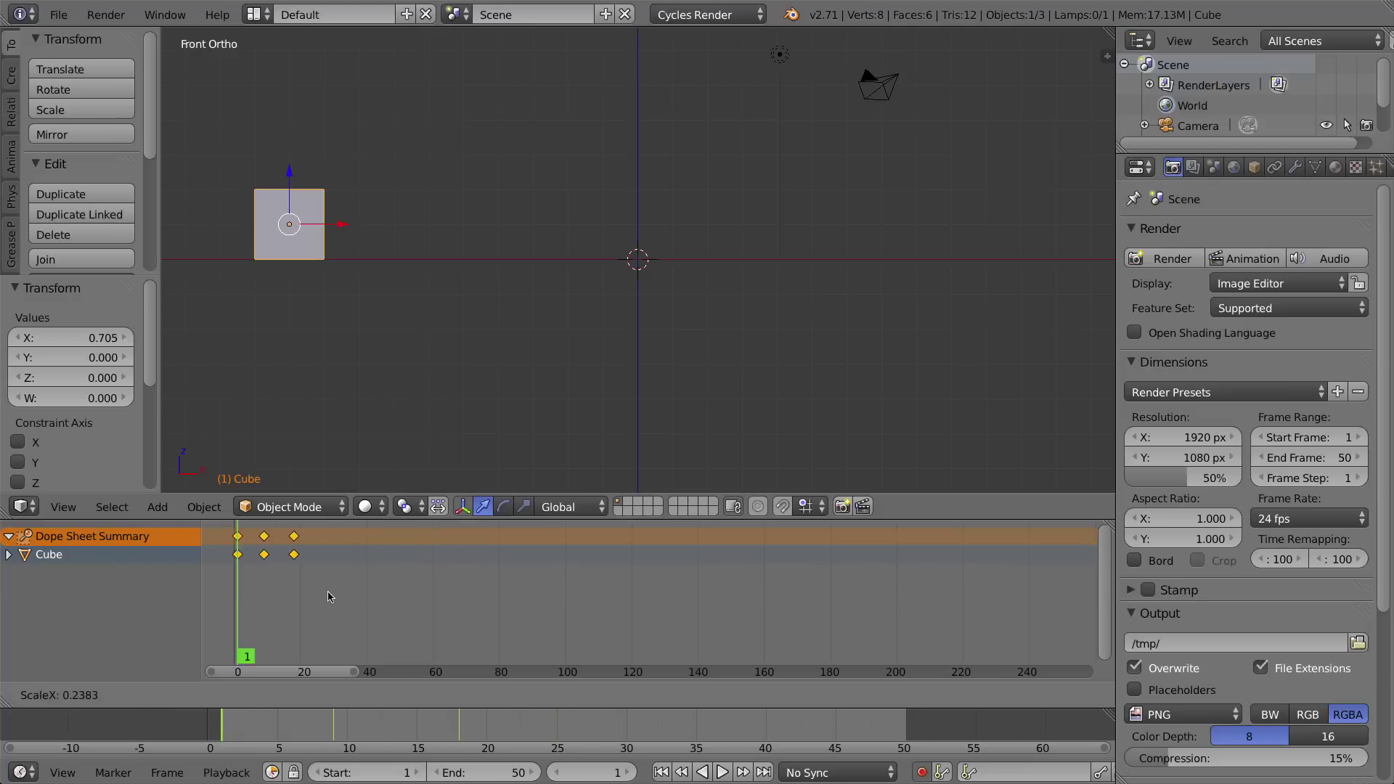
pyautogui.click(312, 598)
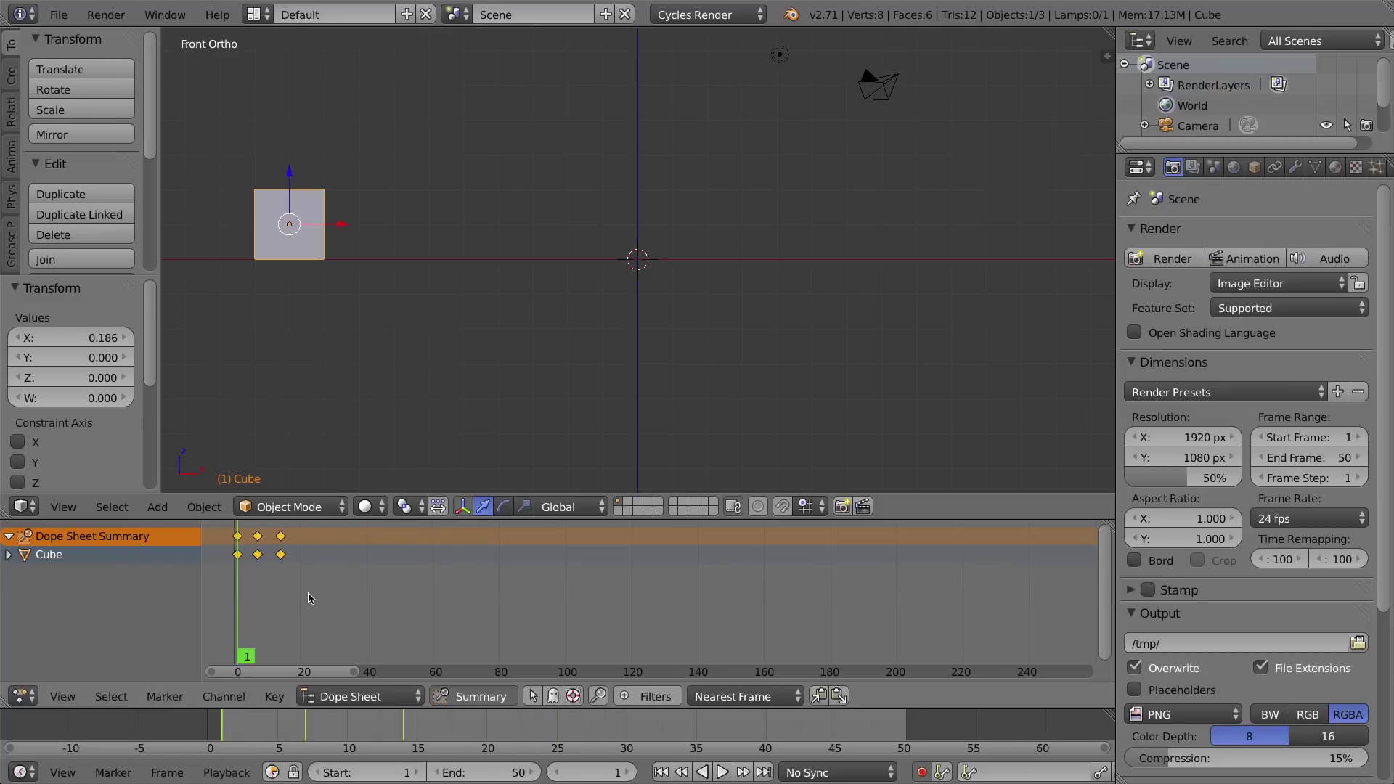
pyautogui.click(722, 773)
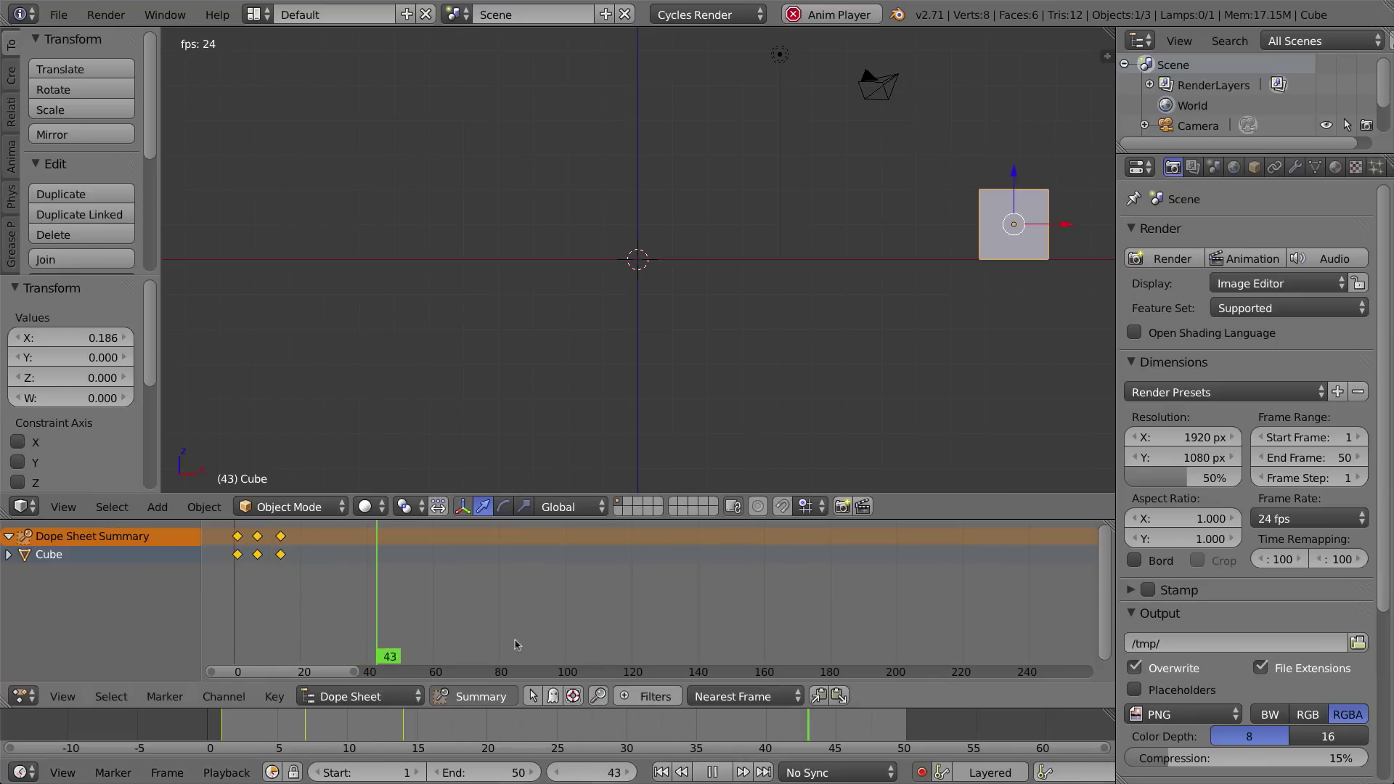
pyautogui.press('Escape')
pyautogui.hotkey('ctrl', 'z')
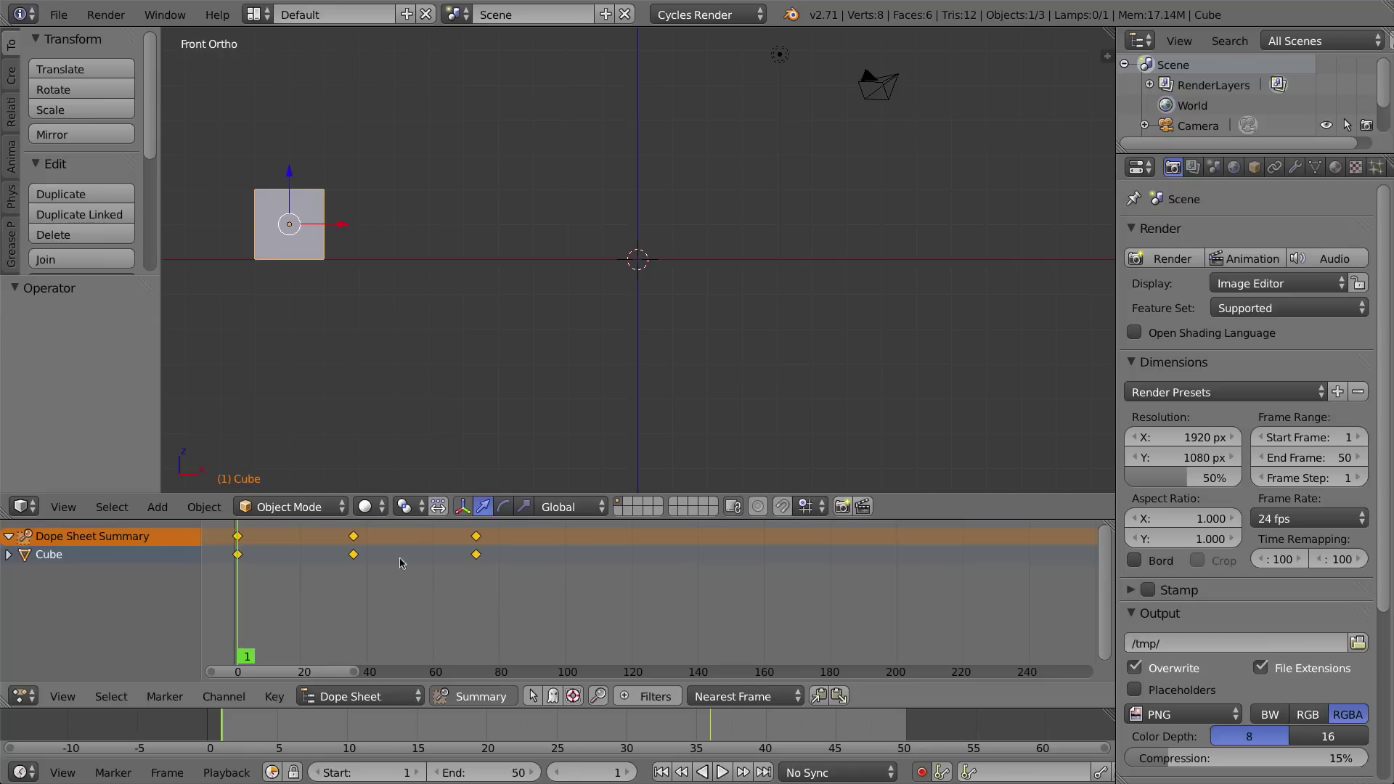
# Select all of the cube's keyframes in the Dope Sheet and delete them
pyautogui.press('a')
pyautogui.press('x')
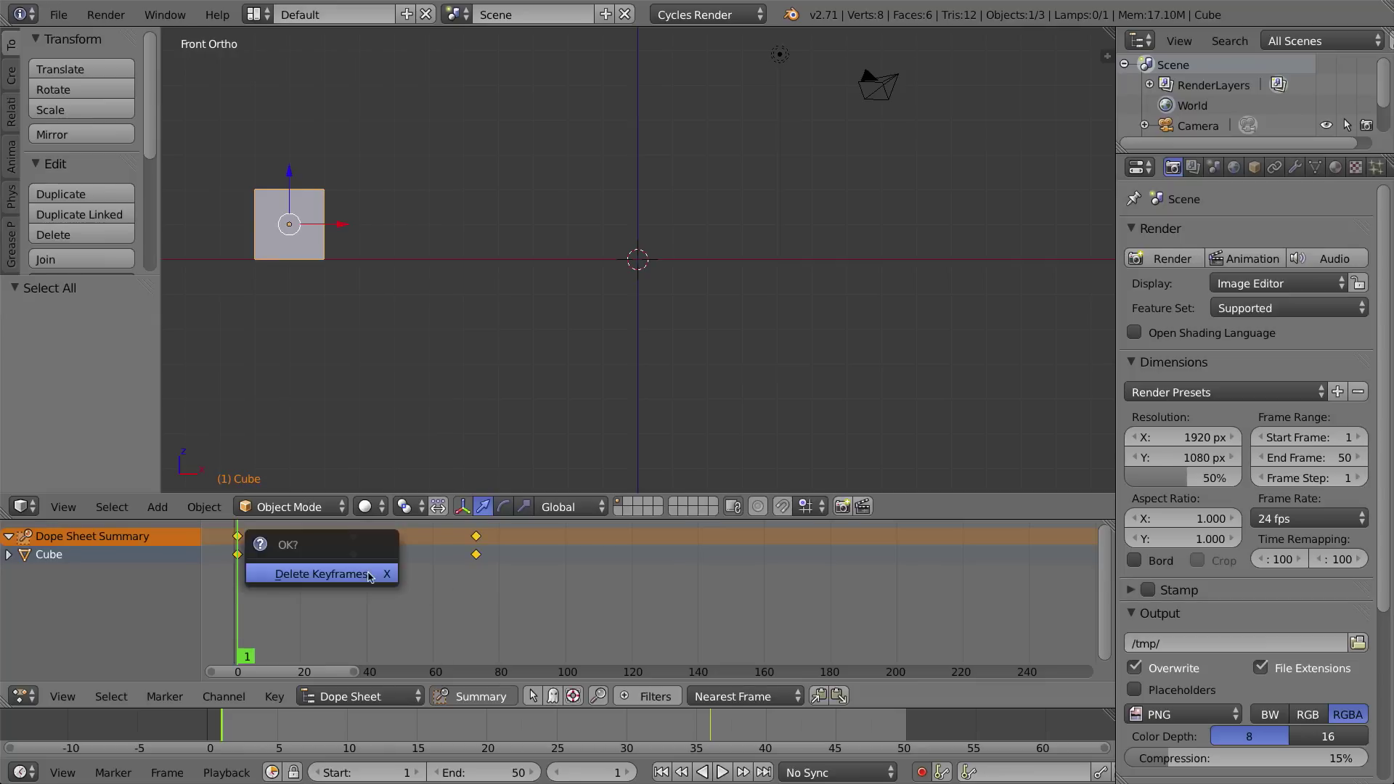
pyautogui.click(369, 576)
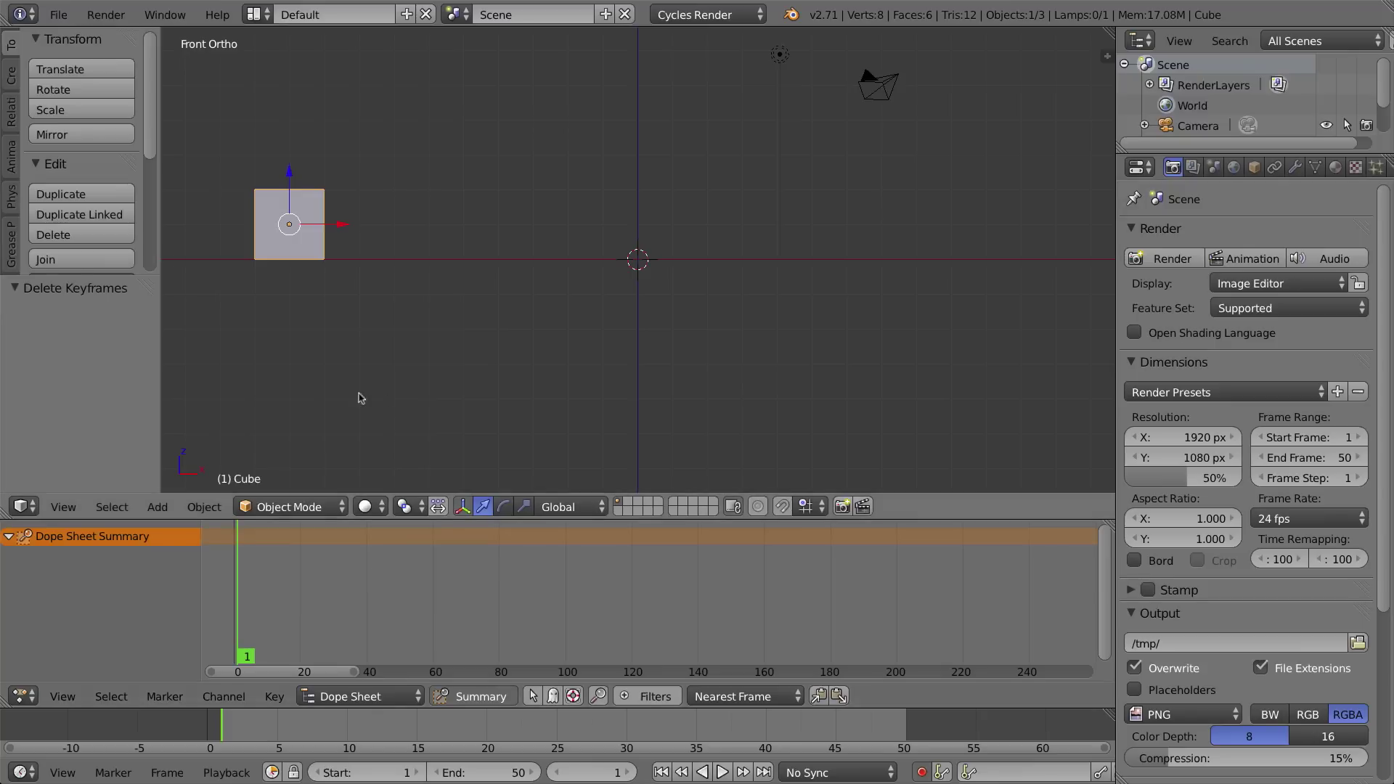
# Toggle automatic keyframing off and on, try nudging the cube about 0.04 units along Z, and undo the nudge
pyautogui.click(923, 774)
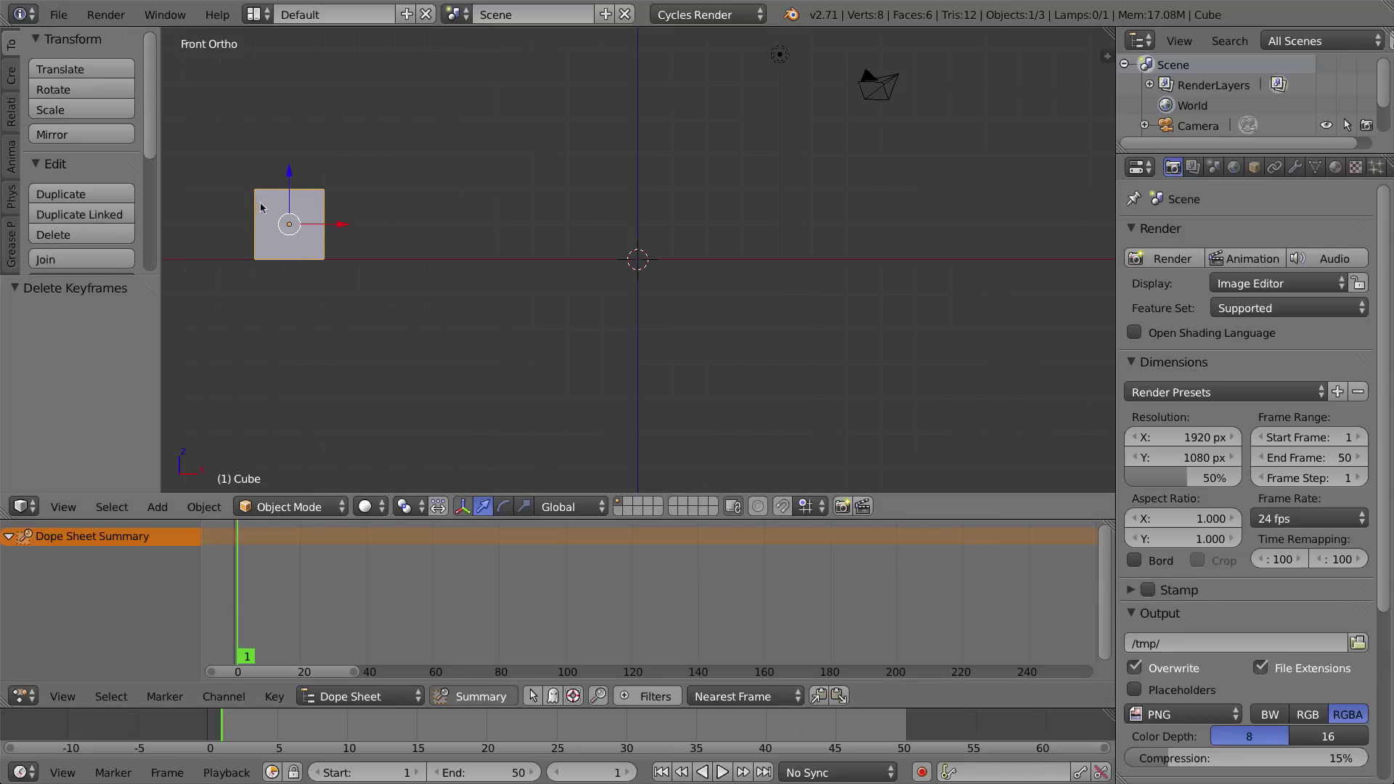
pyautogui.click(924, 774)
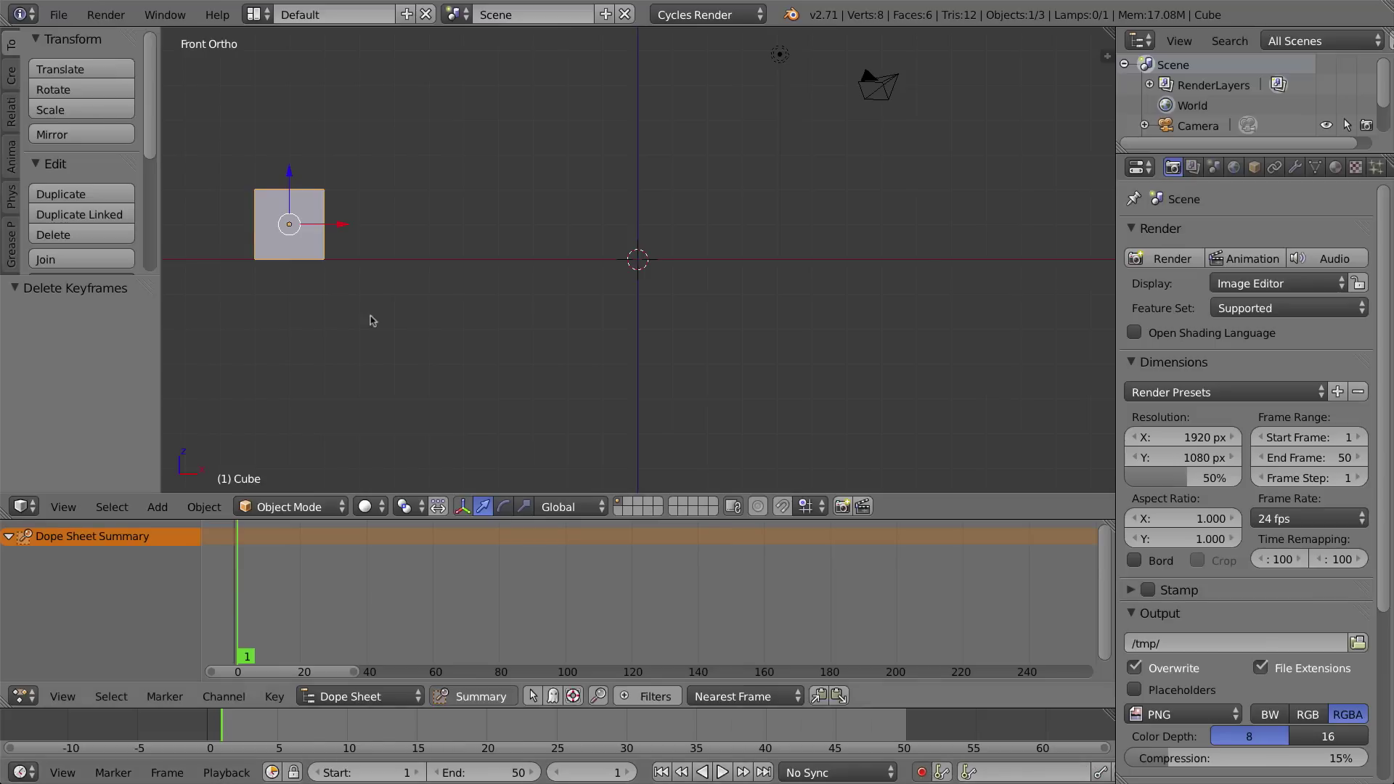
pyautogui.moveTo(290, 175); pyautogui.dragTo(291, 182)
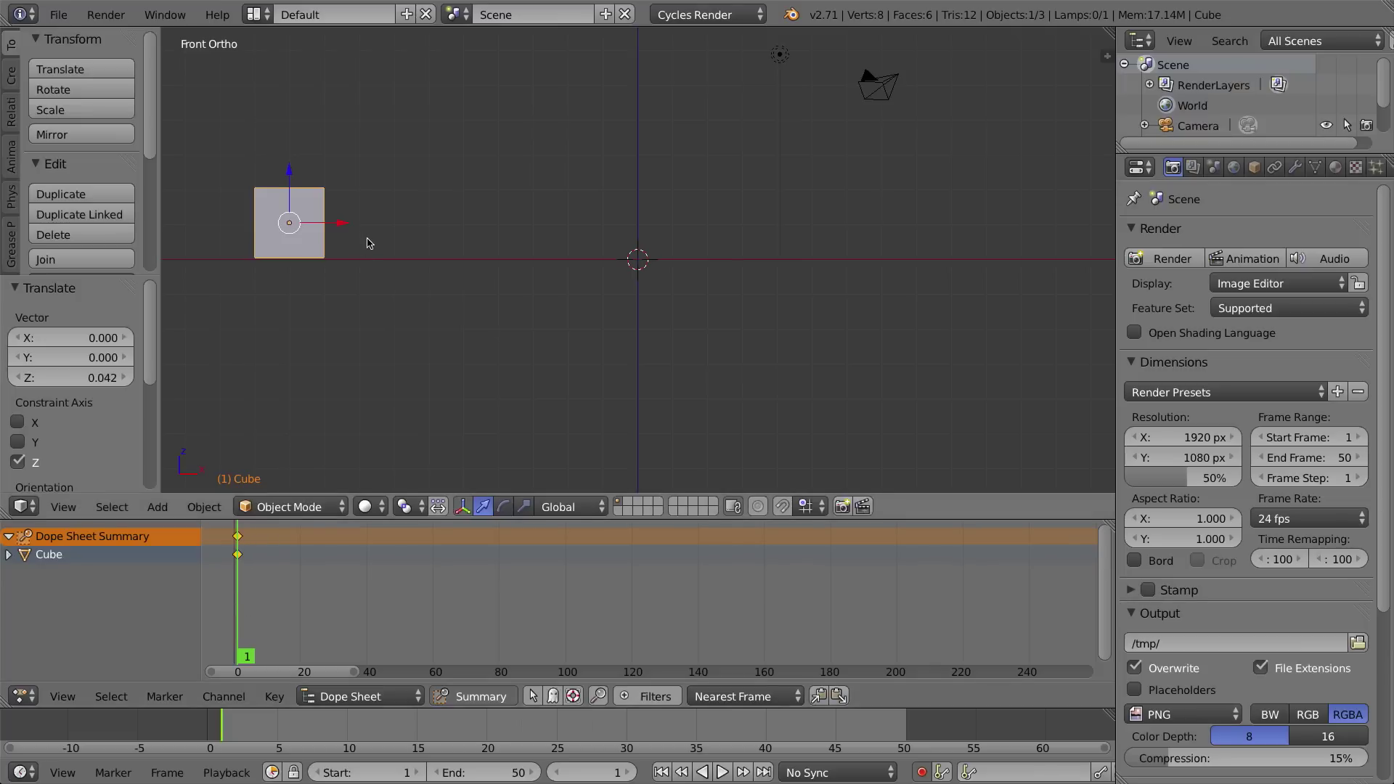
pyautogui.hotkey('ctrl', 'z')
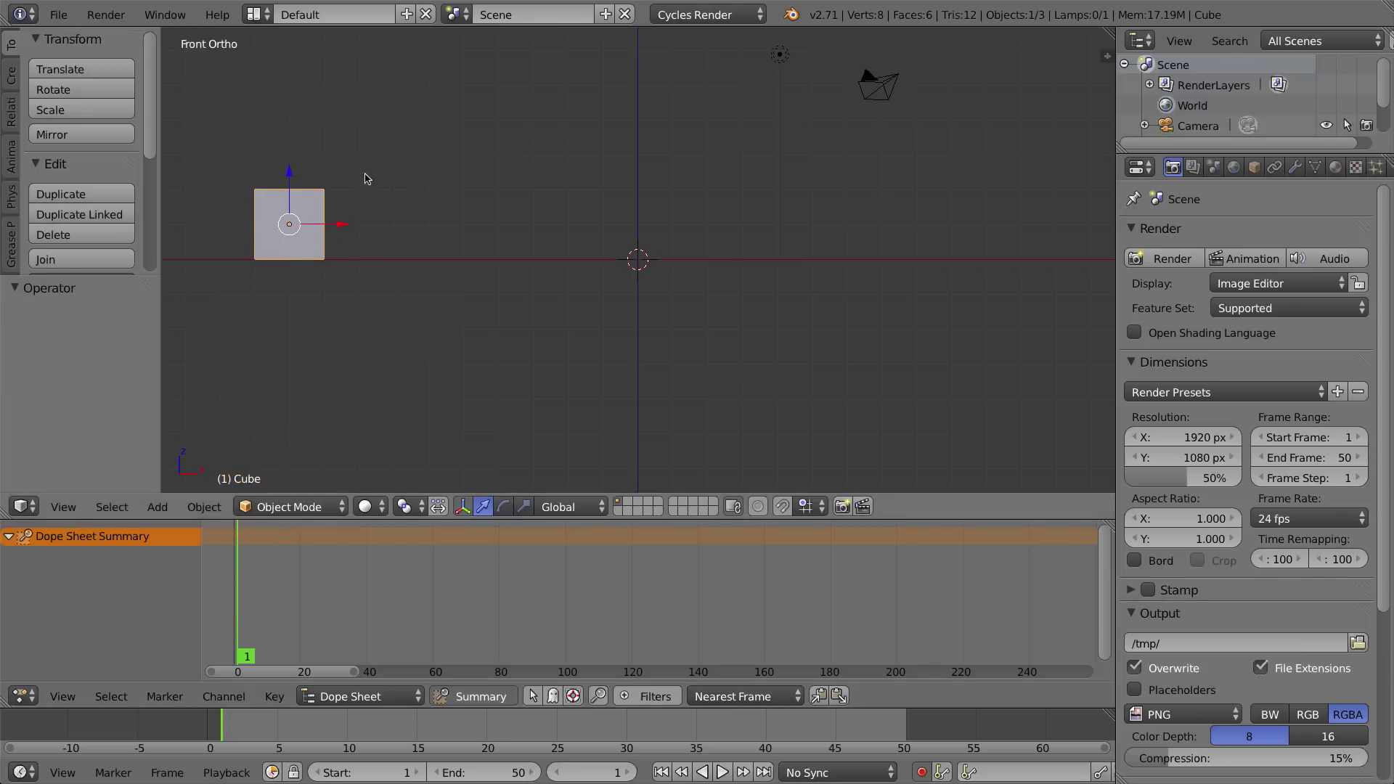
# Manually insert a Location keyframe for the cube at frame 1
pyautogui.press('i')
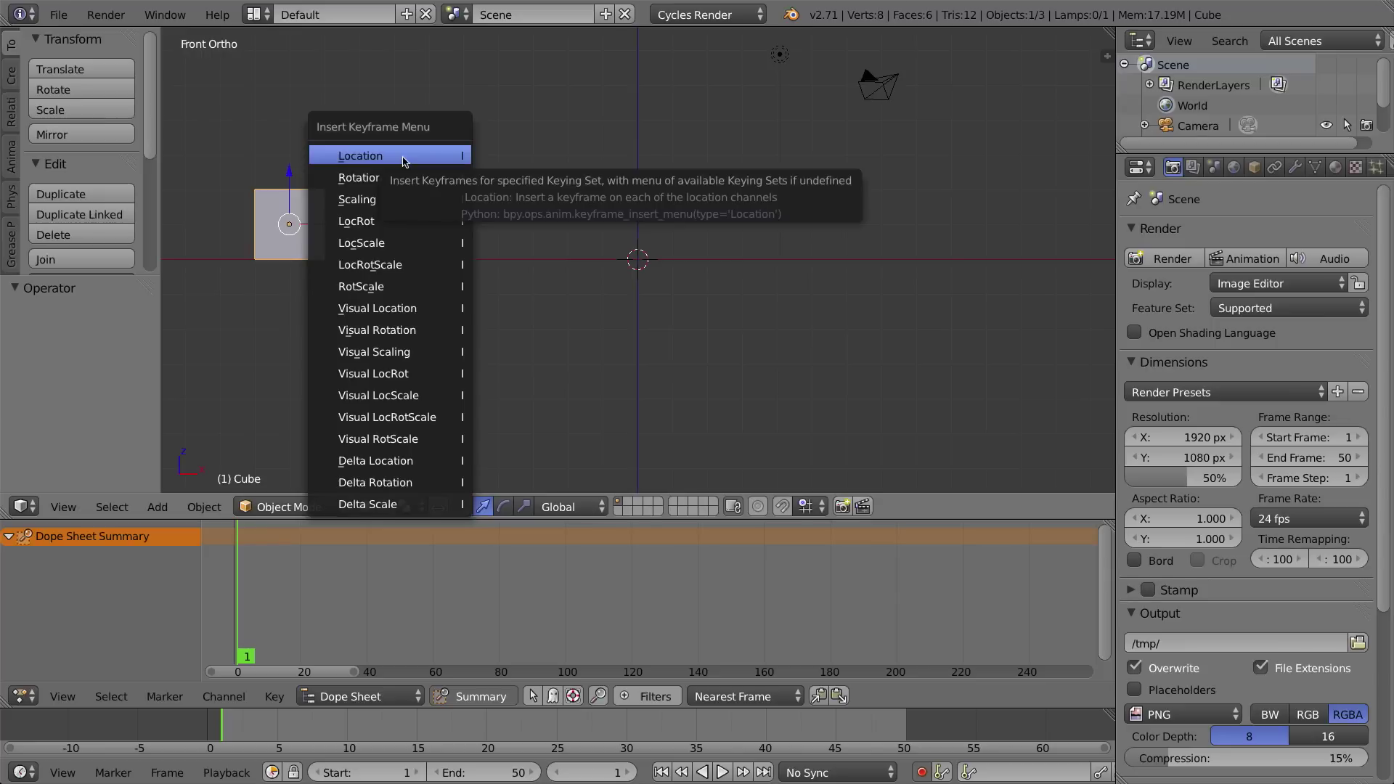
pyautogui.click(414, 200)
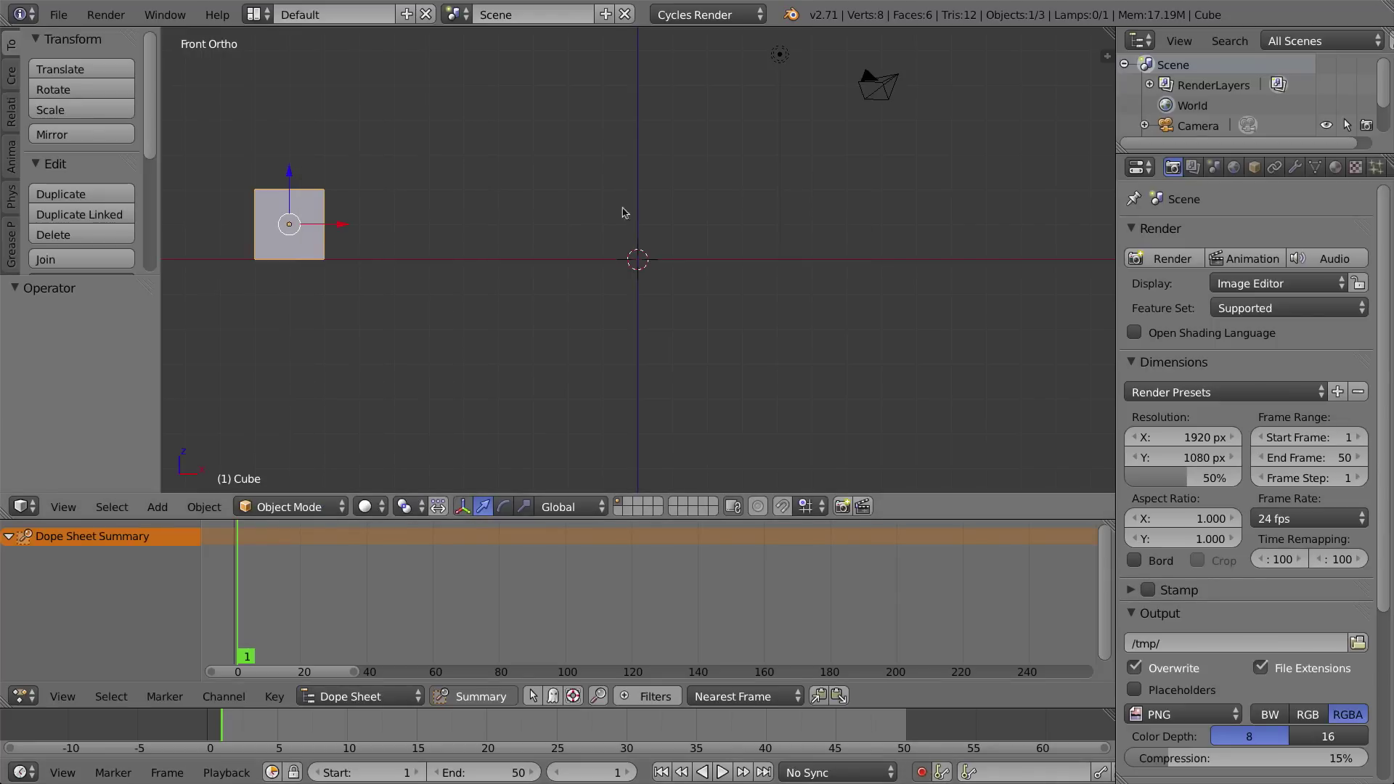
pyautogui.press('i')
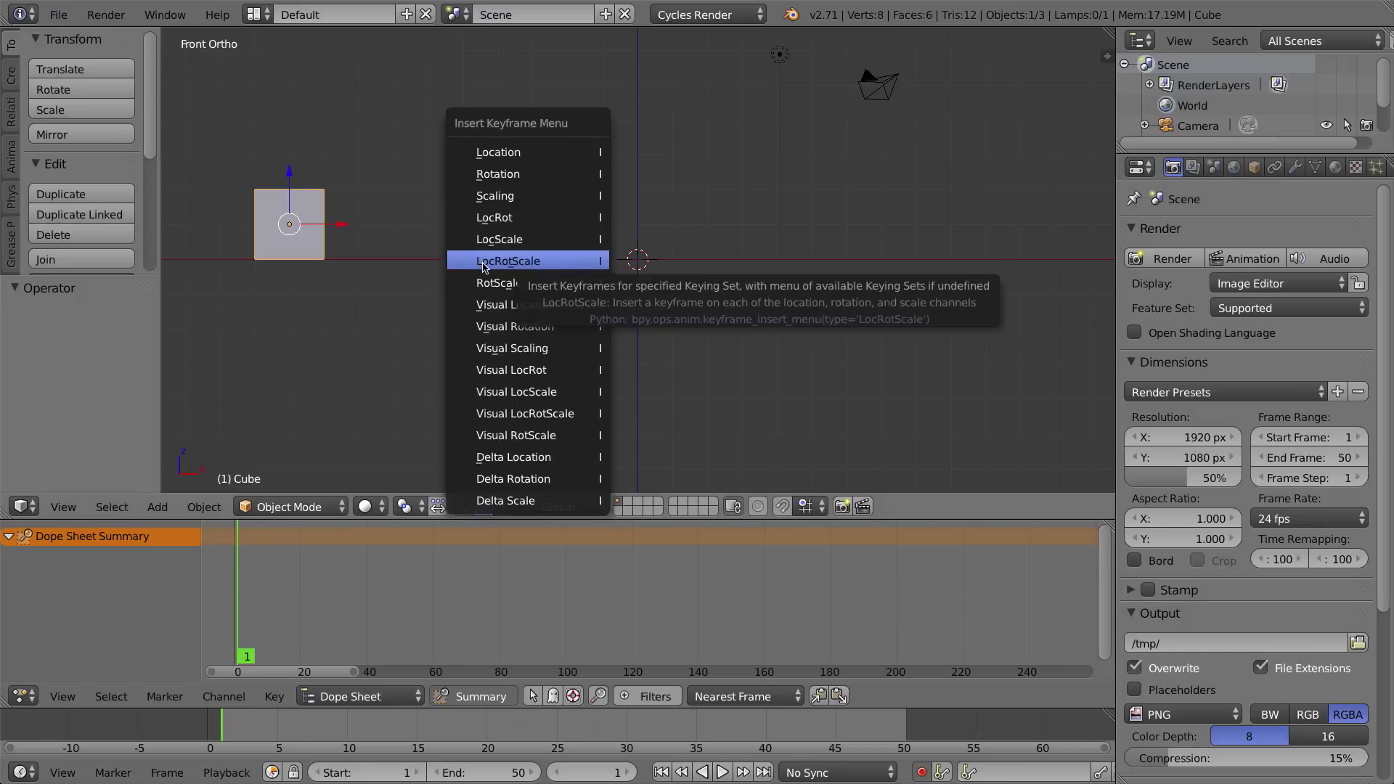
pyautogui.click(486, 157)
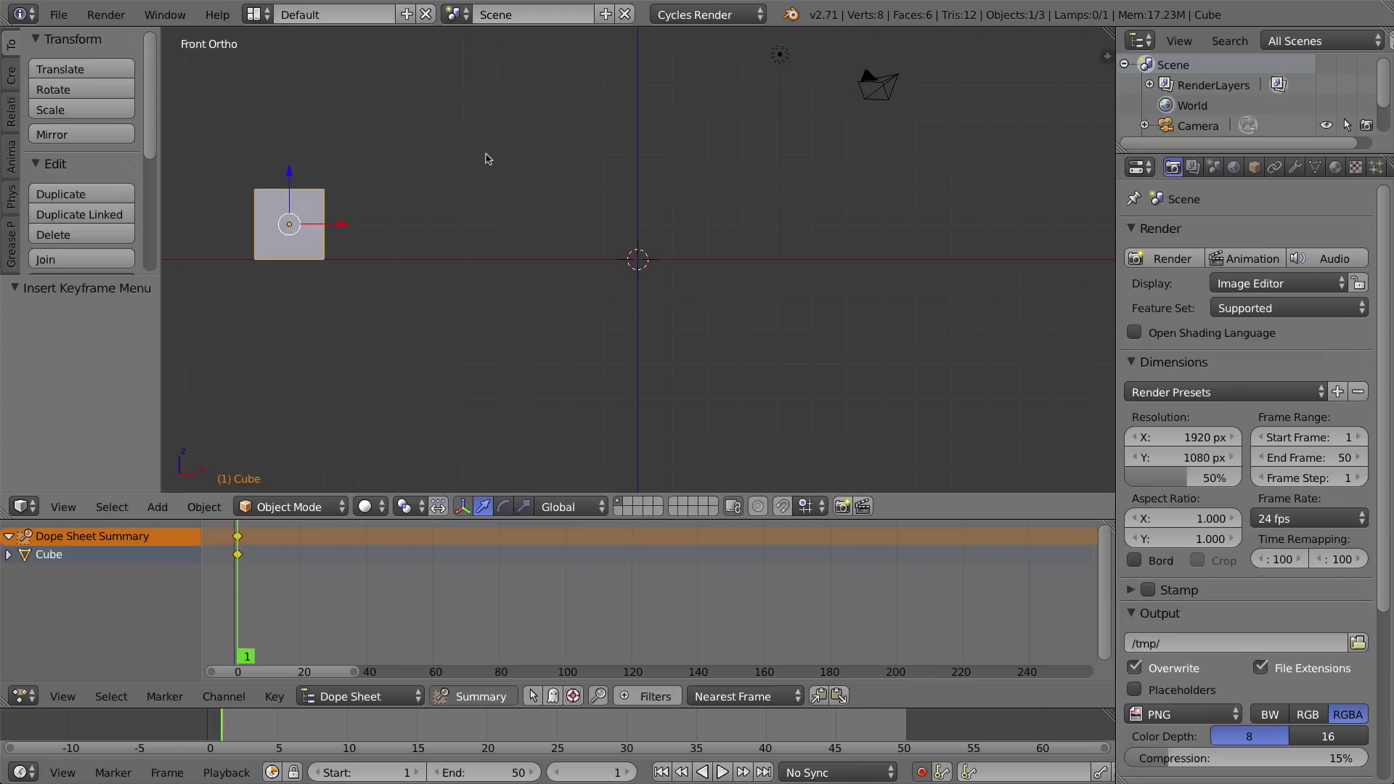
# Go to frame 34, turn off automatic keyframing, and move the cube about 17.5 units along X
pyautogui.click(599, 770)
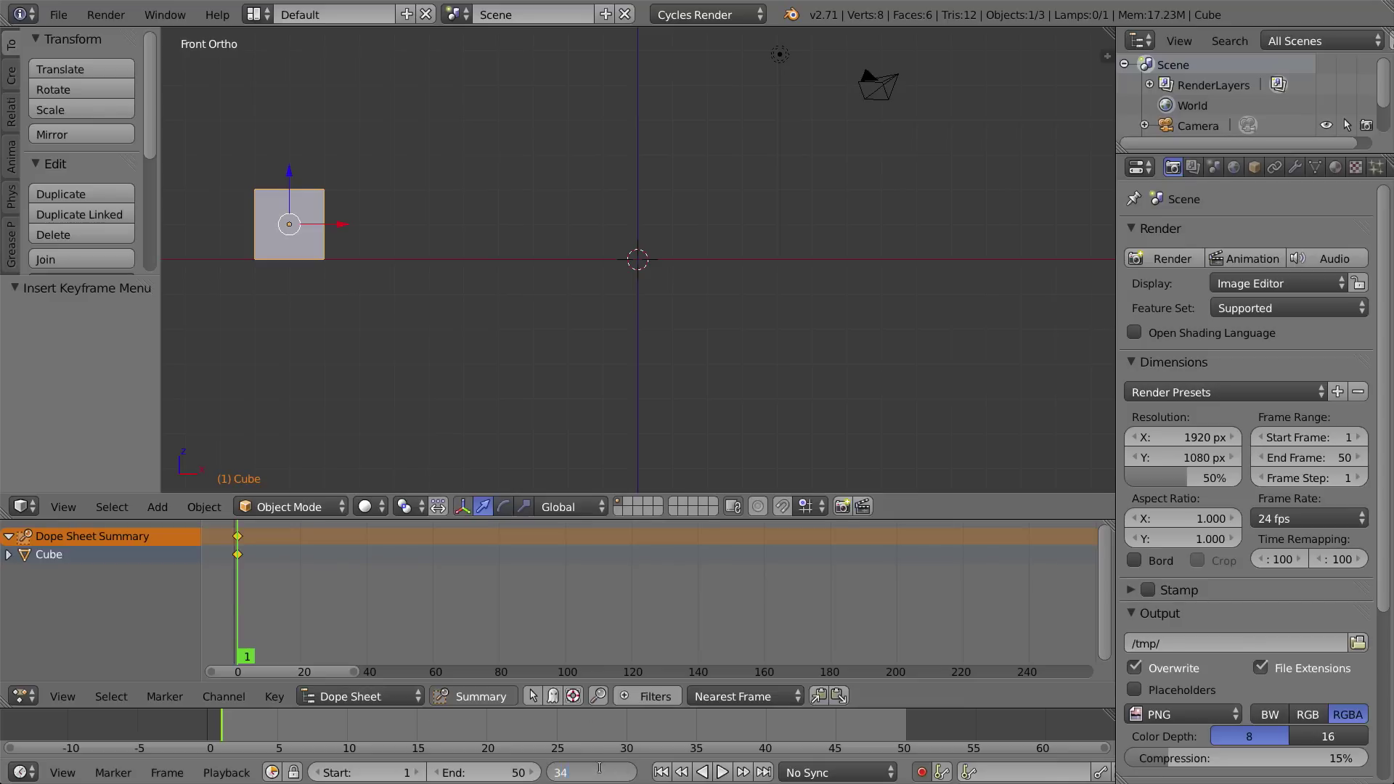
pyautogui.press('Return')
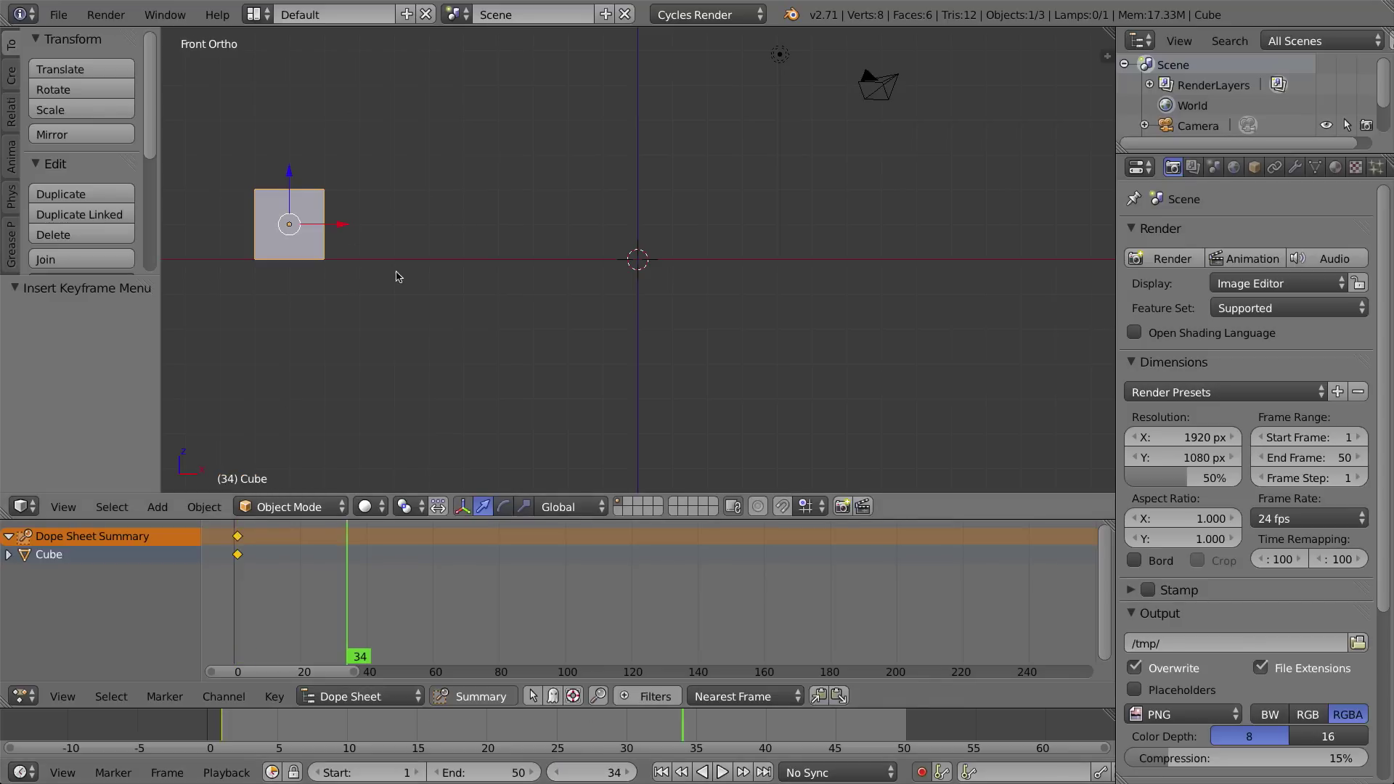
pyautogui.click(922, 774)
pyautogui.moveTo(339, 215); pyautogui.dragTo(948, 227)
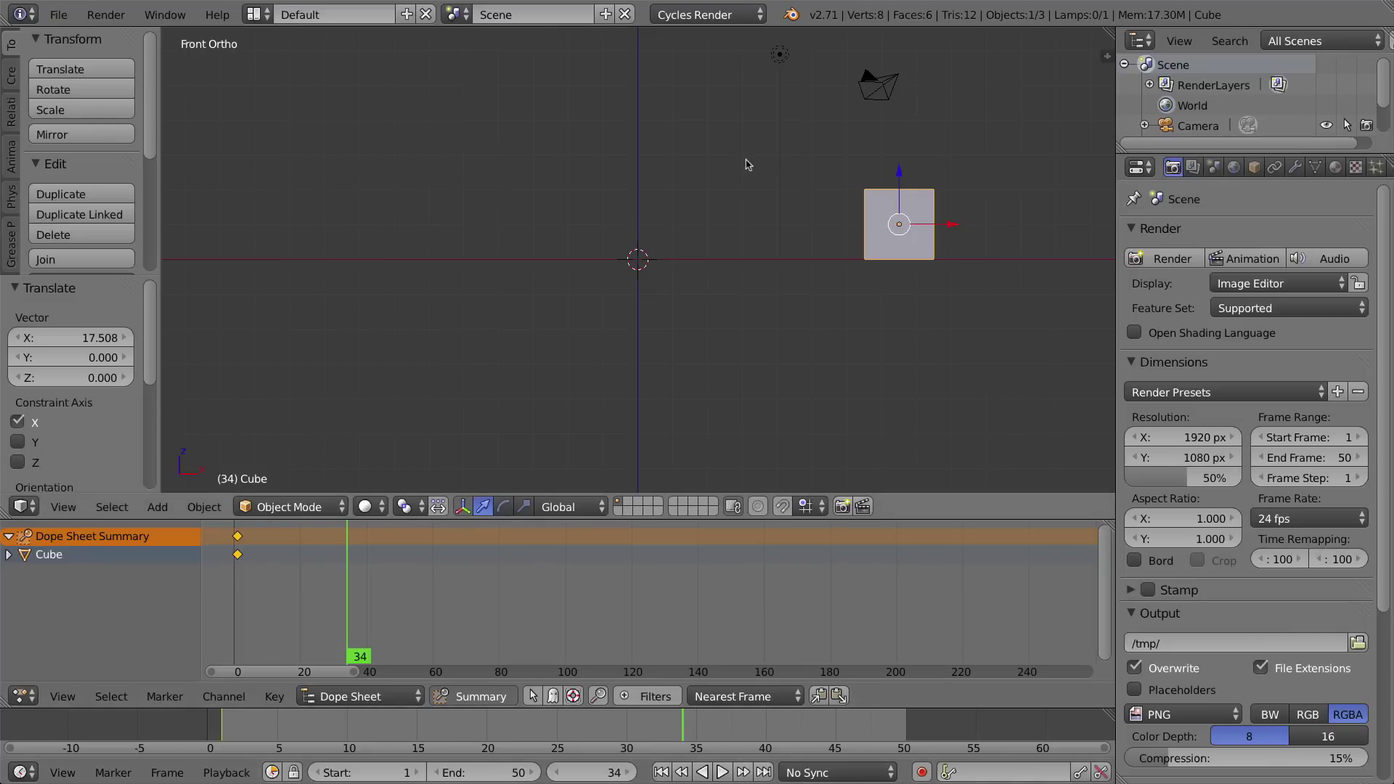
# Insert a Location keyframe for the cube at frame 34
pyautogui.press('i')
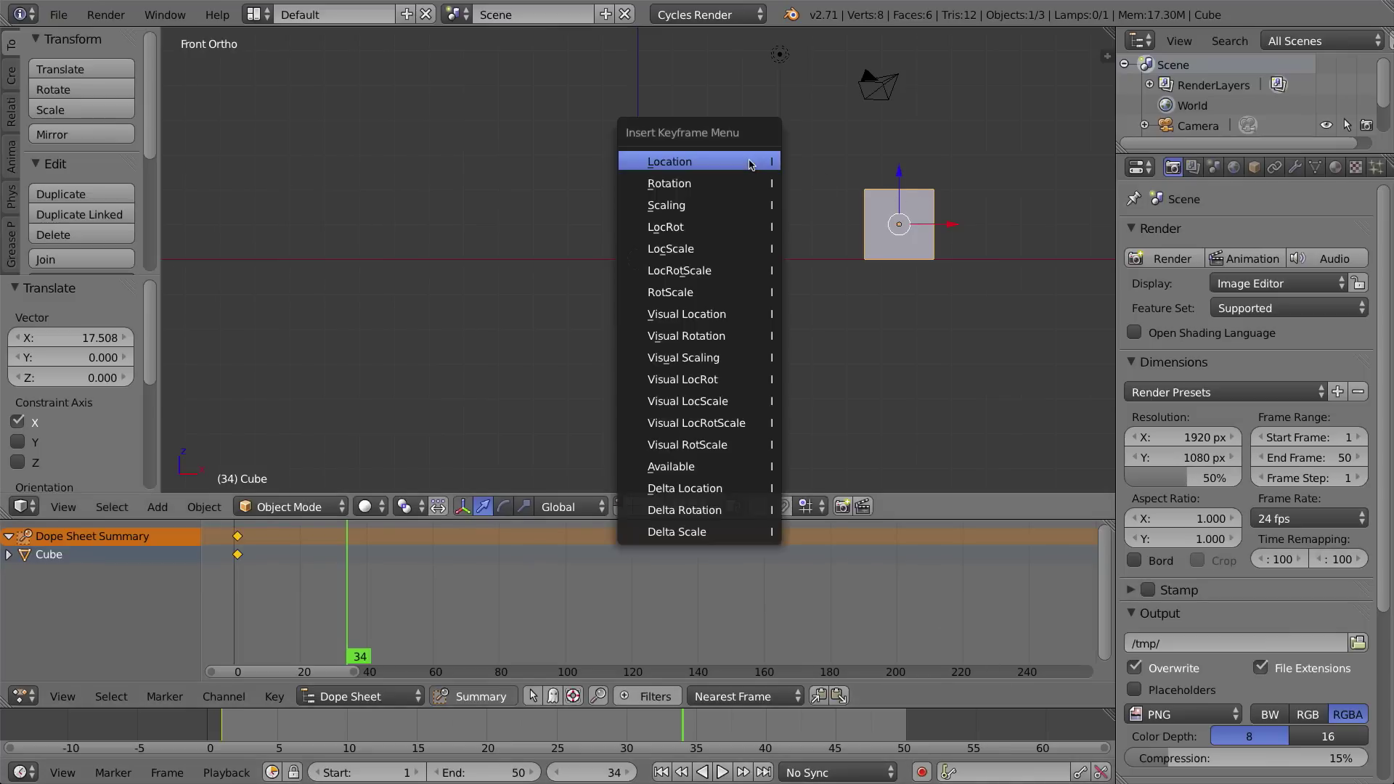
pyautogui.click(672, 162)
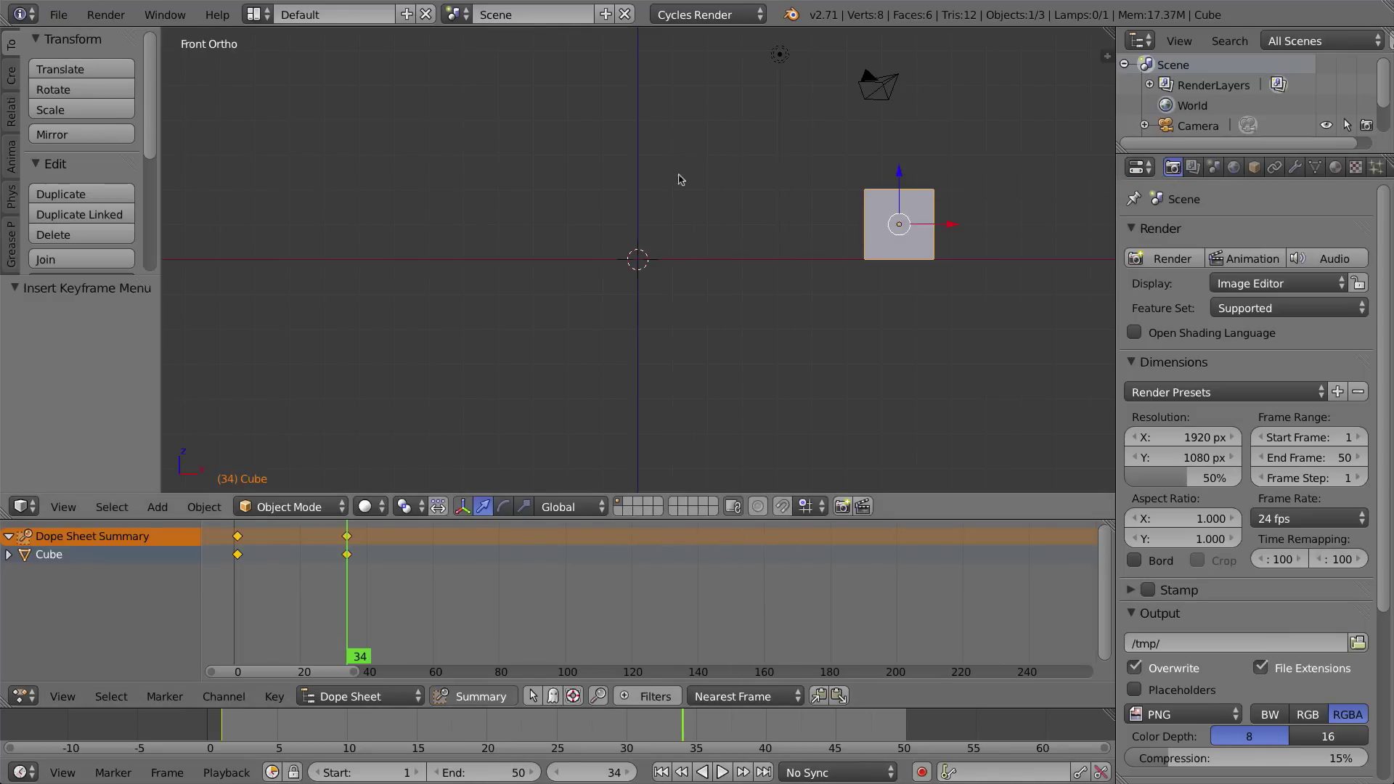
# Scale the cube up uniformly by a factor of about 2.72 at frame 34
pyautogui.moveTo(347, 567)
pyautogui.mouseDown()
pyautogui.moveTo(263, 570)
pyautogui.moveTo(360, 568)
pyautogui.moveTo(242, 567)
pyautogui.moveTo(348, 568)
pyautogui.mouseUp()
pyautogui.press('s')
pyautogui.click(1011, 296)
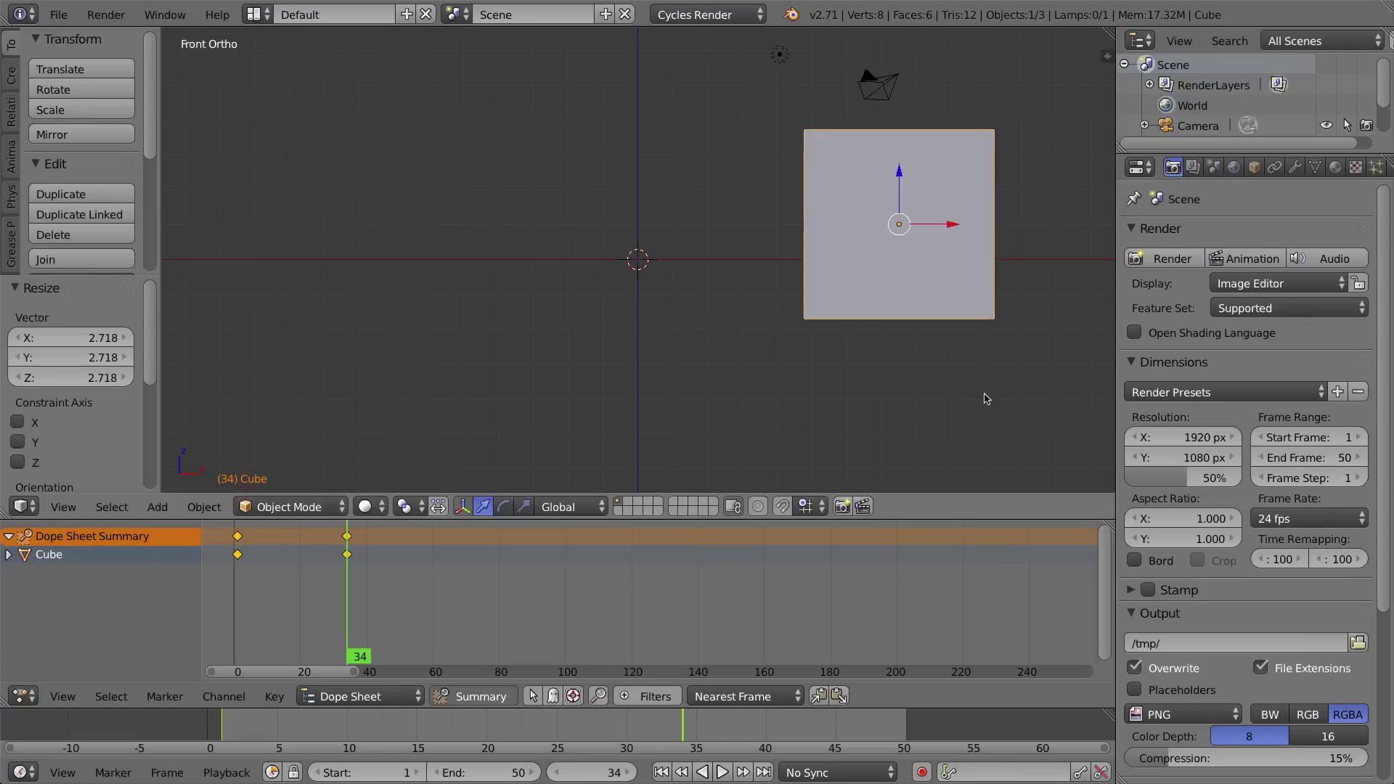
# Go to frame 1 and insert a LocRotScale keyframe for the enlarged cube
pyautogui.moveTo(356, 573); pyautogui.dragTo(242, 570)
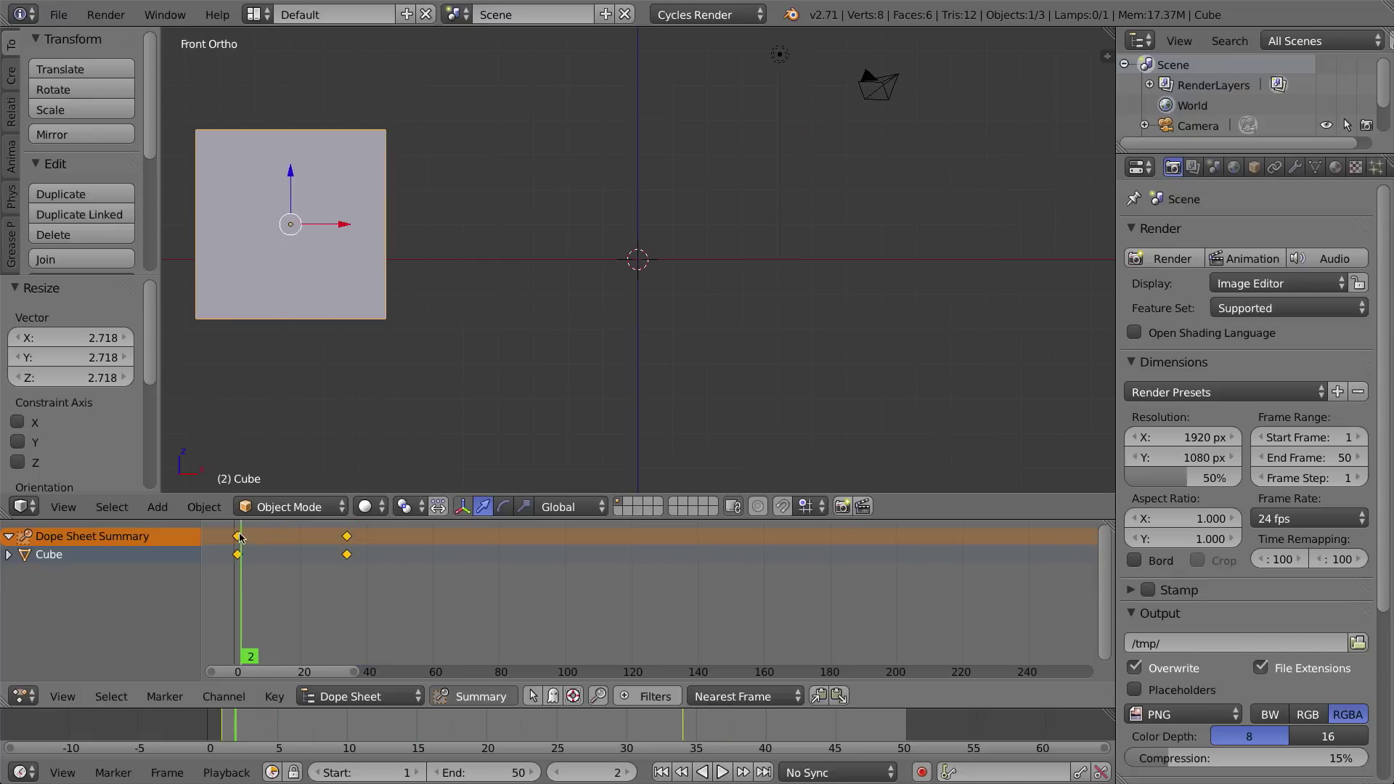
pyautogui.press('Left')
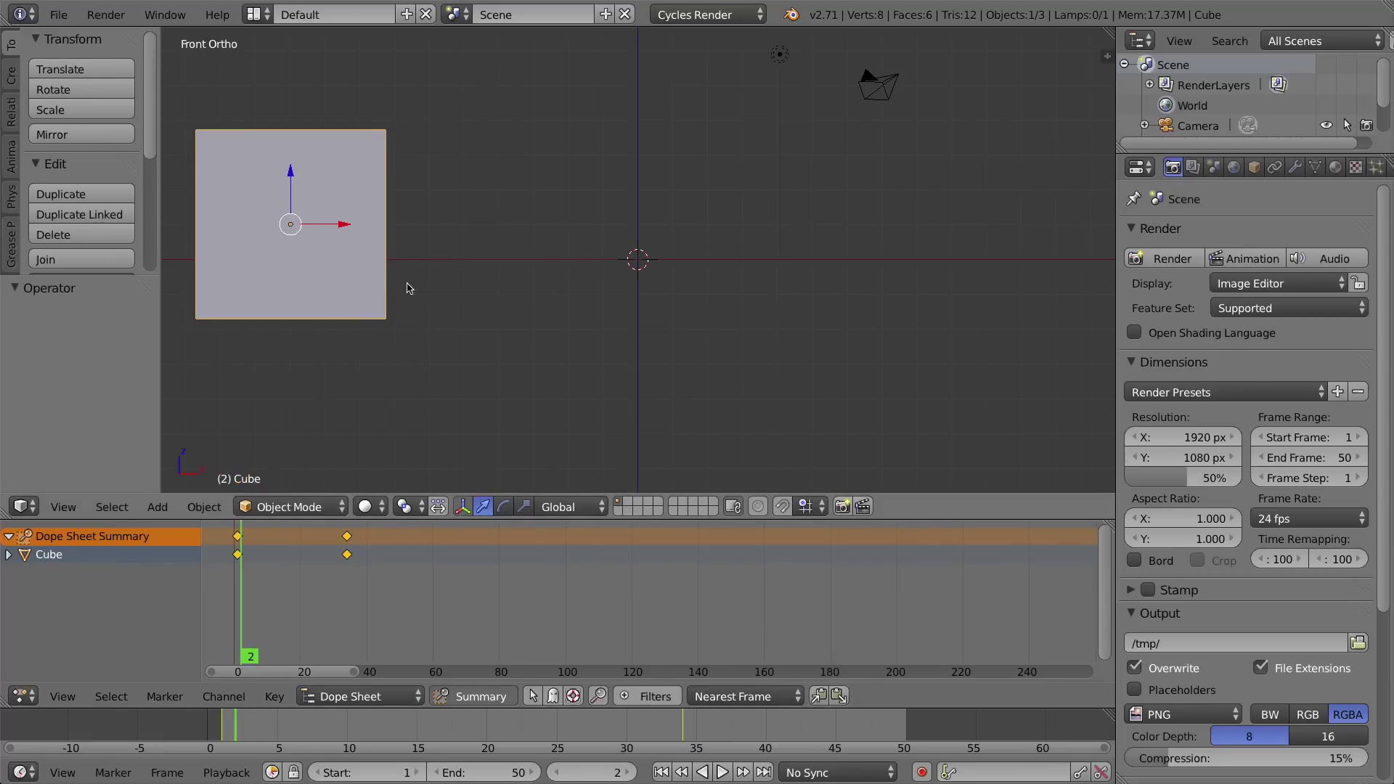
pyautogui.click(244, 570)
pyautogui.click(240, 570)
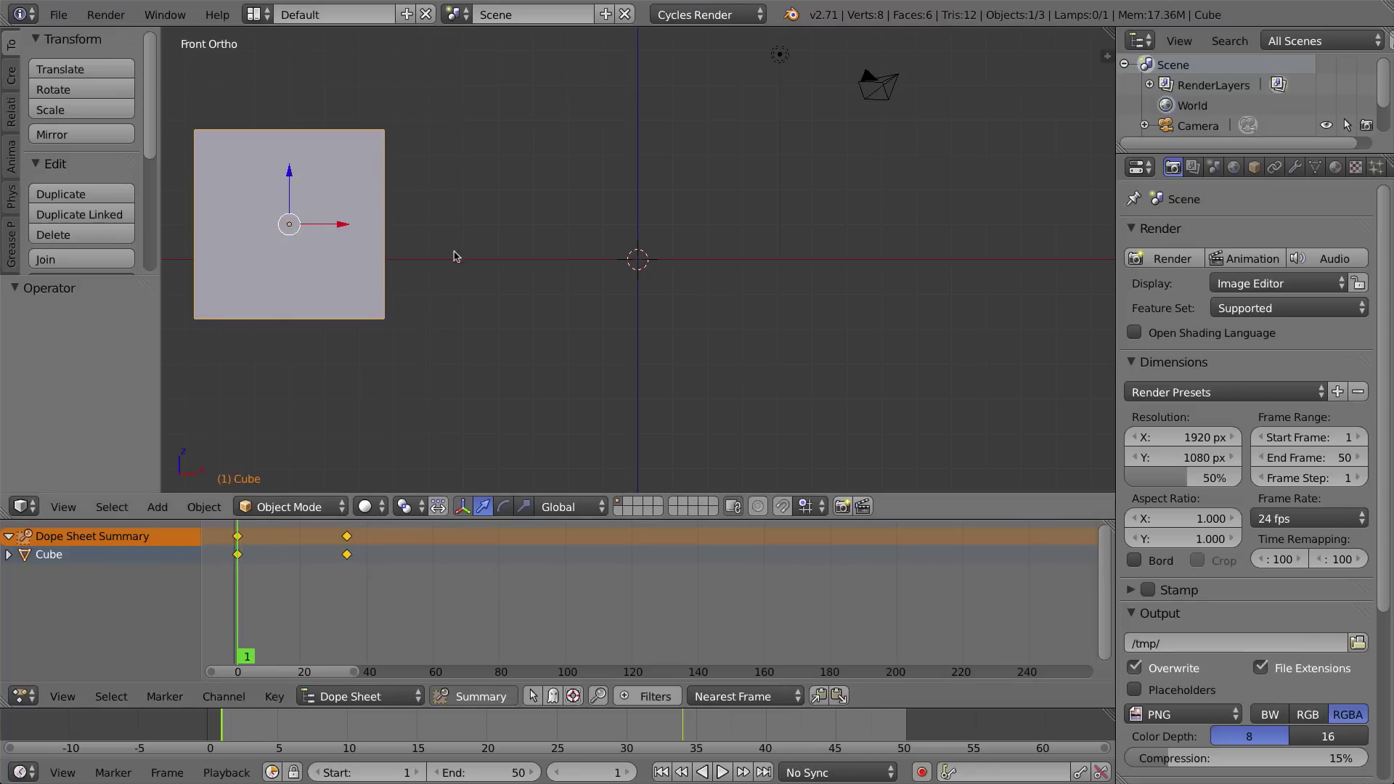
pyautogui.press('i')
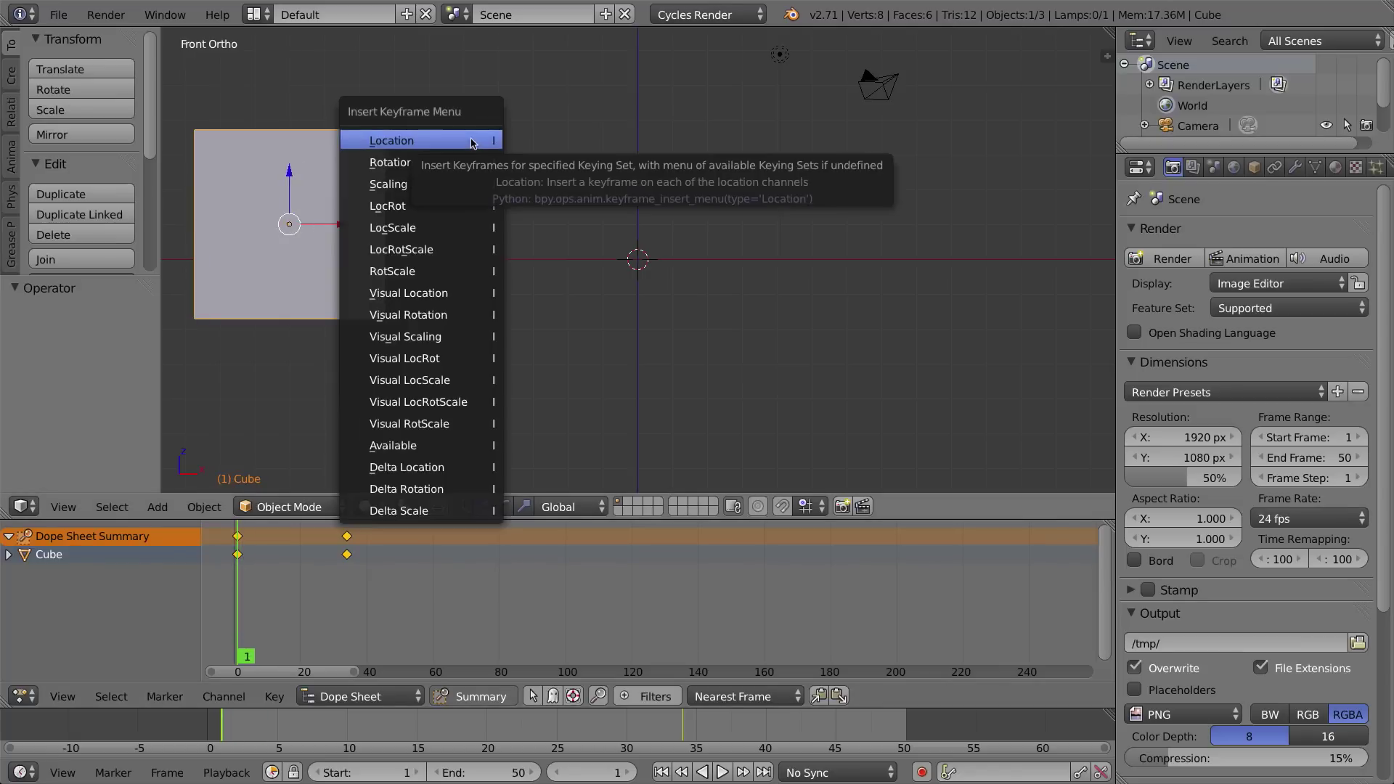
pyautogui.click(446, 250)
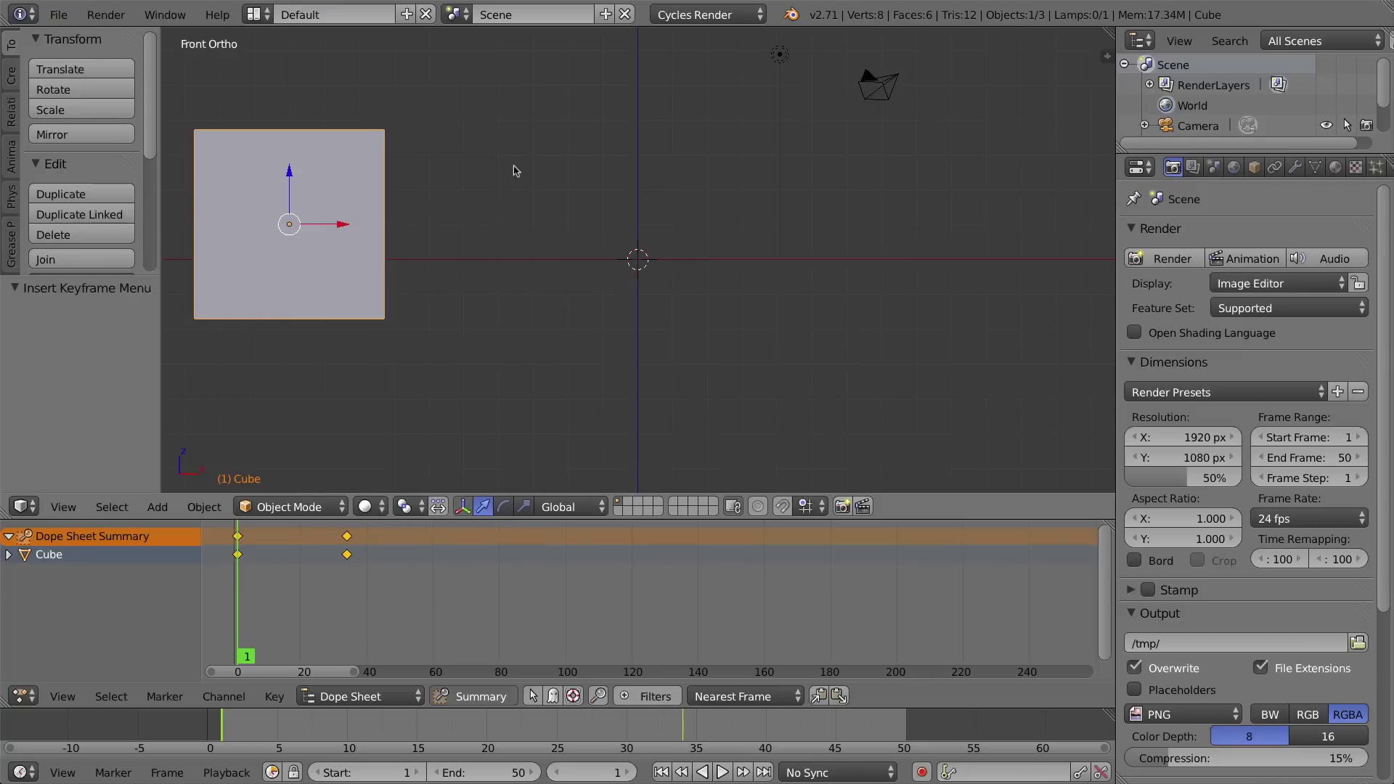
# Shrink the cube to a small size at frame 1 and lower it about 0.75 units along Z
pyautogui.press('s')
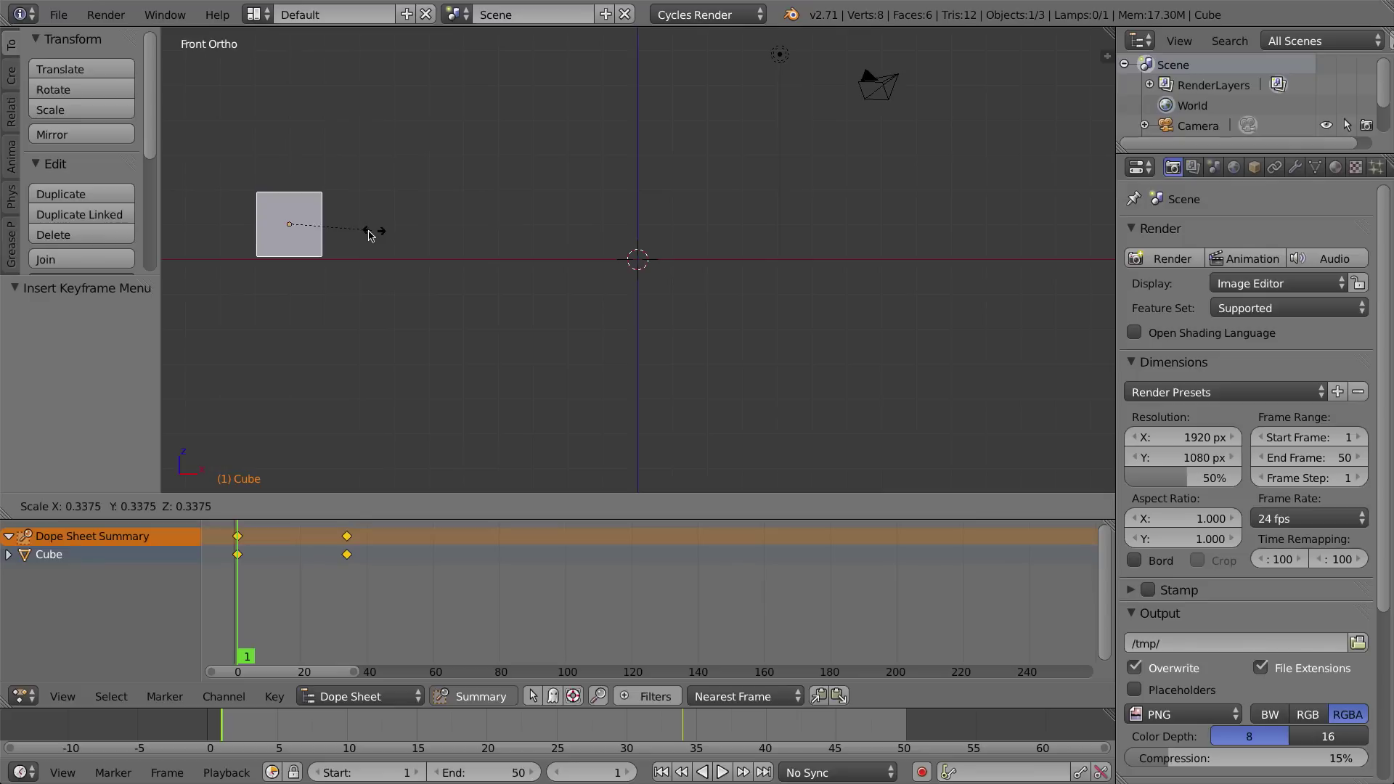
pyautogui.click(311, 224)
pyautogui.press('g')
pyautogui.press('z')
pyautogui.click(364, 254)
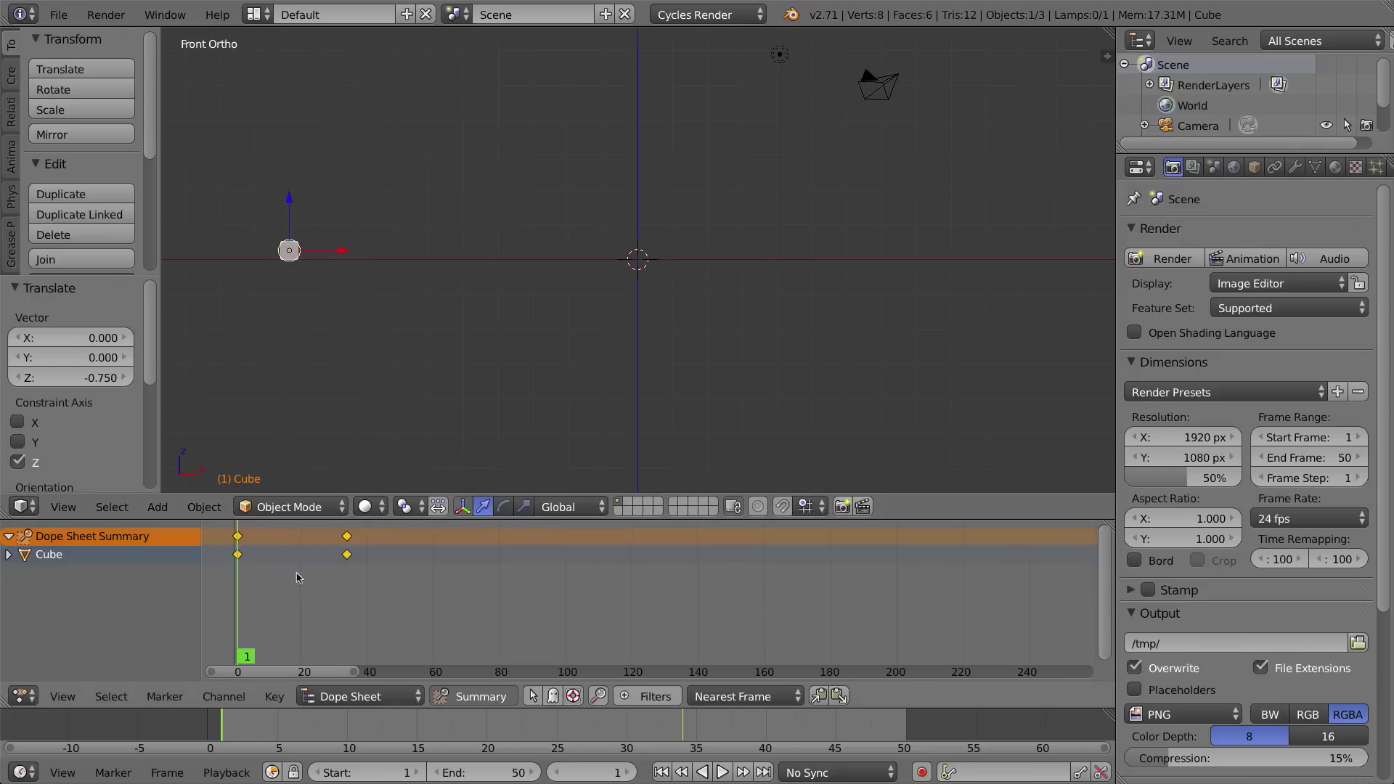
# Go to frame 34 and raise the cube about 1.77 units along Z
pyautogui.click(328, 582)
pyautogui.moveTo(330, 582); pyautogui.dragTo(348, 583)
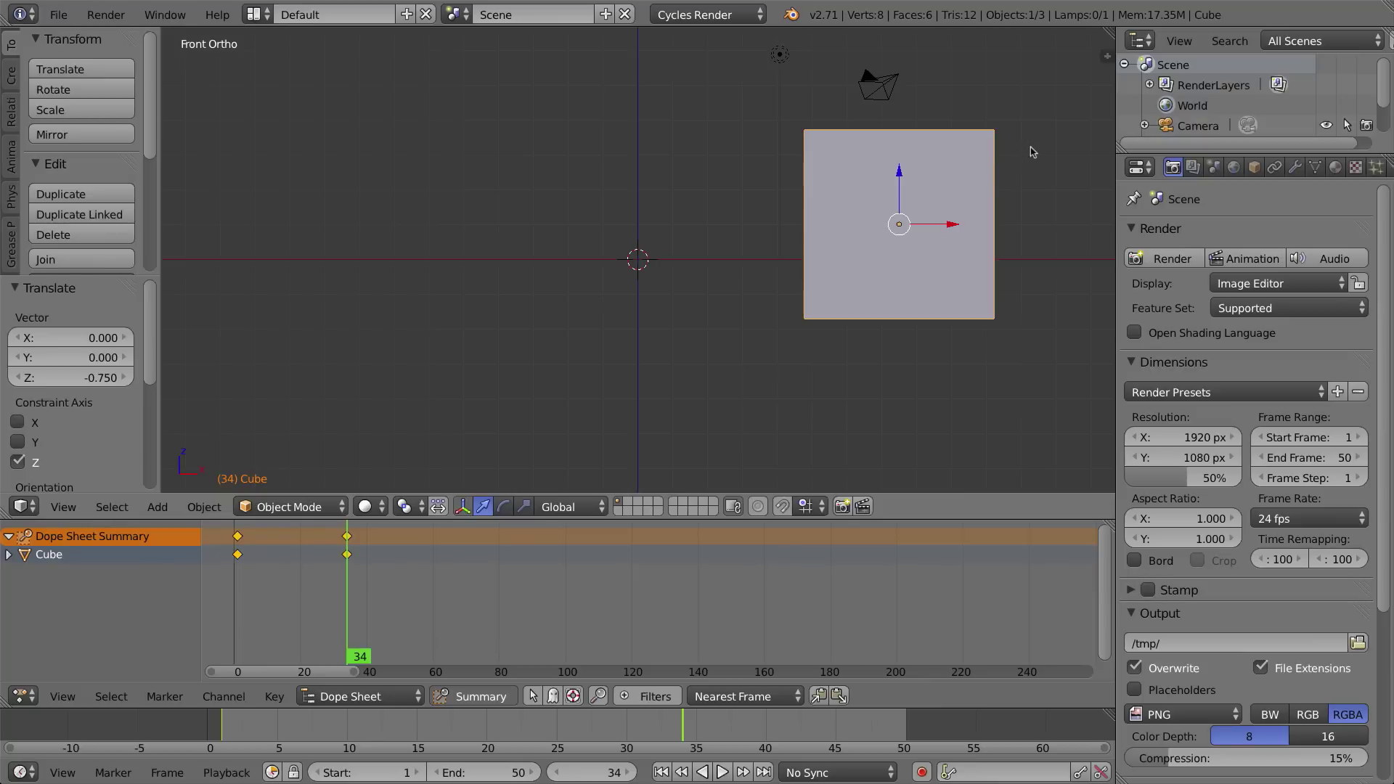
pyautogui.moveTo(899, 179); pyautogui.dragTo(893, 114)
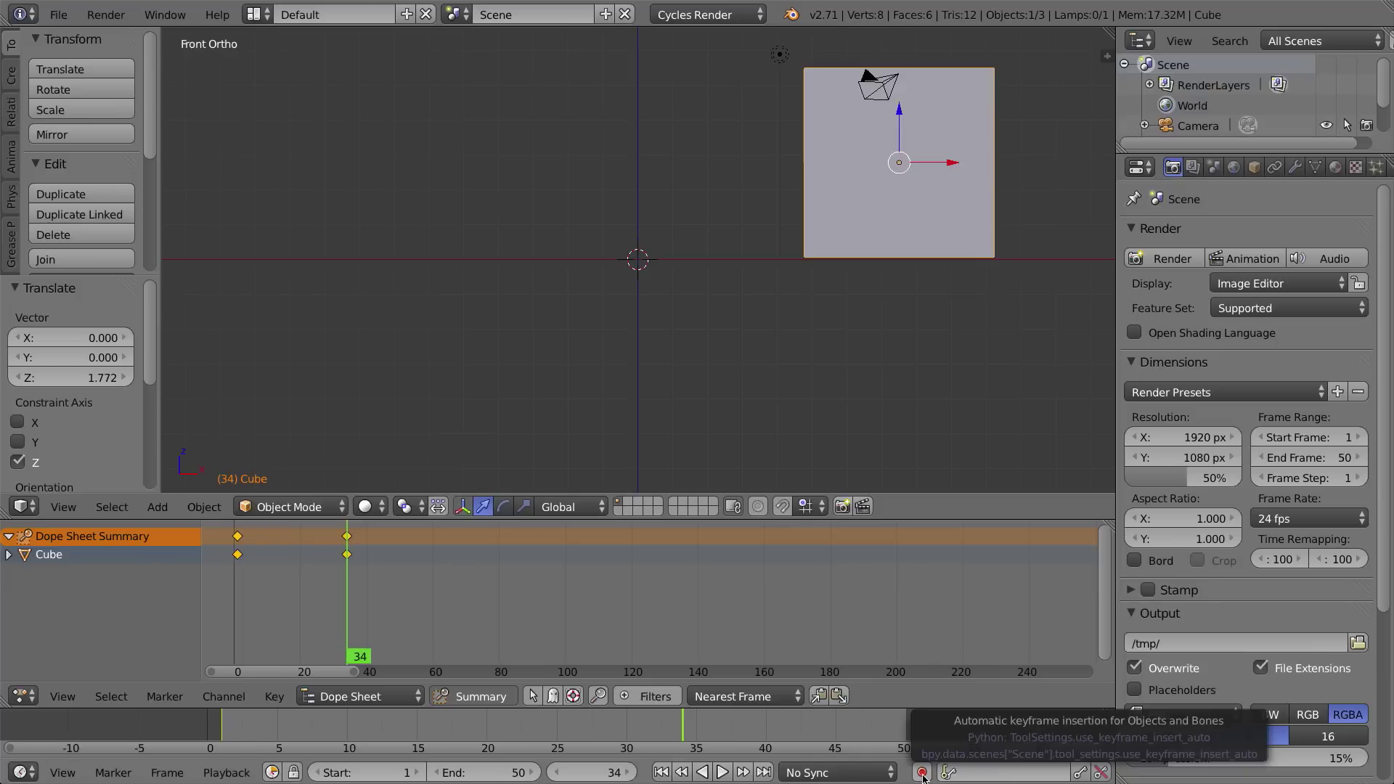
# Return to frame 1, scale the cube by about 0.093, and lower it about 0.75 units along Z
pyautogui.moveTo(380, 610); pyautogui.dragTo(240, 557)
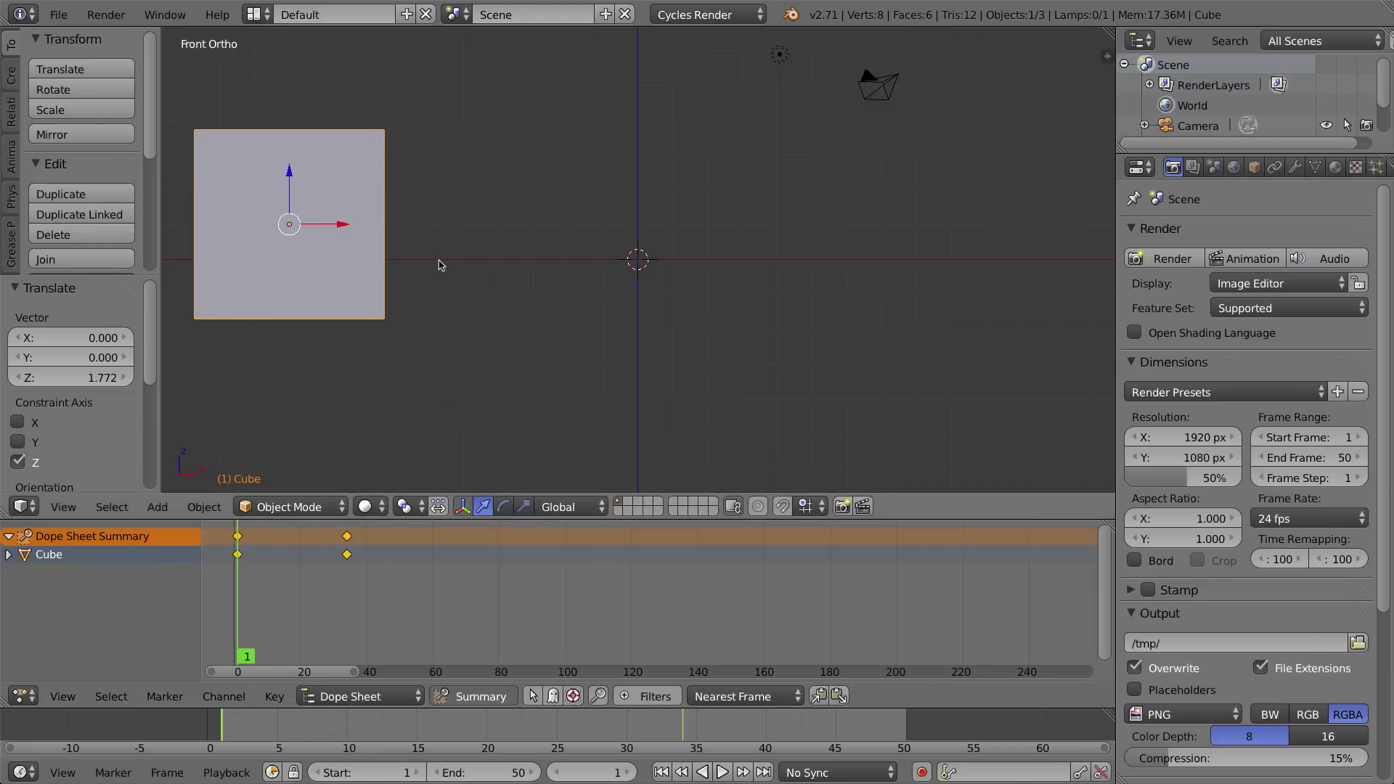
pyautogui.press('s')
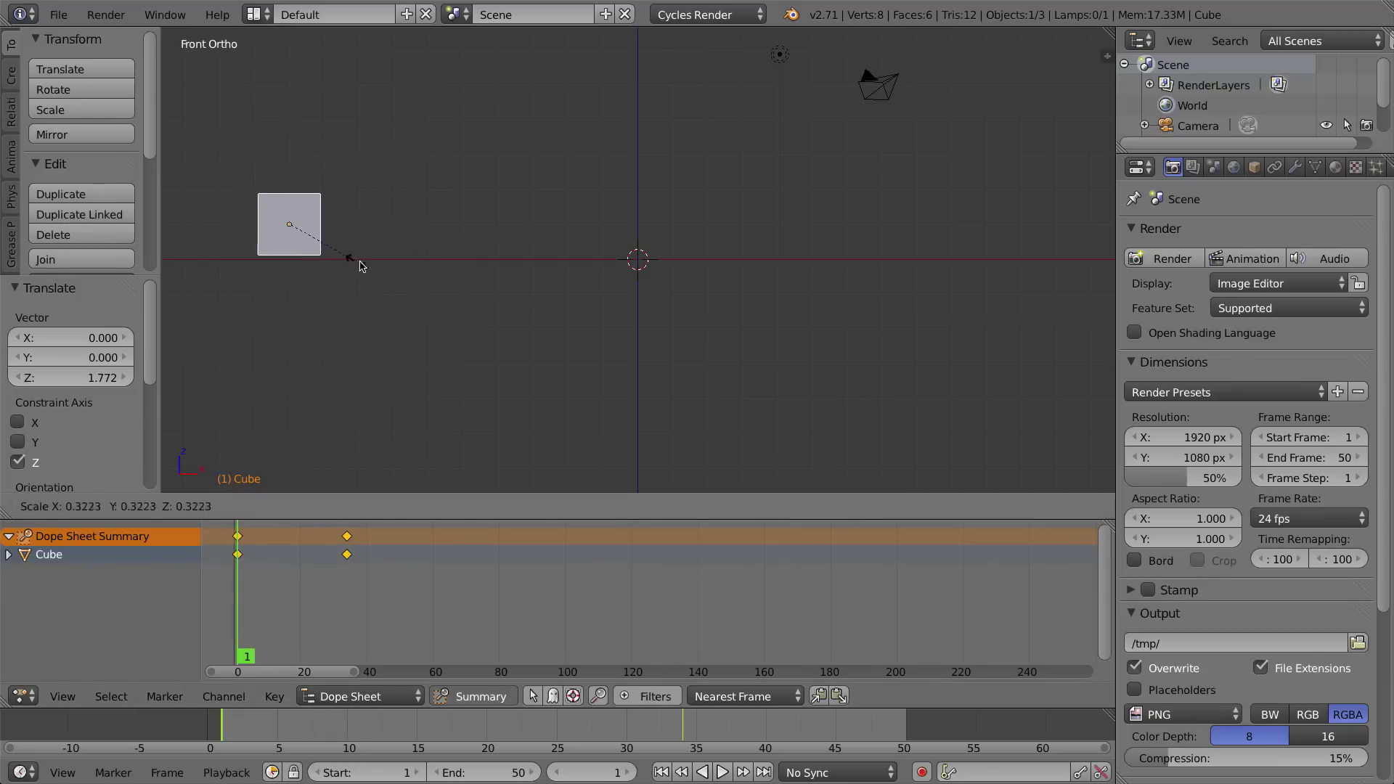
pyautogui.click(306, 240)
pyautogui.press('g')
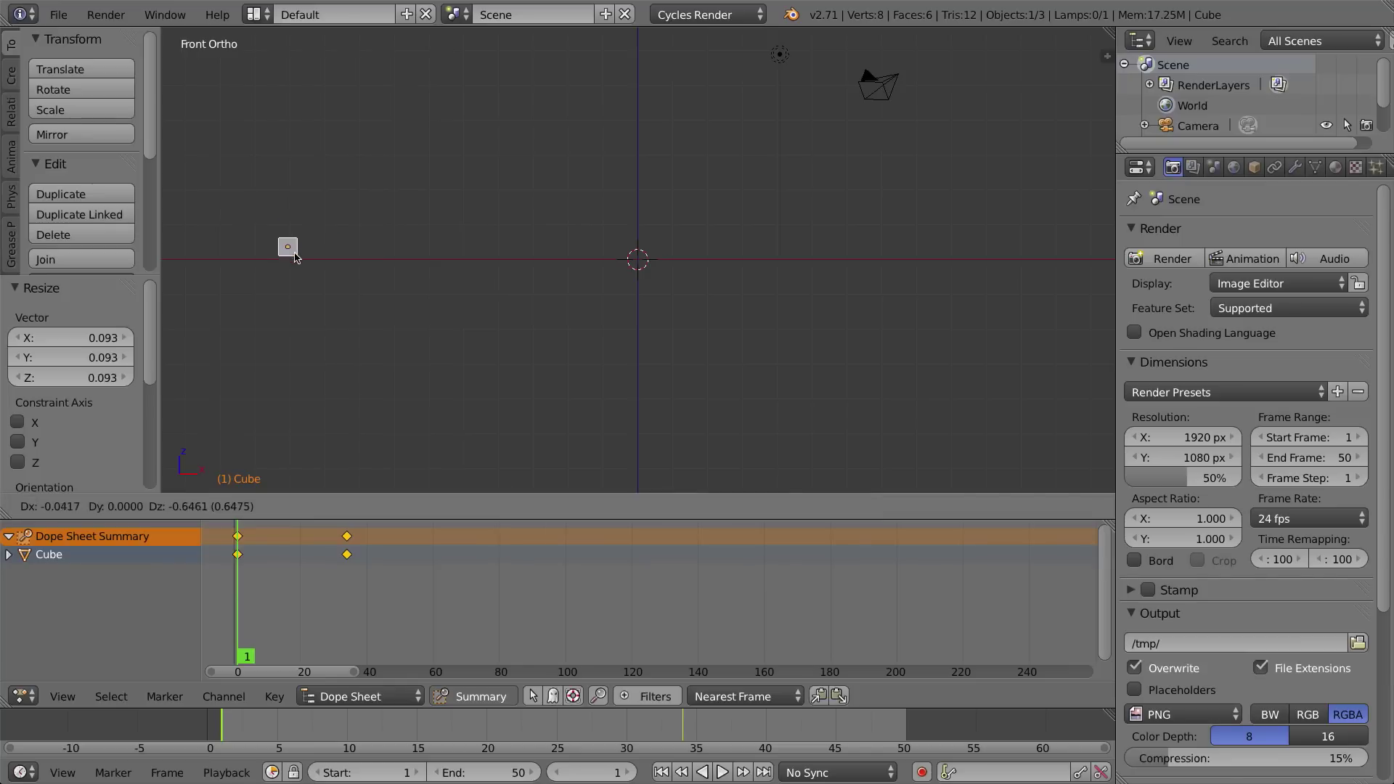
pyautogui.click(376, 176)
# Insert a LocRotScale keyframe for the small cube at frame 1
pyautogui.press('i')
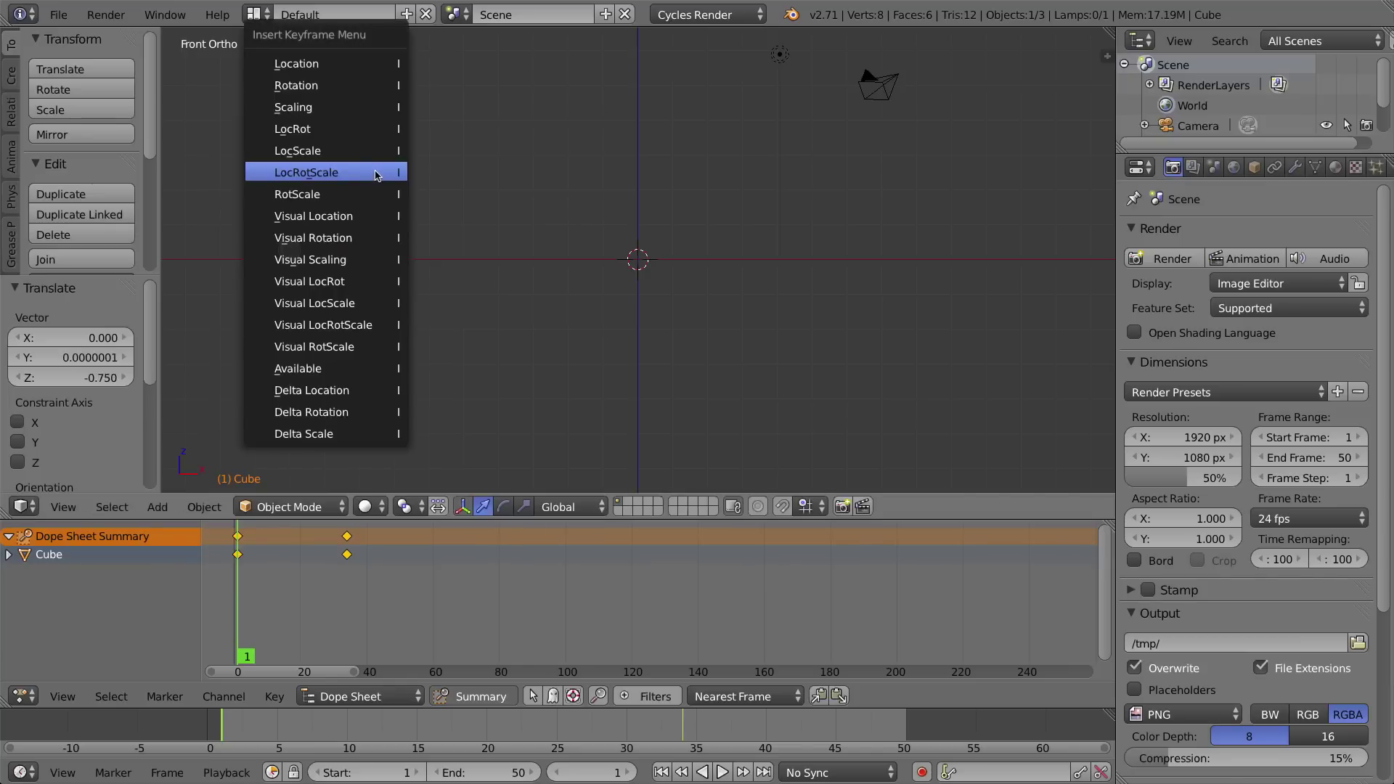
pyautogui.click(293, 179)
pyautogui.moveTo(254, 573)
pyautogui.mouseDown()
pyautogui.moveTo(351, 571)
pyautogui.moveTo(237, 552)
pyautogui.mouseUp()
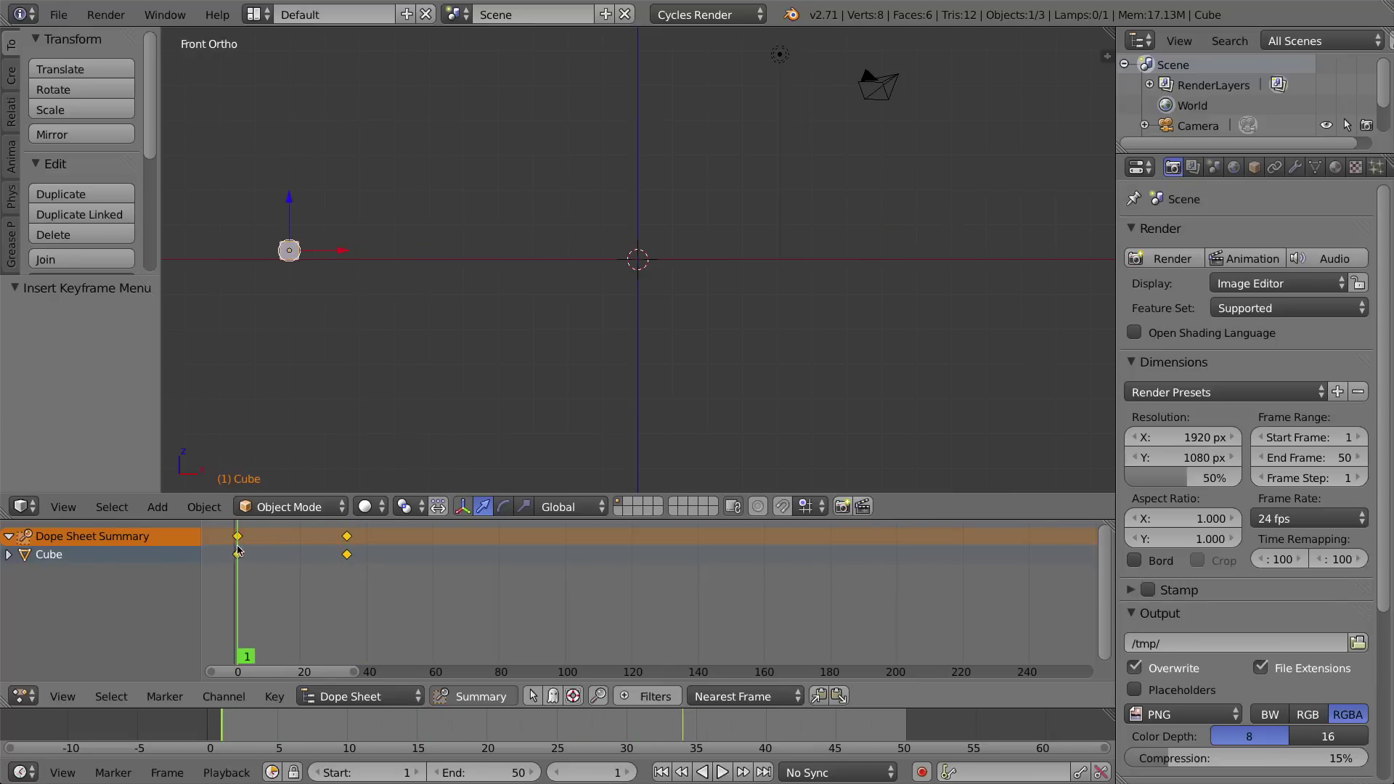
# At frame 34, scale the cube up by about 11.99 and insert a LocRotScale keyframe
pyautogui.moveTo(335, 556)
pyautogui.mouseDown()
pyautogui.moveTo(359, 562)
pyautogui.moveTo(349, 567)
pyautogui.mouseUp()
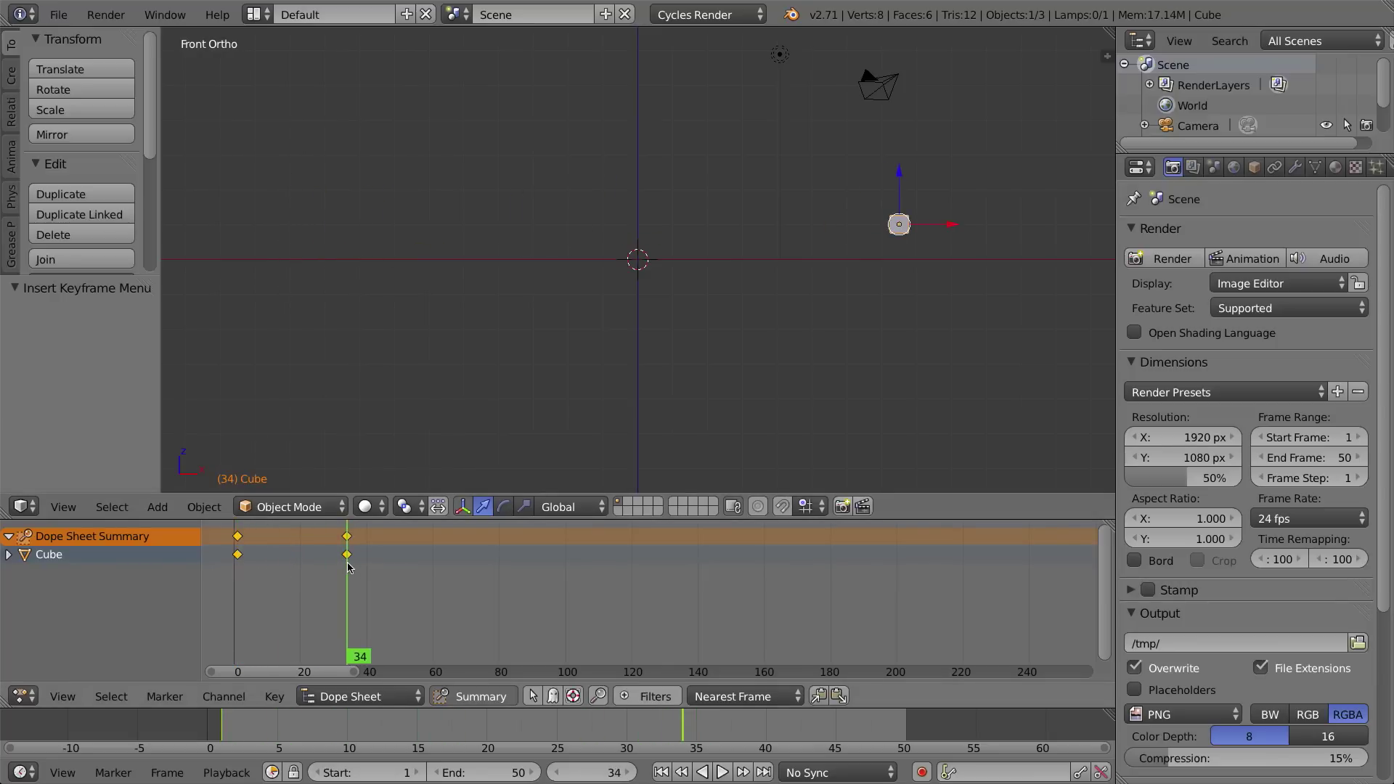
pyautogui.press('s')
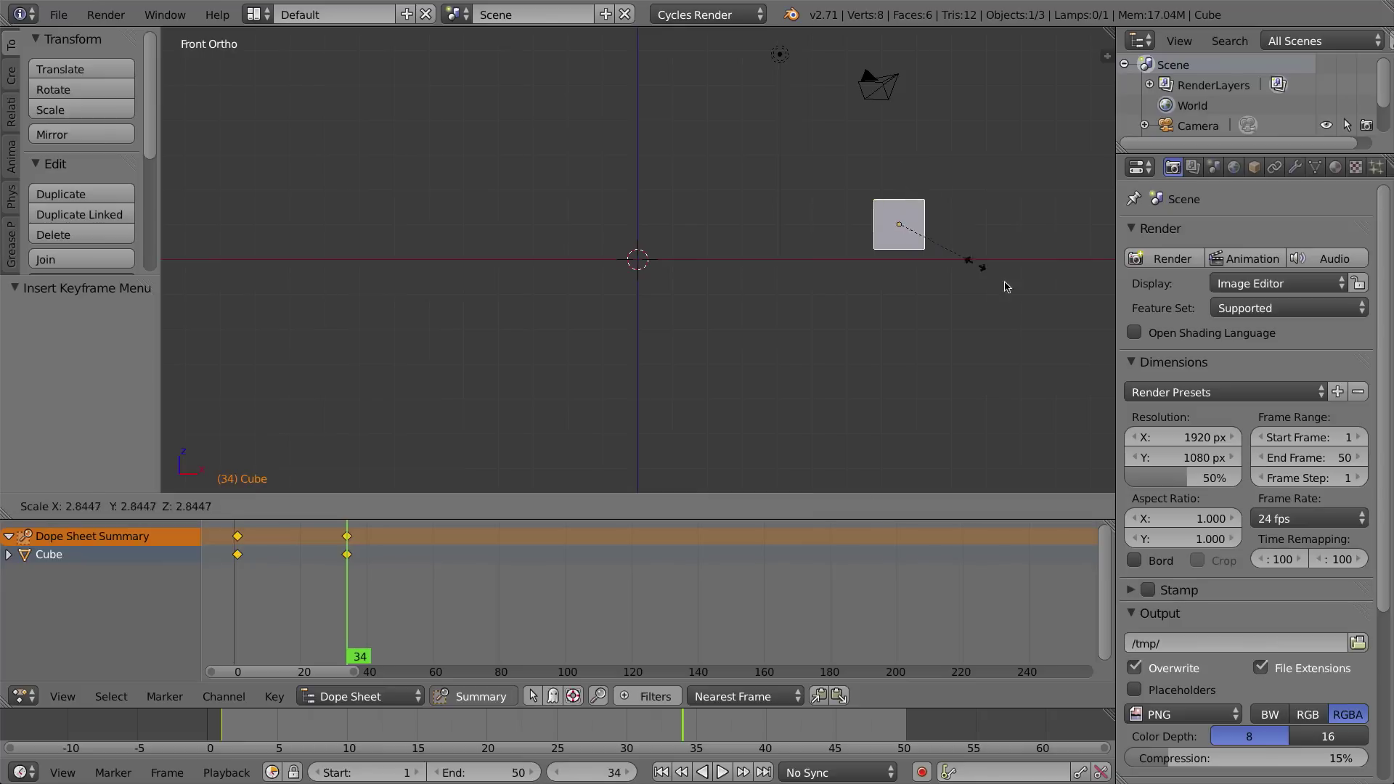
pyautogui.click(311, 341)
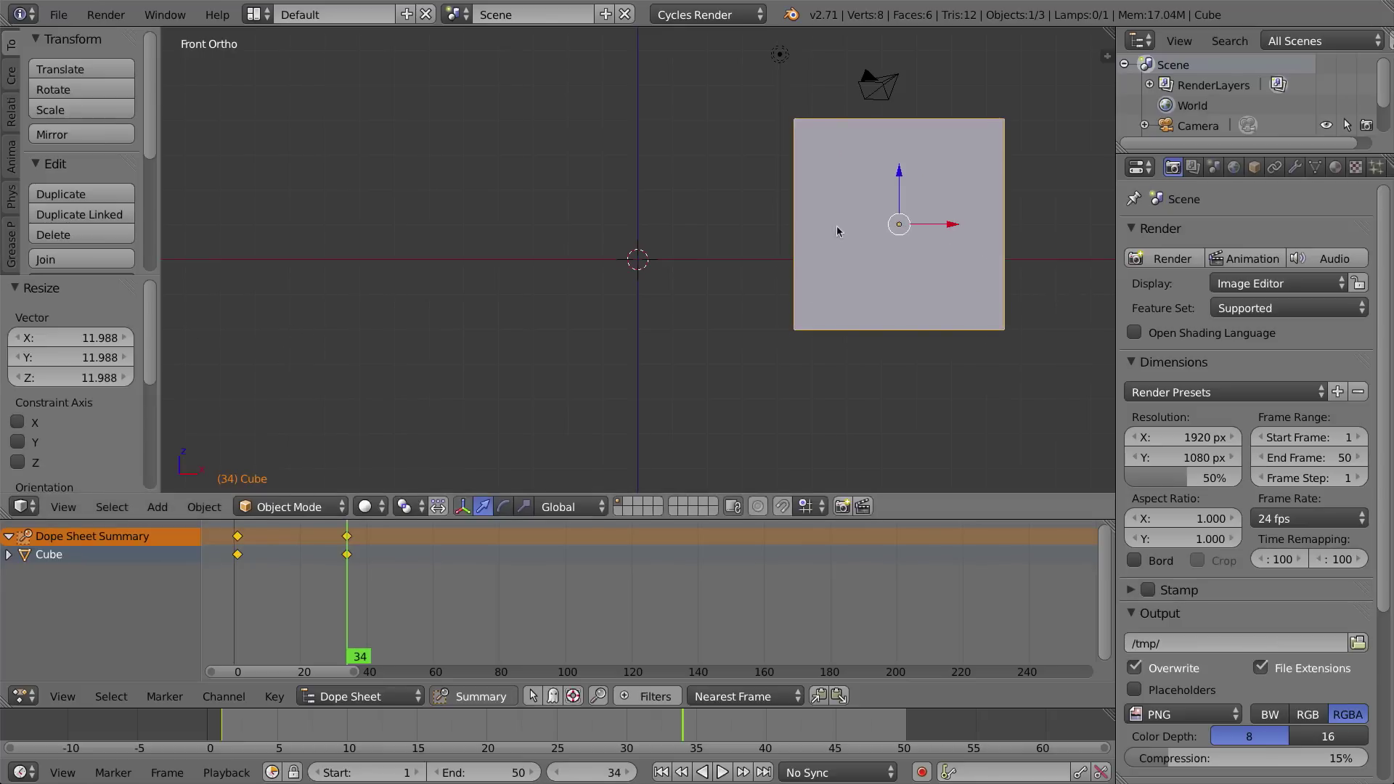
pyautogui.press('i')
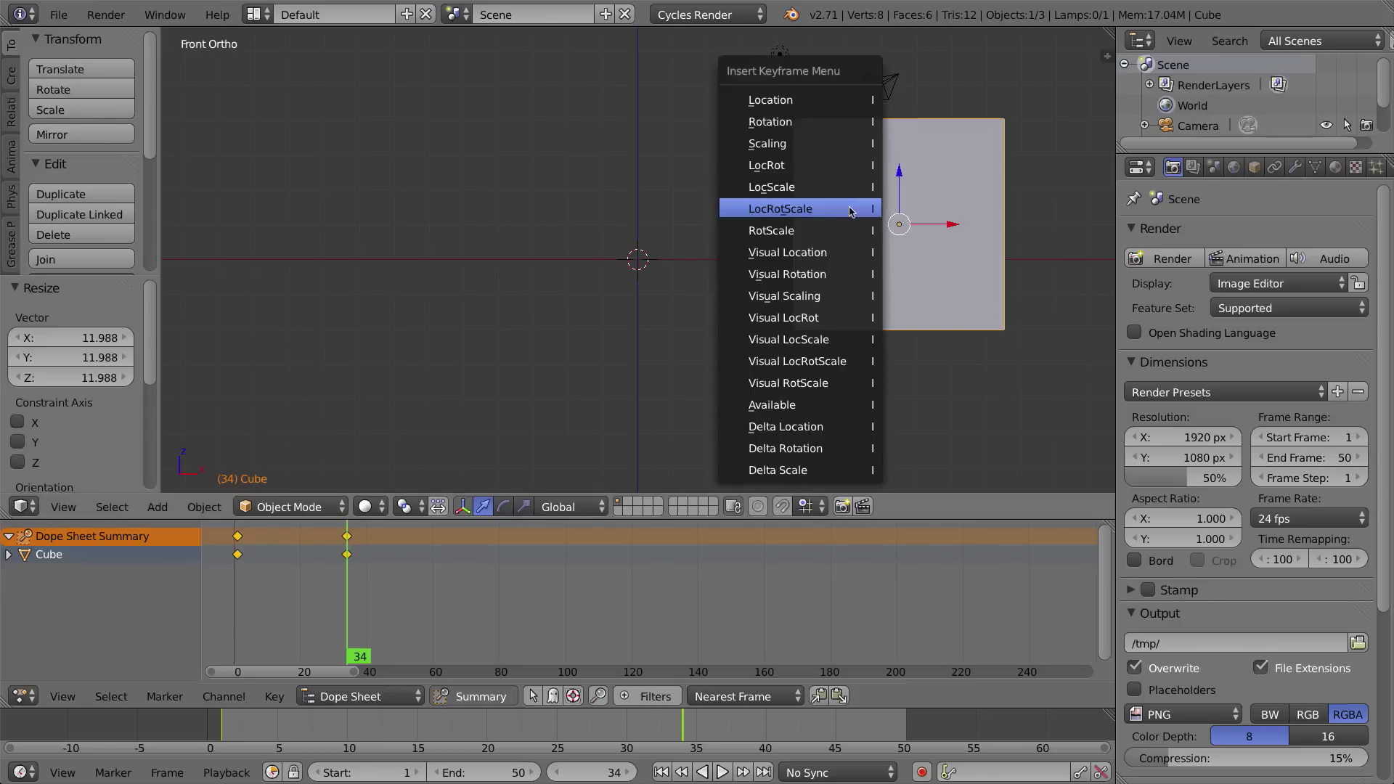
pyautogui.click(799, 210)
# Raise the cube along Z until its base sits on the red X axis line, and keyframe it again at frame 34
pyautogui.moveTo(904, 175); pyautogui.dragTo(903, 105)
pyautogui.press('i')
pyautogui.click(953, 203)
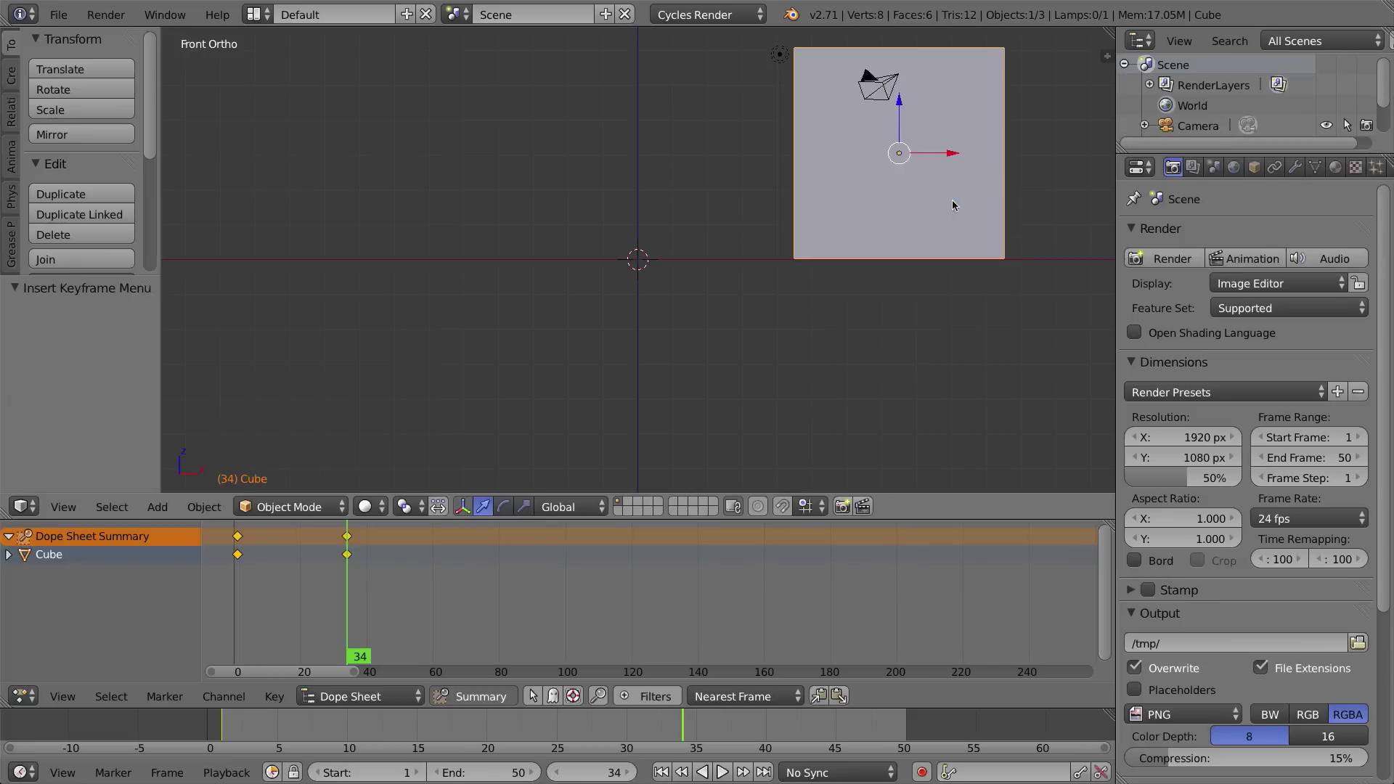
# Go to frame 18 and raise the cube about 4.42 units along Z
pyautogui.moveTo(356, 557); pyautogui.dragTo(302, 560)
pyautogui.keyDown('shift'); pyautogui.moveTo(661, 130); pyautogui.dragTo(669, 218, button='middle'); pyautogui.keyUp('shift')
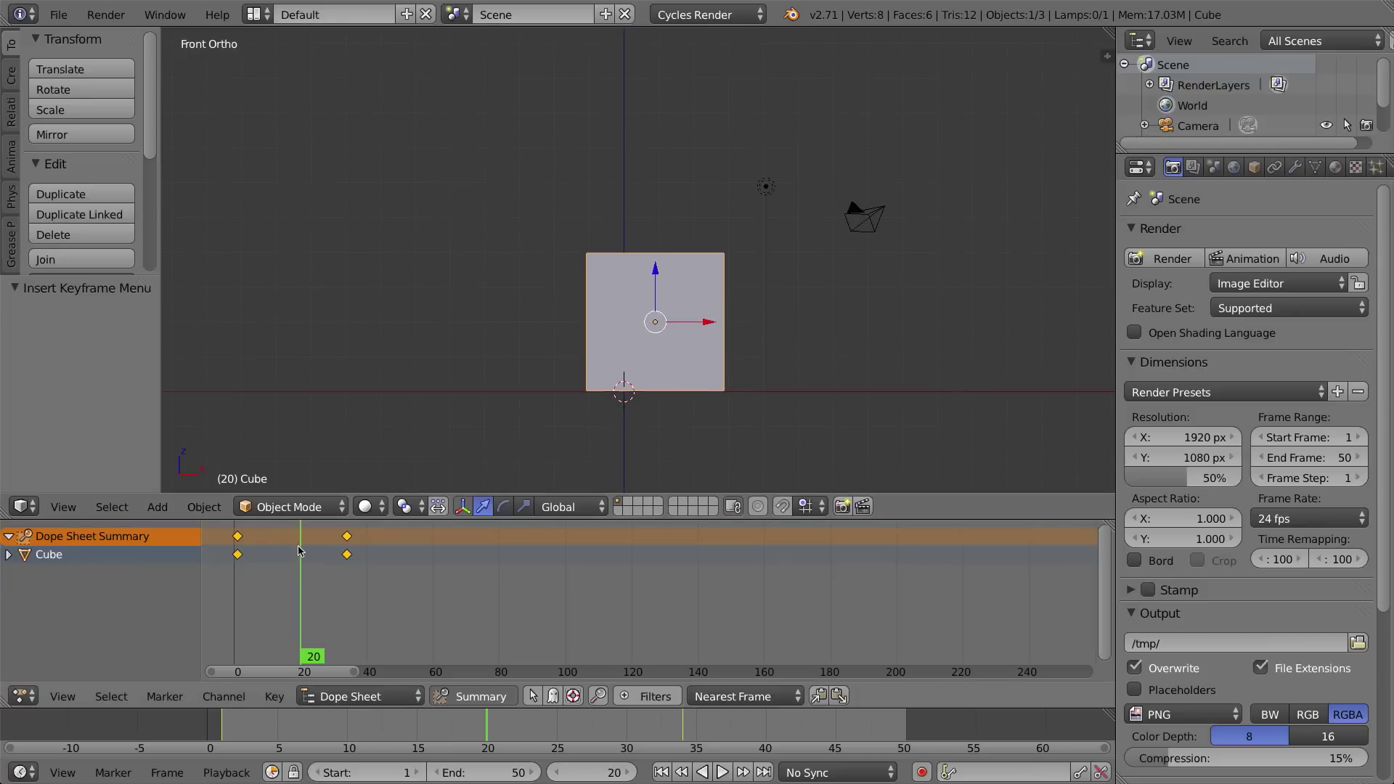
pyautogui.moveTo(299, 551); pyautogui.dragTo(293, 555)
pyautogui.moveTo(588, 283); pyautogui.dragTo(632, 109)
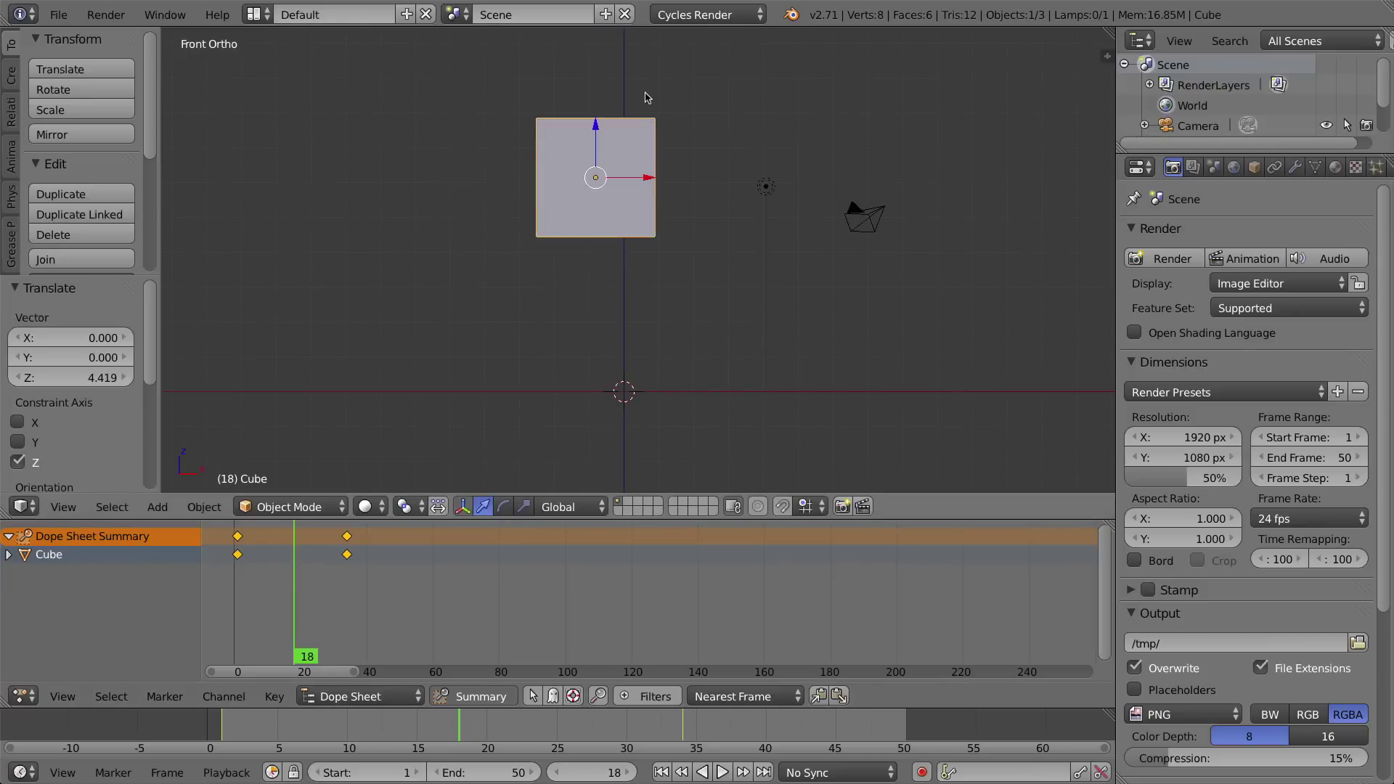
# Rotate the cube about 360.19° in the front view and insert a LocRotScale keyframe at frame 18
pyautogui.press('r')
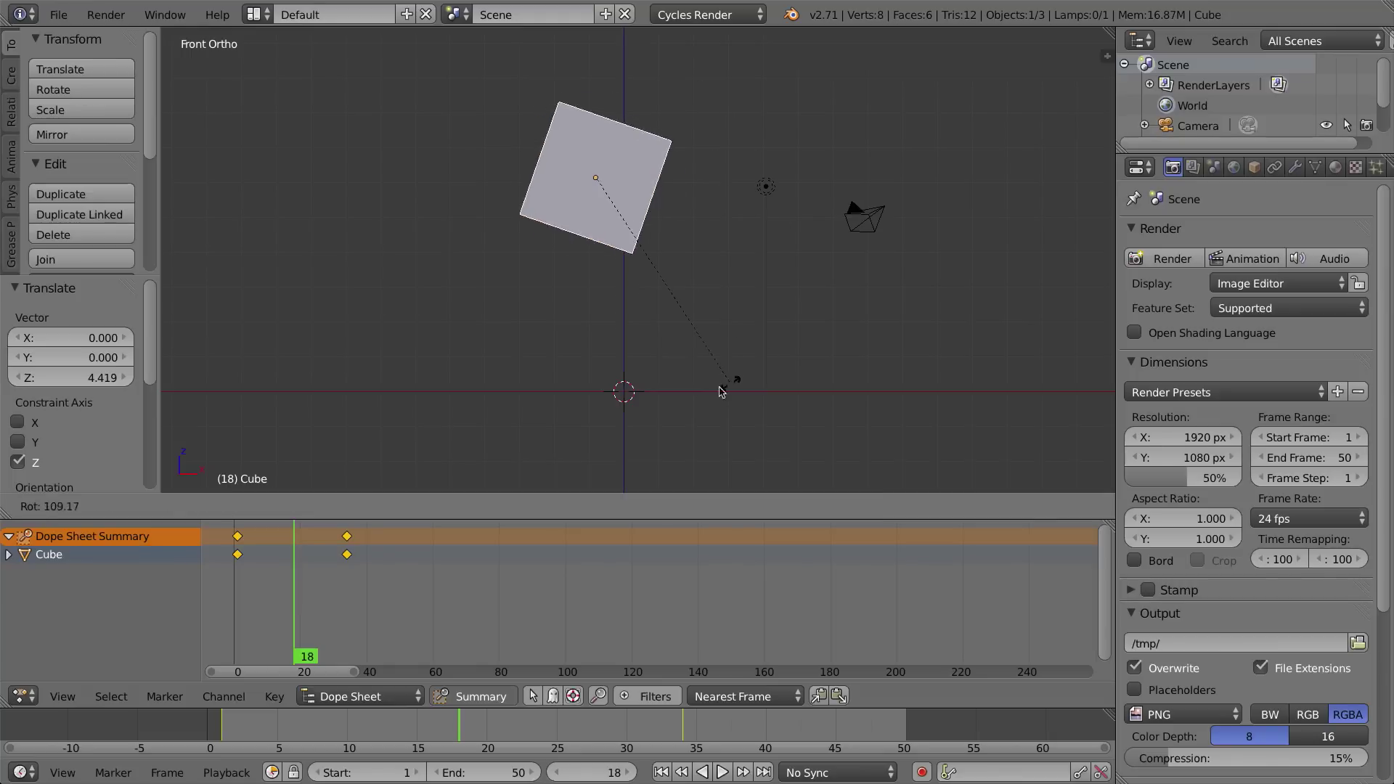
pyautogui.click(662, 81)
pyautogui.press('i')
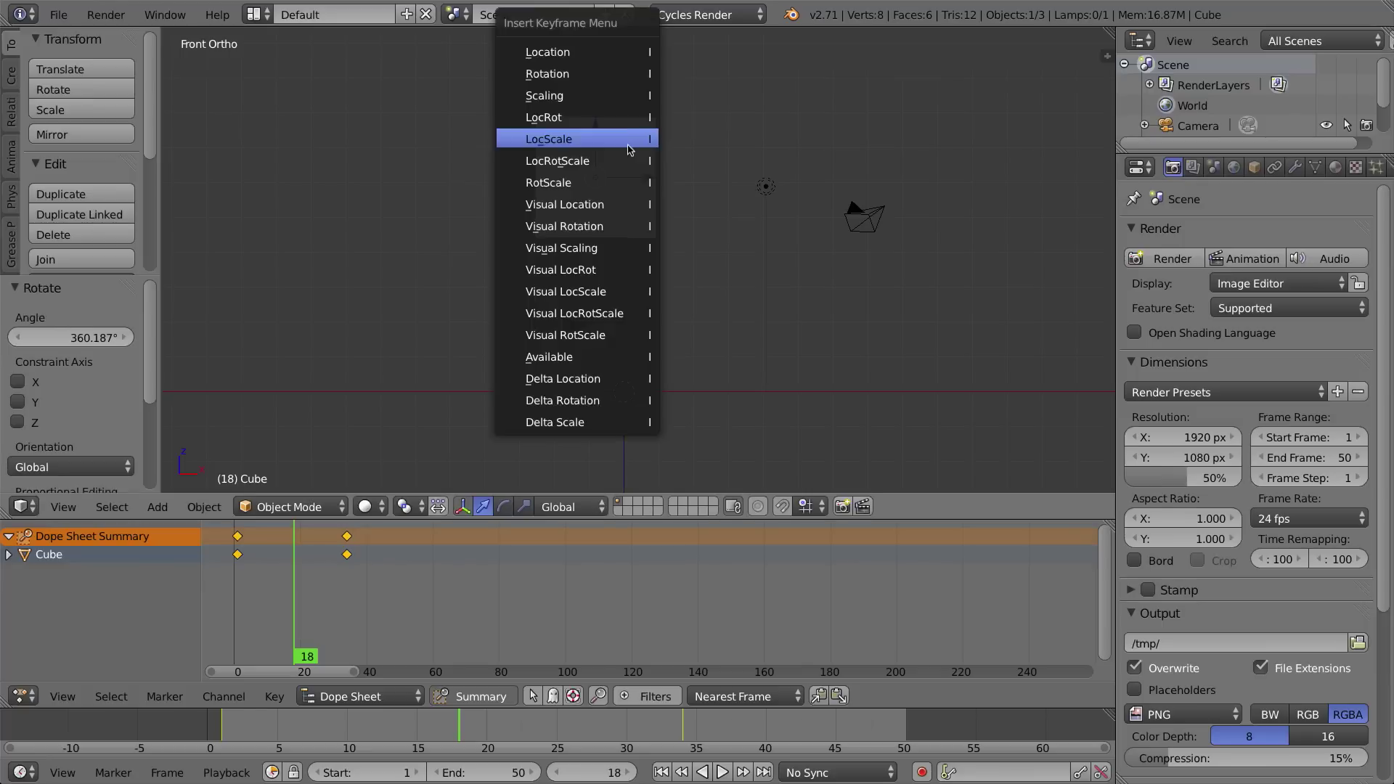
pyautogui.click(541, 163)
# Scrub through the frames up to frame 34 to examine how the cube moves and rotates between its keyframes
pyautogui.press('Left')
pyautogui.moveTo(282, 571); pyautogui.dragTo(347, 559)
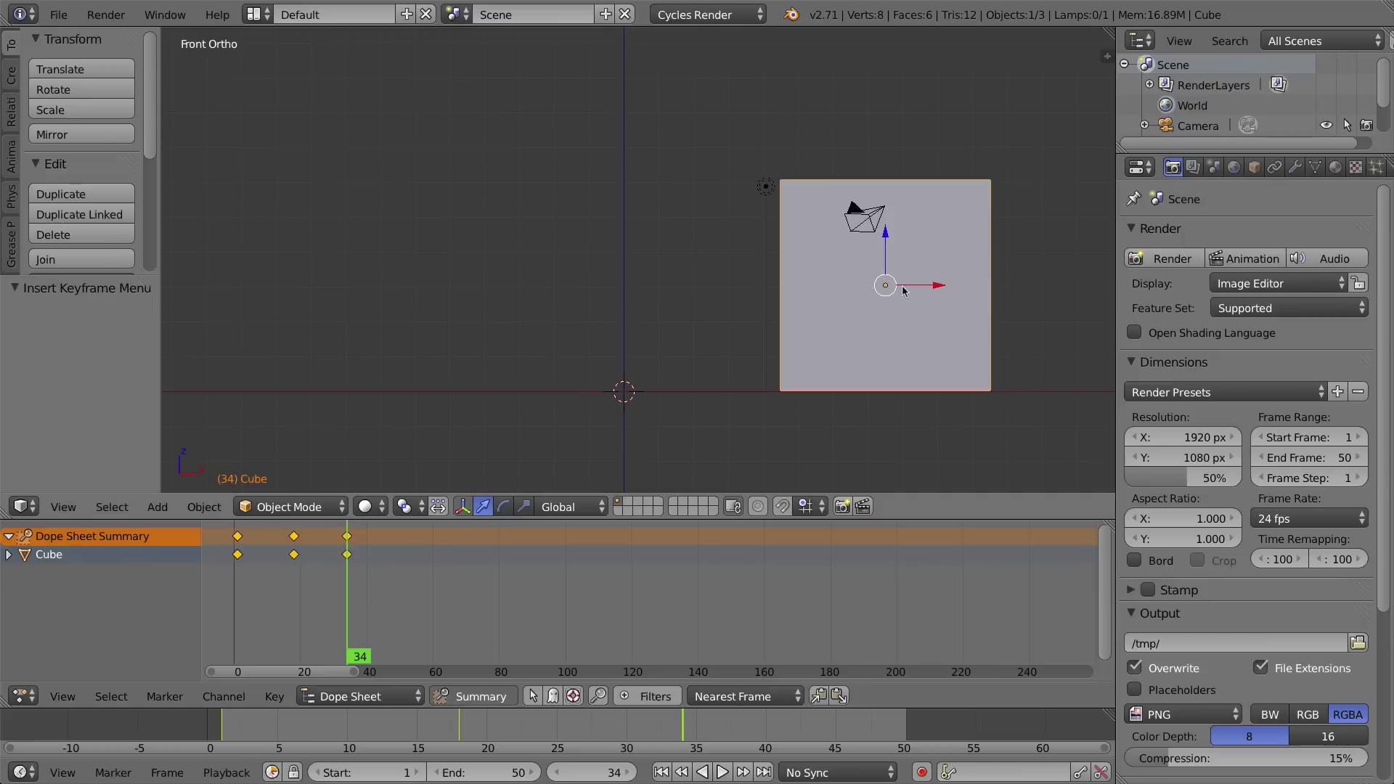
pyautogui.moveTo(331, 559)
pyautogui.mouseDown()
pyautogui.moveTo(250, 557)
pyautogui.moveTo(351, 553)
pyautogui.moveTo(306, 554)
pyautogui.moveTo(334, 553)
pyautogui.mouseUp()
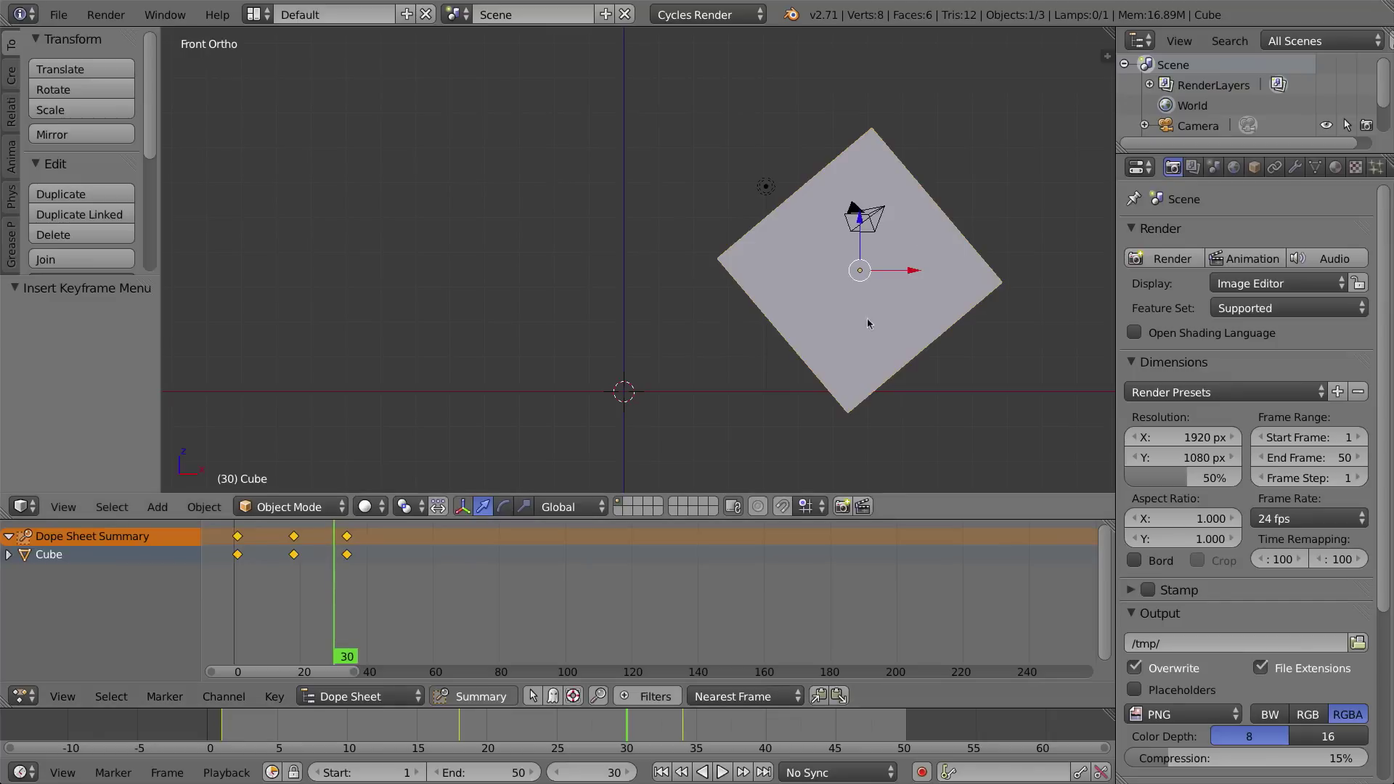
pyautogui.press('Right')
pyautogui.press('Right')
pyautogui.press('Right')
pyautogui.press('Right')
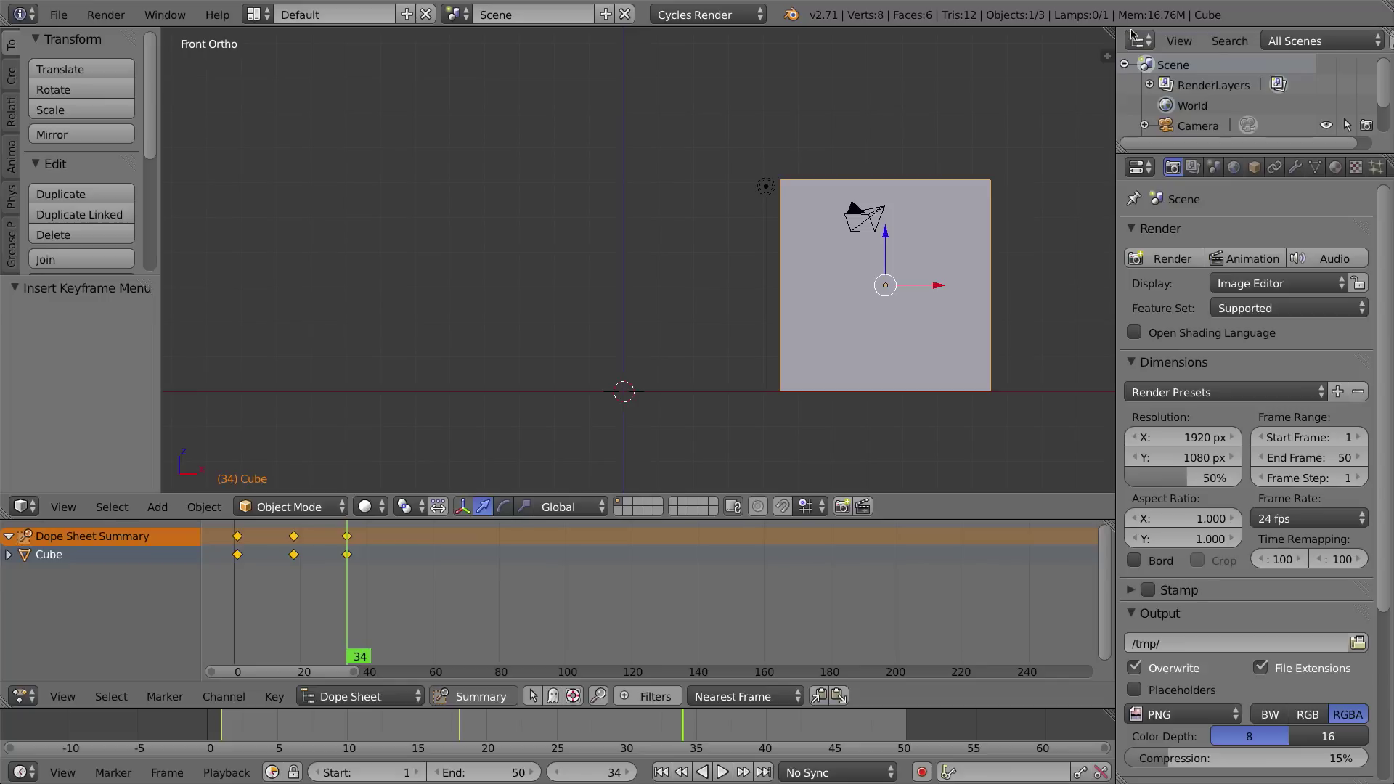
# Show the cube's transform properties beside the 3D view, with its location, rotation and scale values in sight
pyautogui.moveTo(1104, 54); pyautogui.dragTo(959, 145)
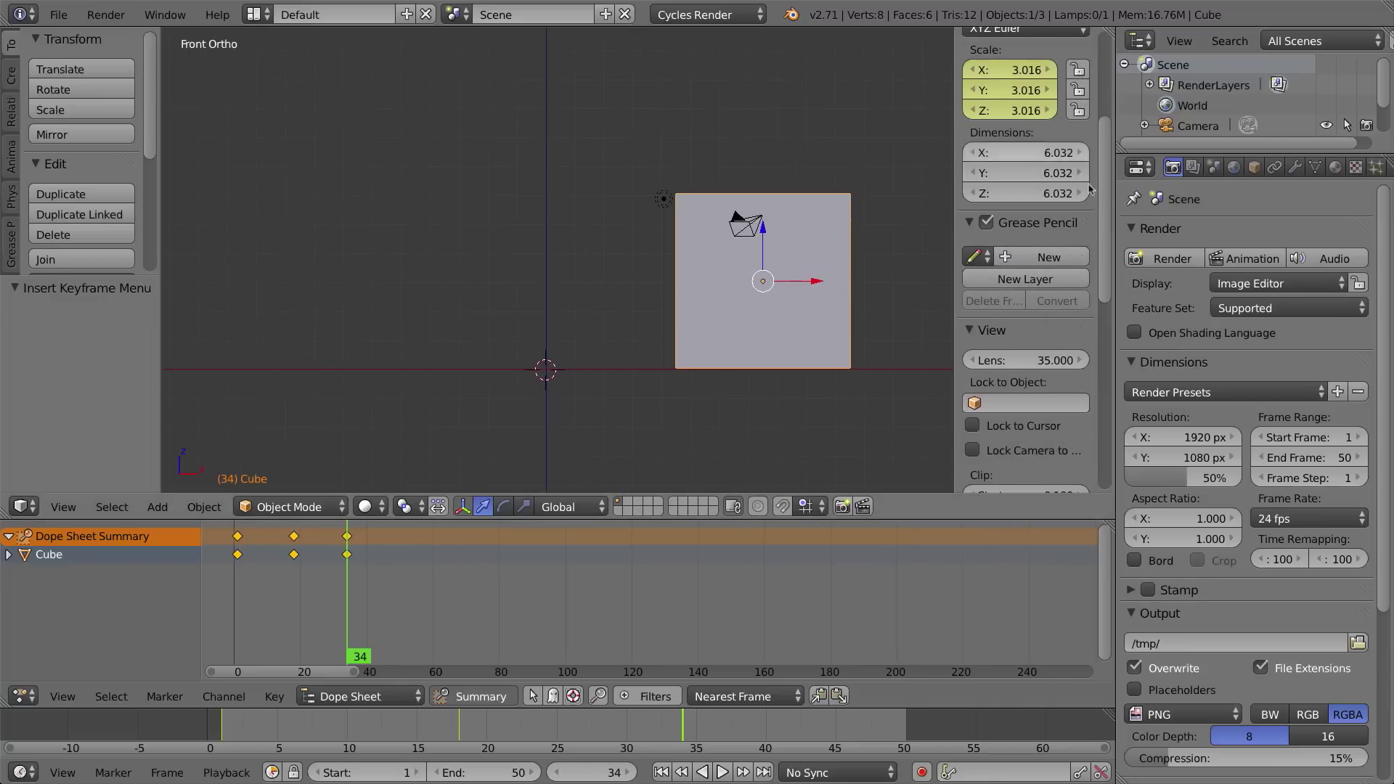
pyautogui.scroll(6, 1096, 87)
pyautogui.click(966, 39)
pyautogui.click(960, 42)
pyautogui.press('n')
pyautogui.press('n')
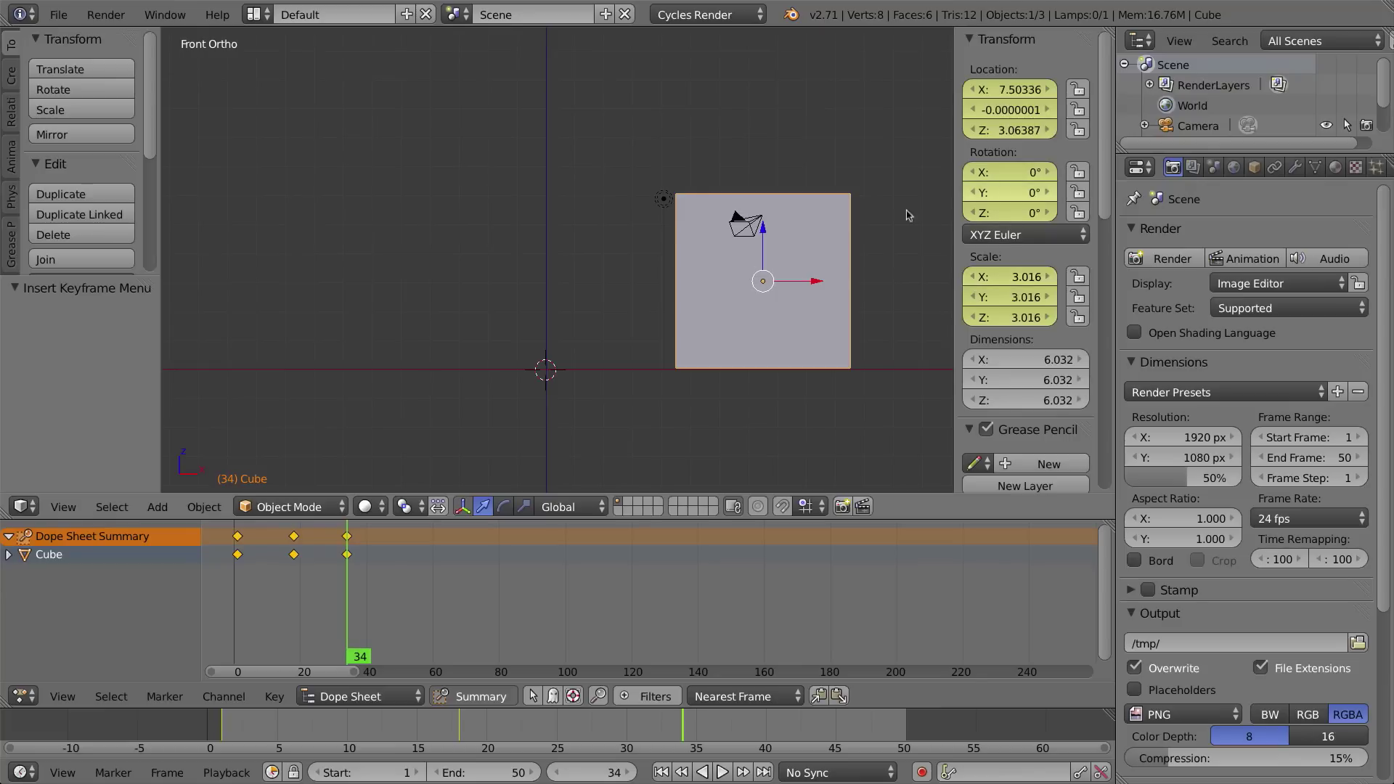
# Compare the cube's rotation at frames 18 and 34, set its Y rotation to 2*360 degrees at frame 34, and insert a keyframe
pyautogui.moveTo(359, 573); pyautogui.dragTo(294, 577)
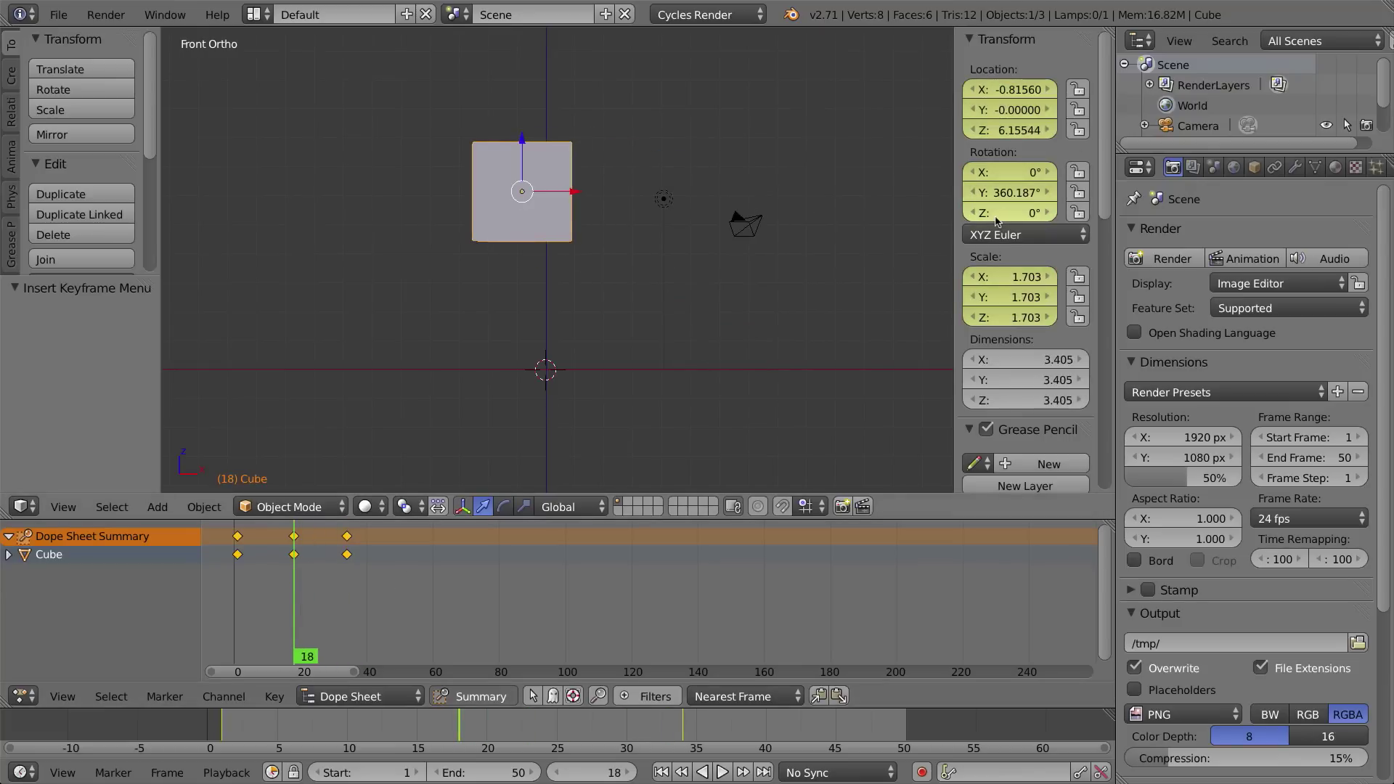
pyautogui.moveTo(295, 561); pyautogui.dragTo(347, 565)
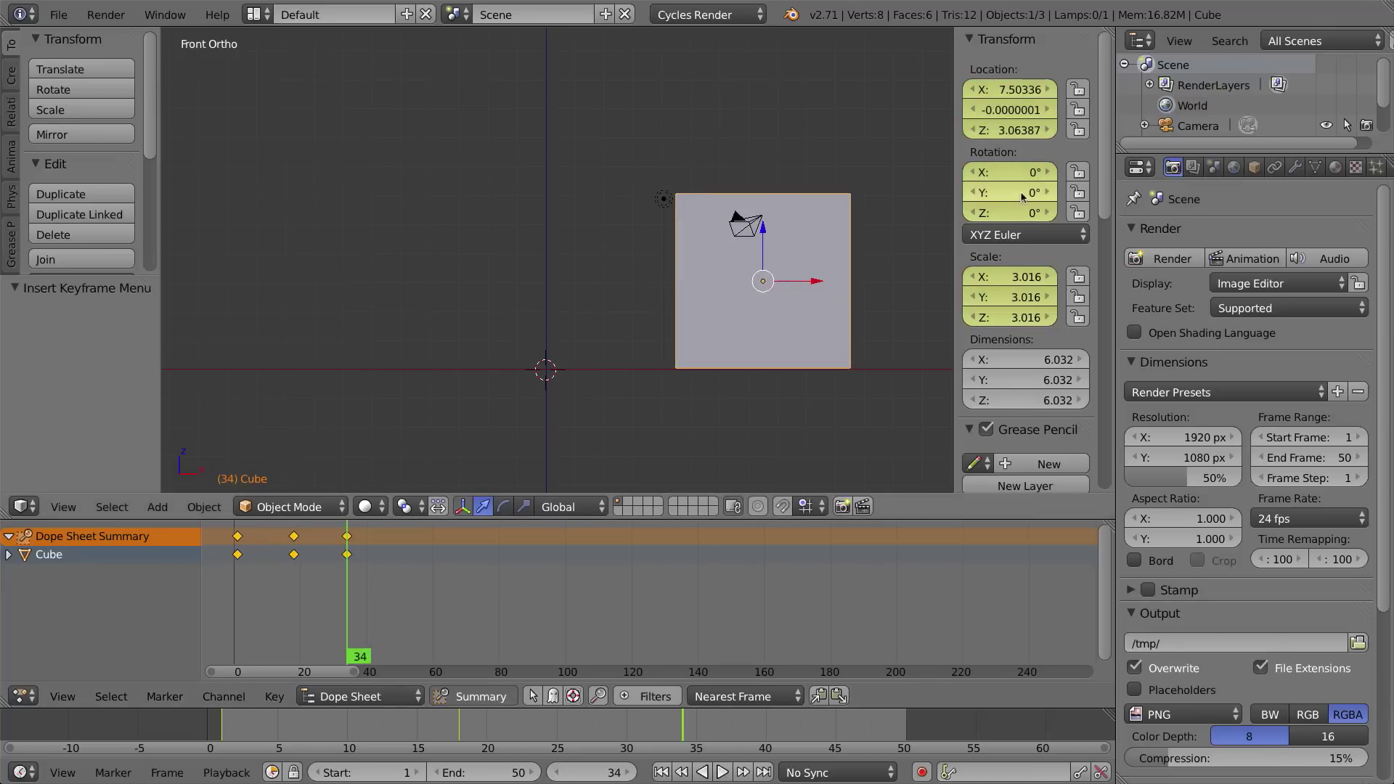
pyautogui.moveTo(770, 284); pyautogui.dragTo(789, 302, button='middle')
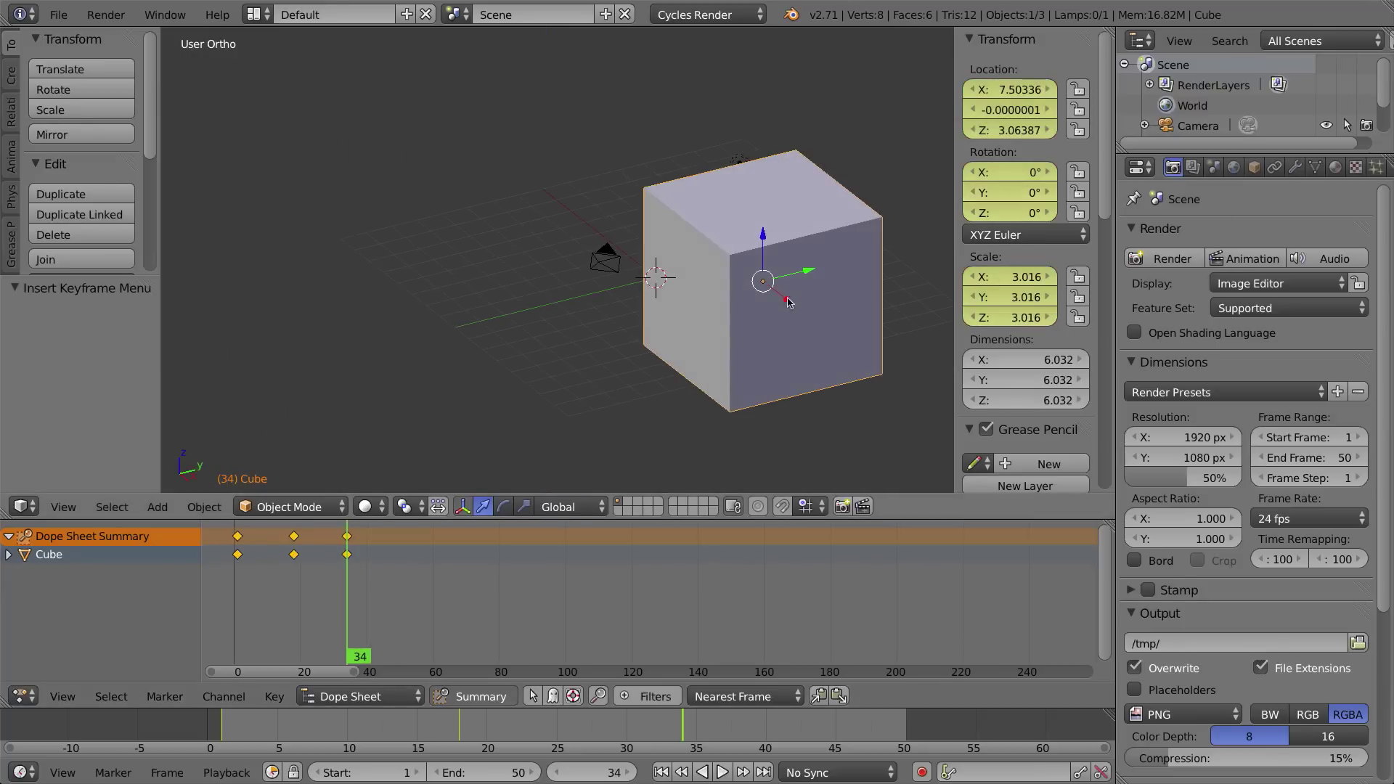
pyautogui.click(1018, 192)
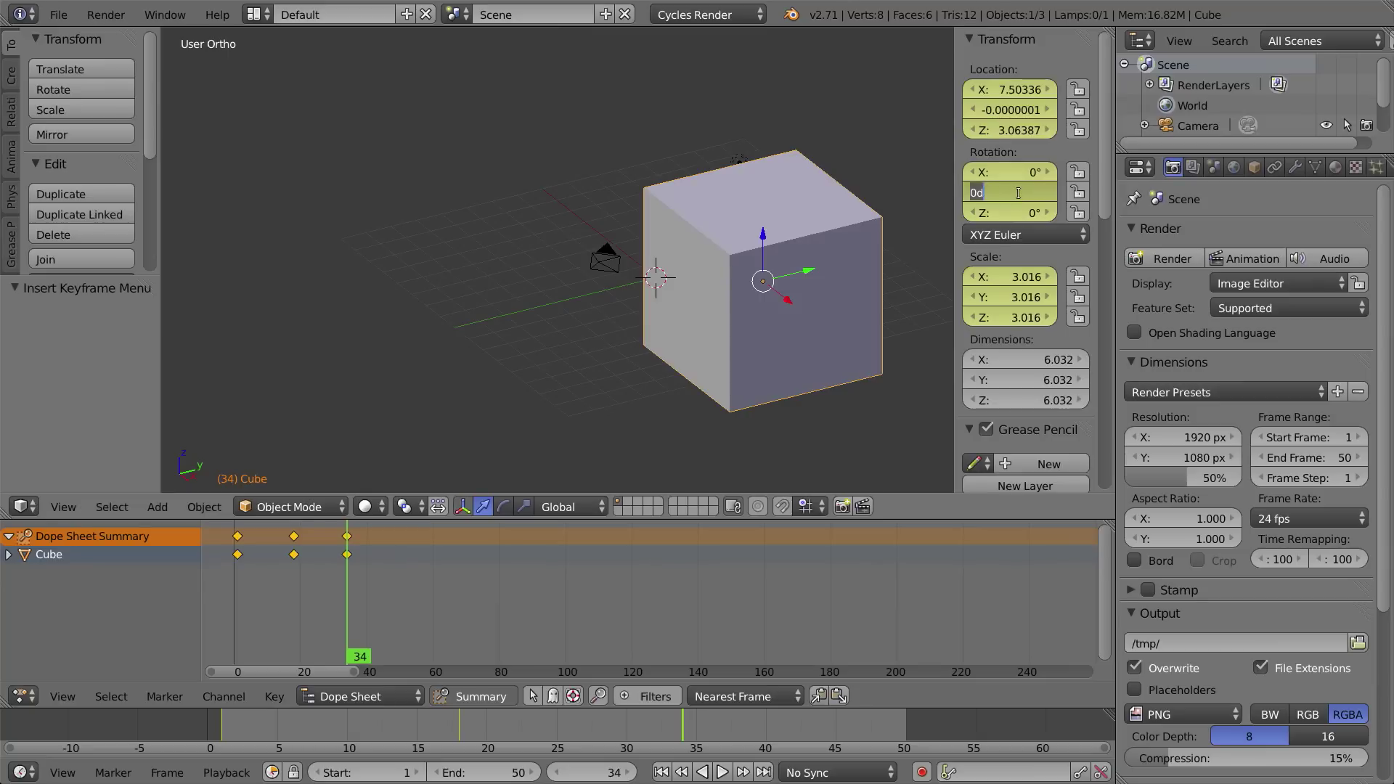
pyautogui.write('2')
pyautogui.write('*360')
pyautogui.press('Return')
pyautogui.moveTo(704, 338); pyautogui.dragTo(789, 333, button='middle')
pyautogui.press('KP_1')
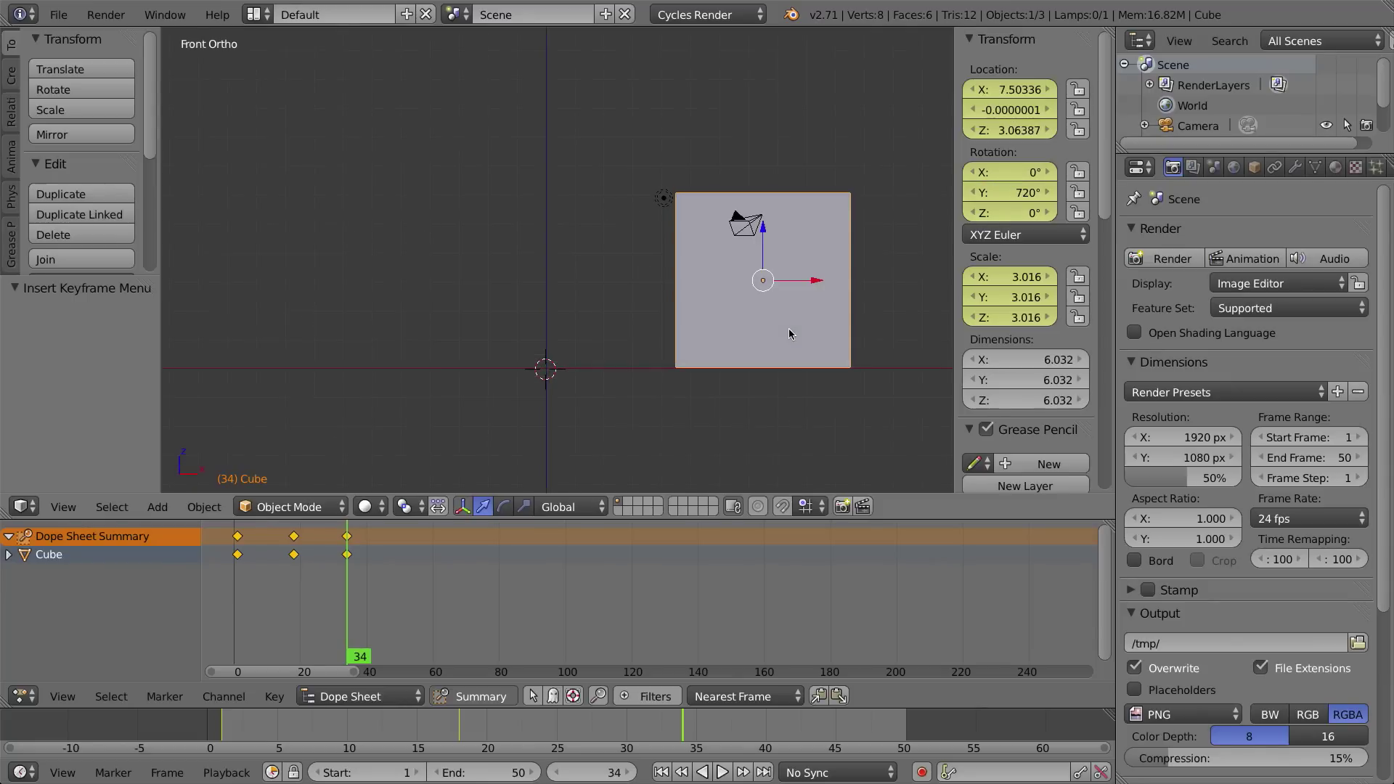
pyautogui.press('i')
pyautogui.click(835, 240)
# Play the animation from frame 1 to examine the cube's two full spins
pyautogui.moveTo(347, 600); pyautogui.dragTo(237, 602)
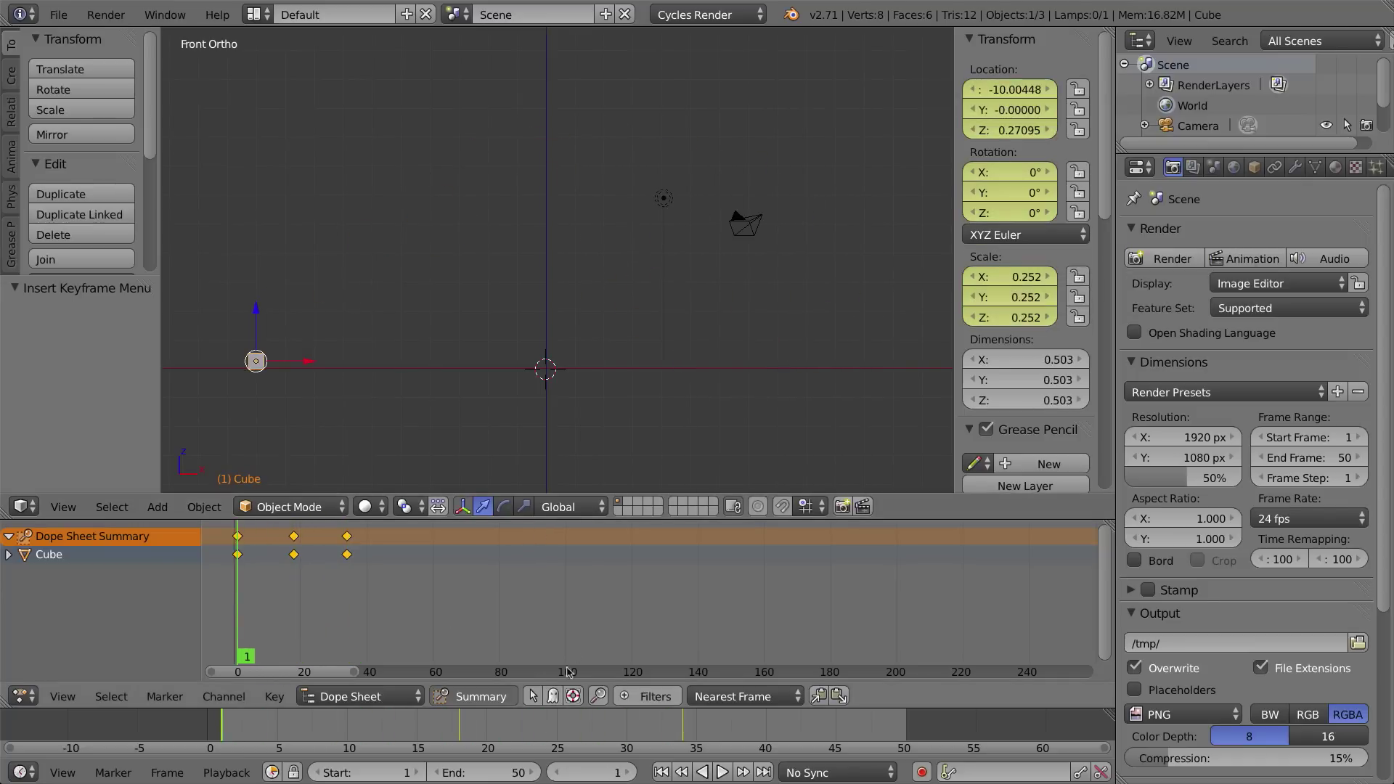
pyautogui.click(722, 773)
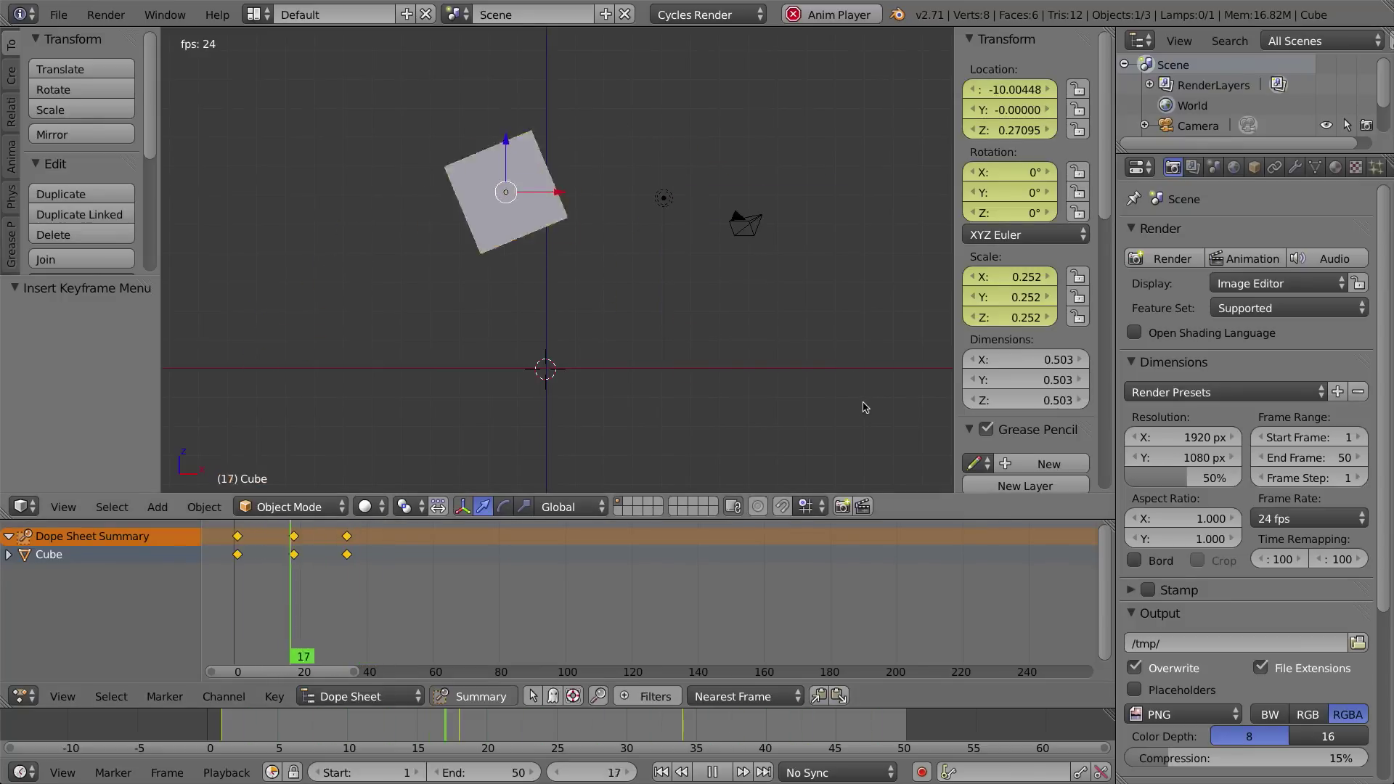
pyautogui.press('Escape')
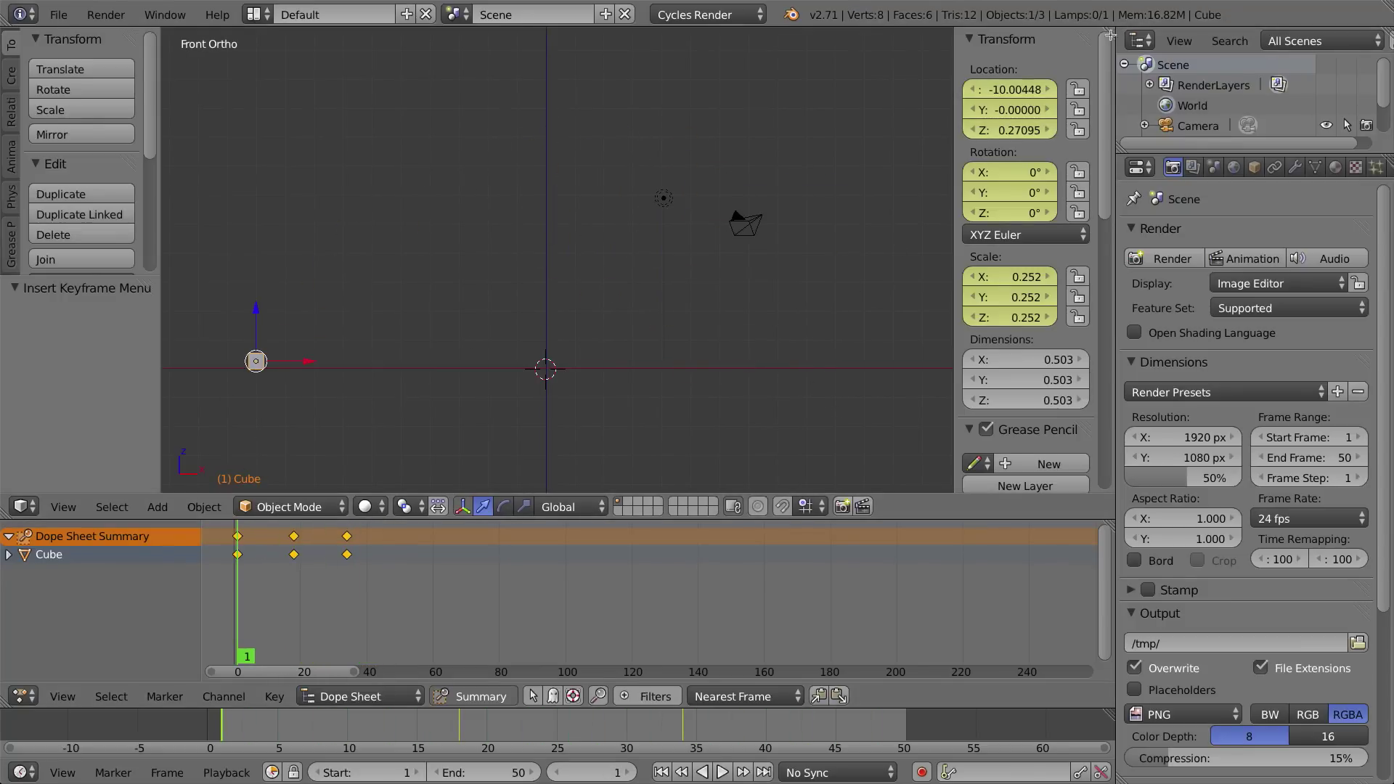
# Hide the transform properties, split the 3D view vertically, and make the new area a Graph Editor with its channel list collapsed
pyautogui.press('n')
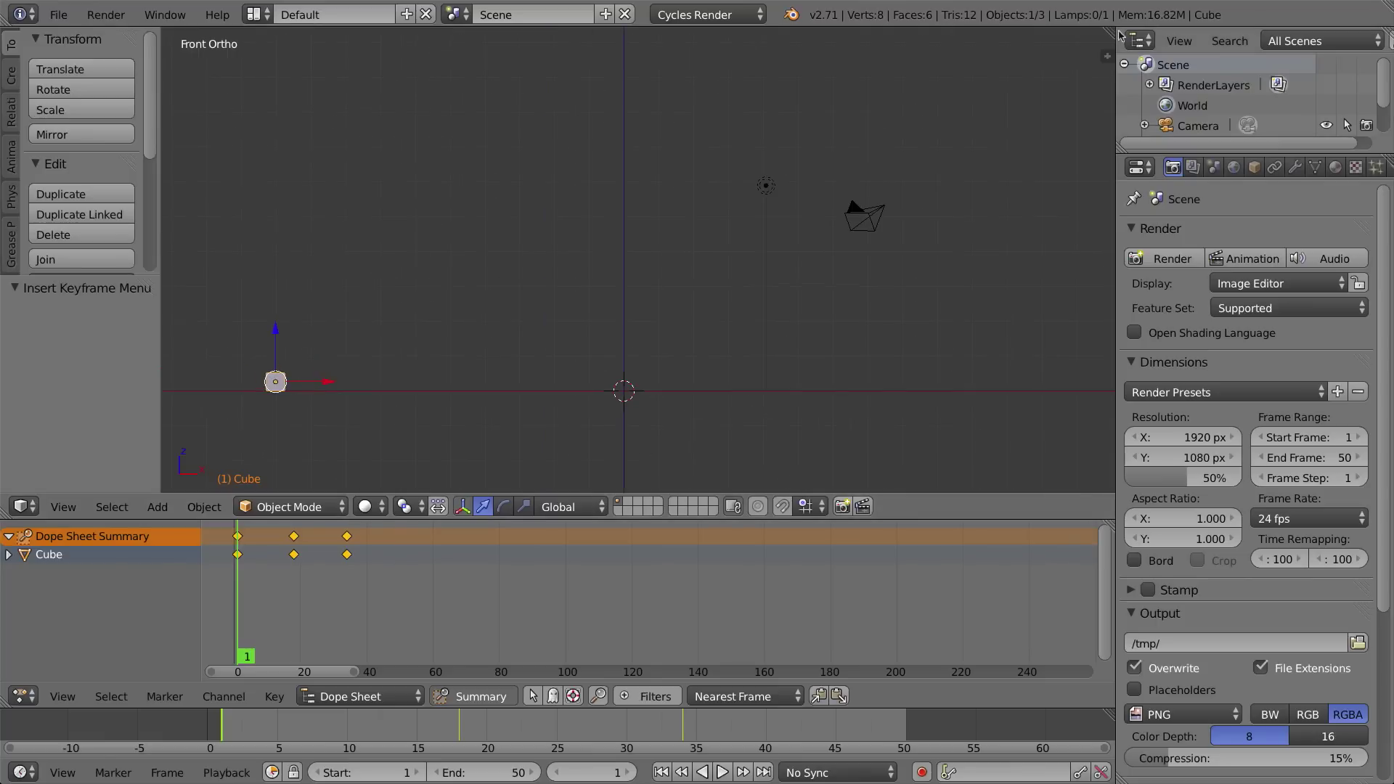
pyautogui.moveTo(1112, 30); pyautogui.dragTo(564, 204)
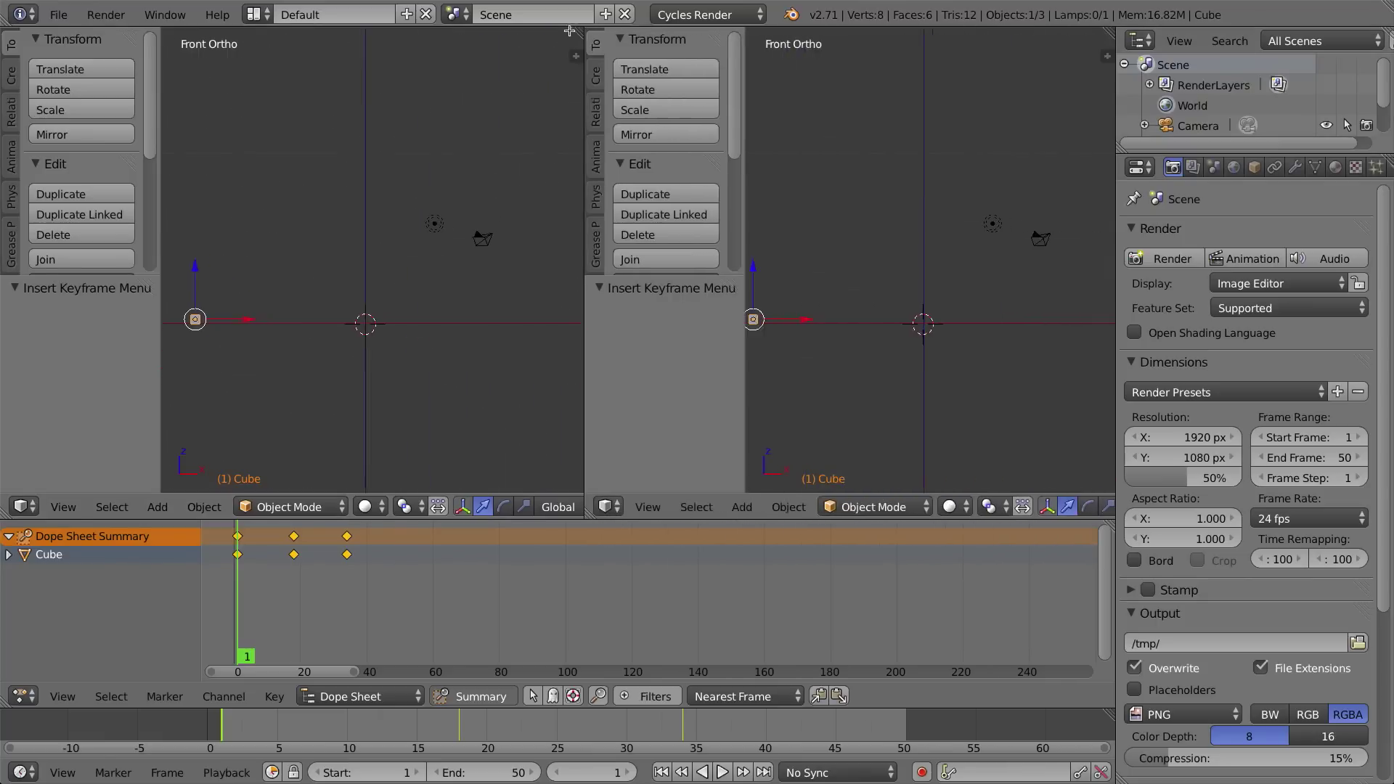
pyautogui.press('t')
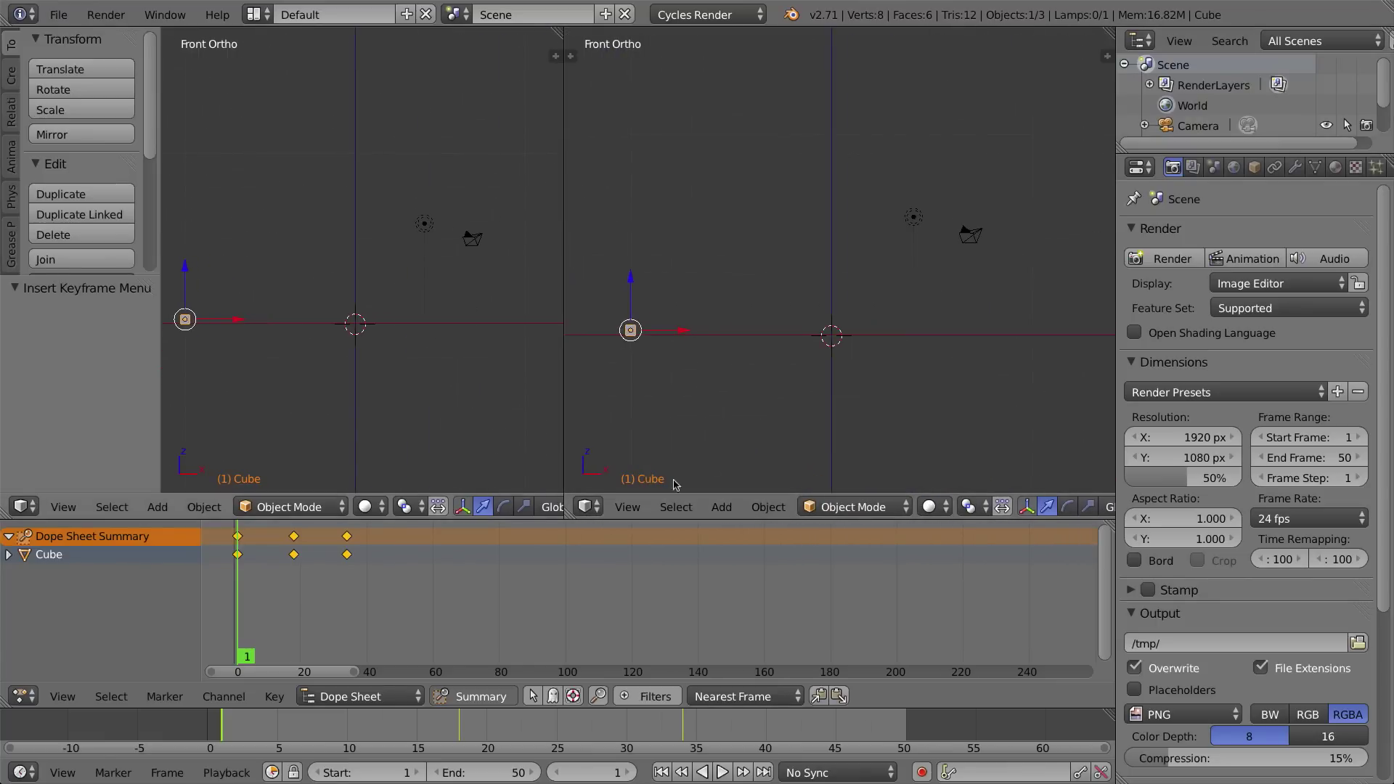
pyautogui.click(586, 507)
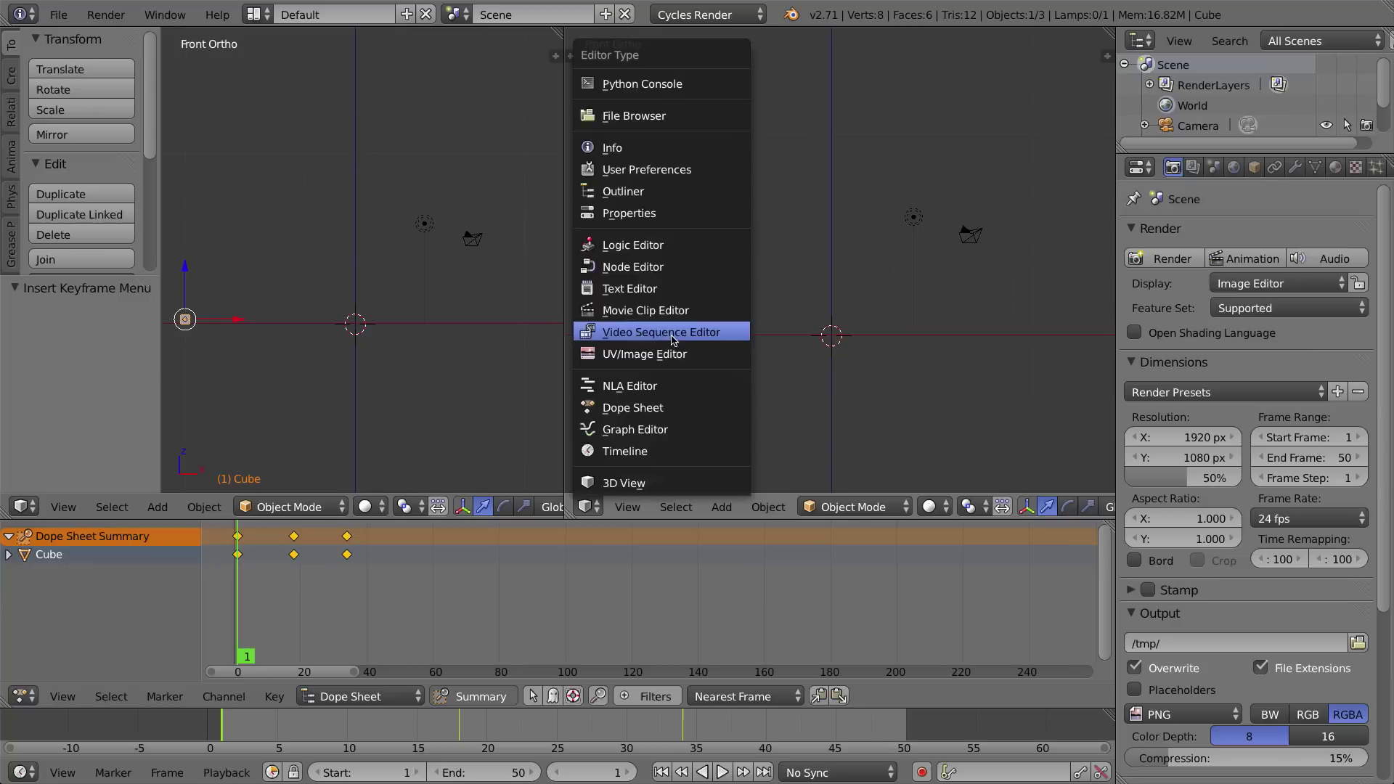
pyautogui.click(656, 430)
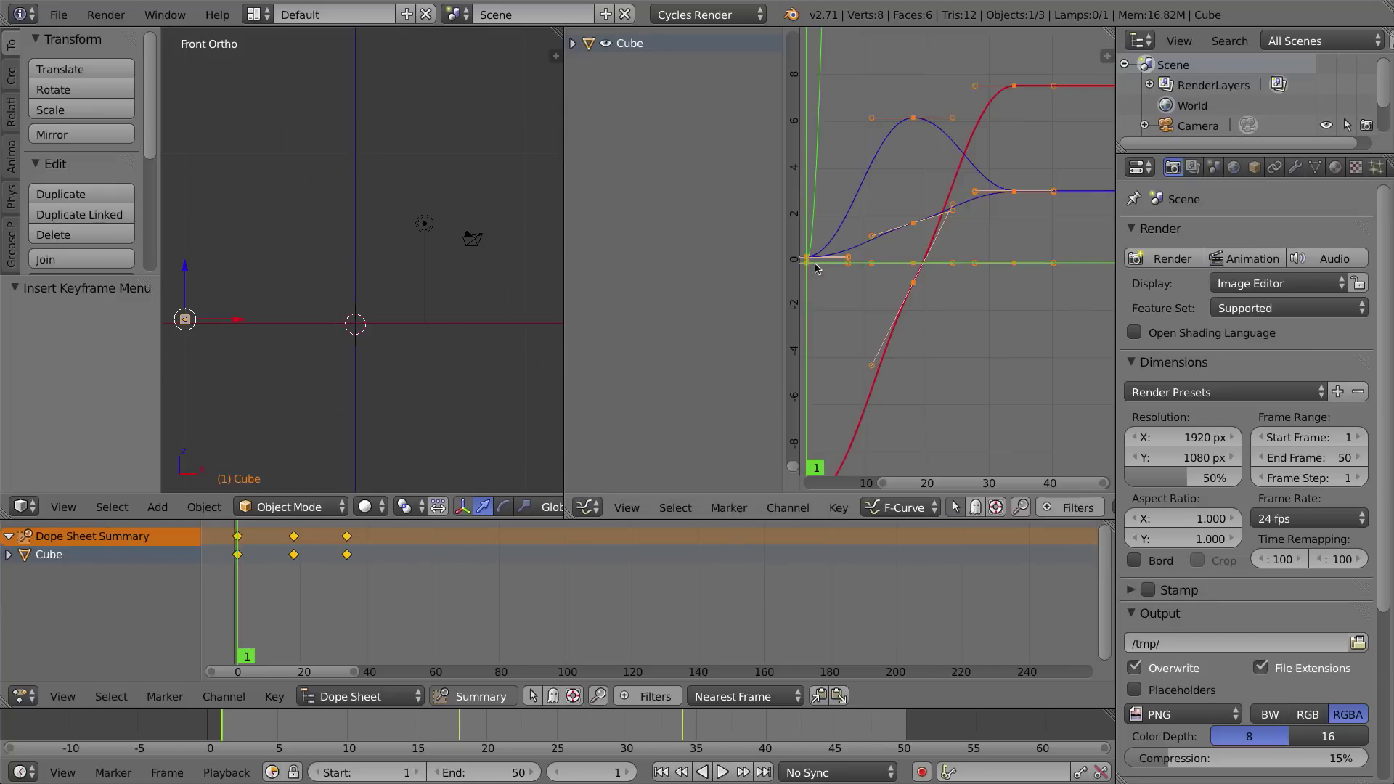
pyautogui.moveTo(781, 244); pyautogui.dragTo(508, 244)
# Select the lamp, reselect the cube, and examine all its curves in the Graph Editor while scrubbing to frame 34
pyautogui.rightClick(417, 225)
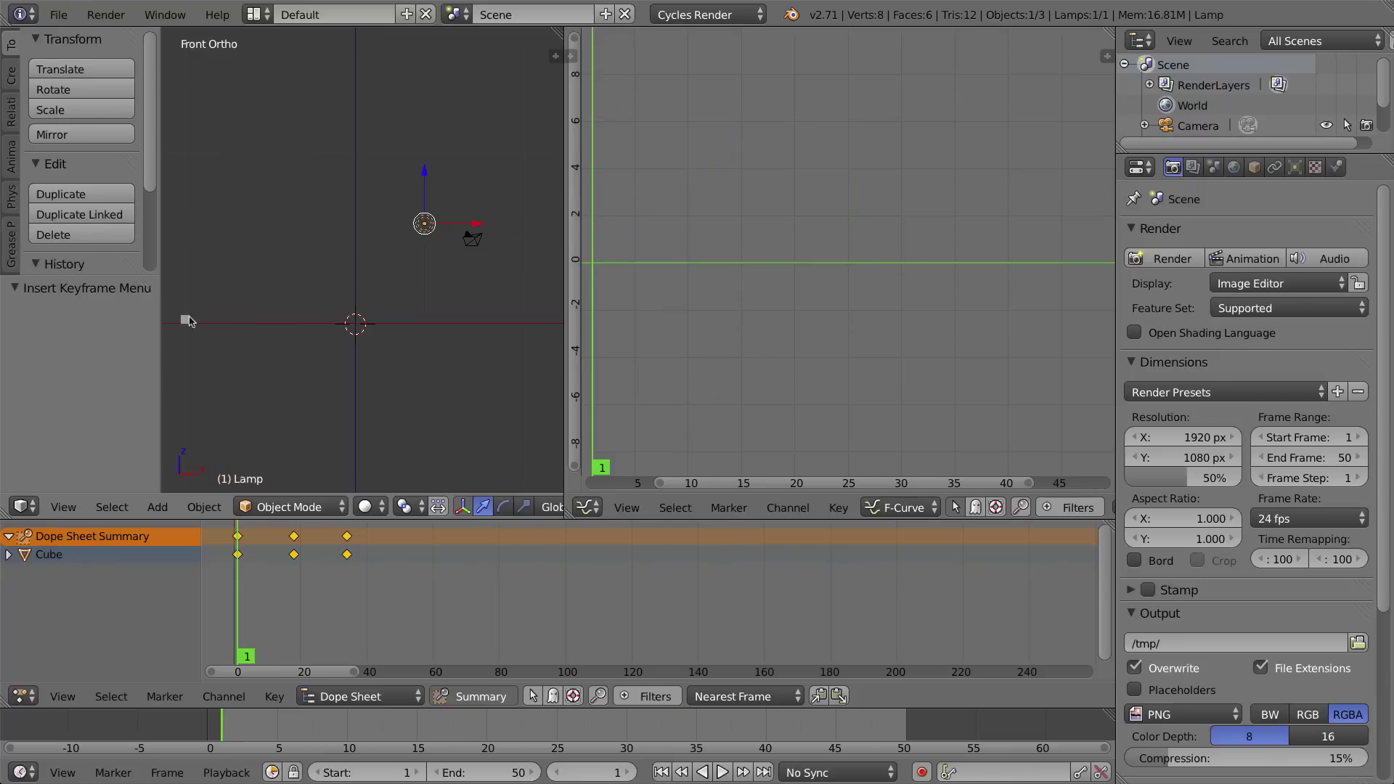
pyautogui.rightClick(186, 318)
pyautogui.press('Home')
pyautogui.scroll(-3, 793, 232)
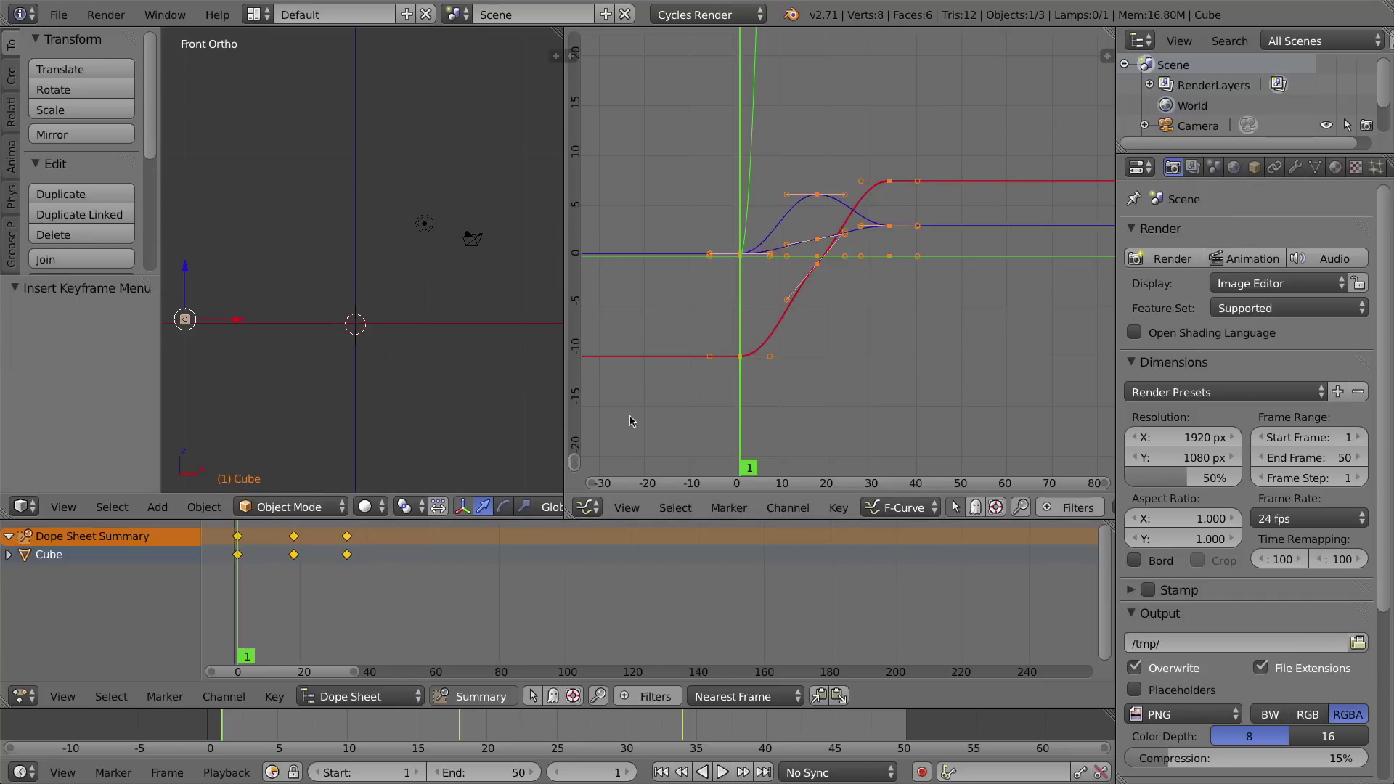
pyautogui.moveTo(250, 585); pyautogui.dragTo(347, 590)
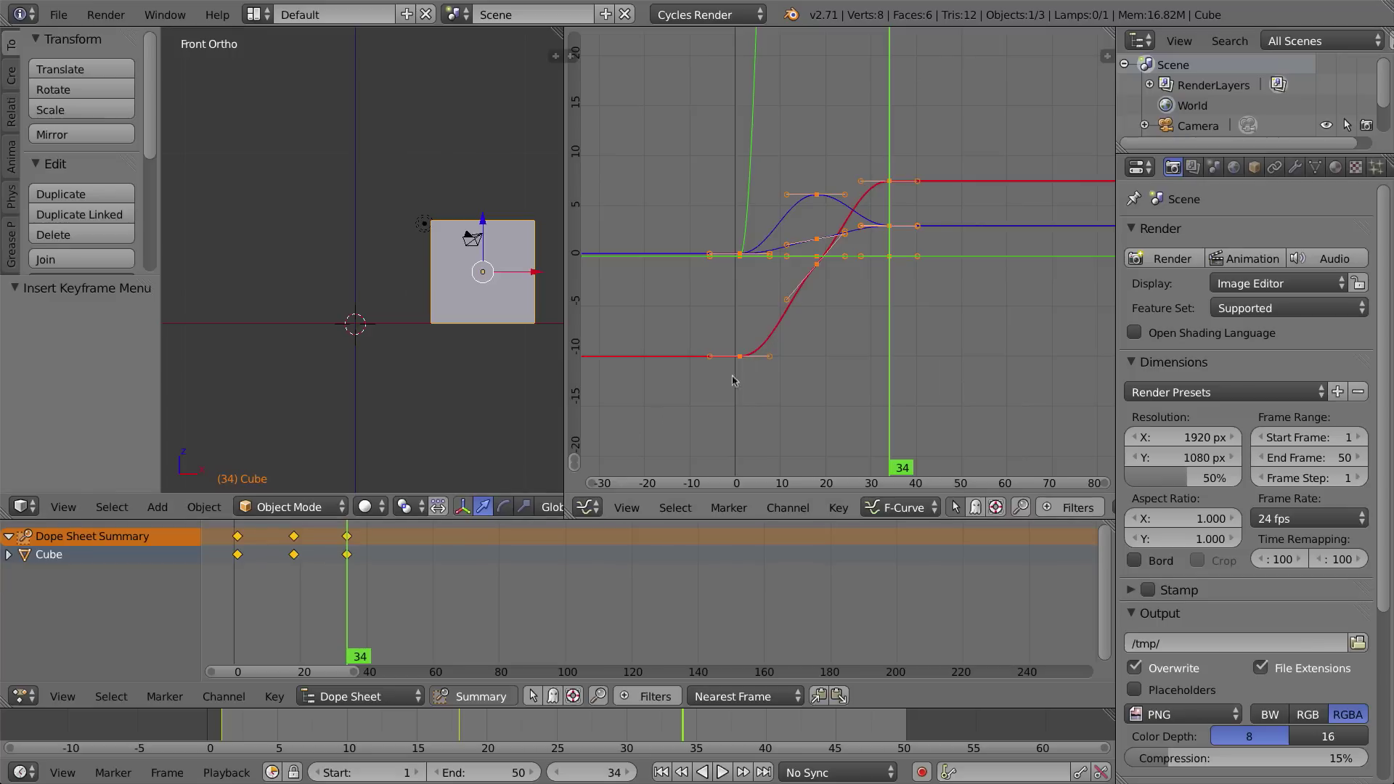
# Try to reshape the start of the cube's X location curve by moving the first keyframe's outgoing handle
pyautogui.rightClick(769, 357)
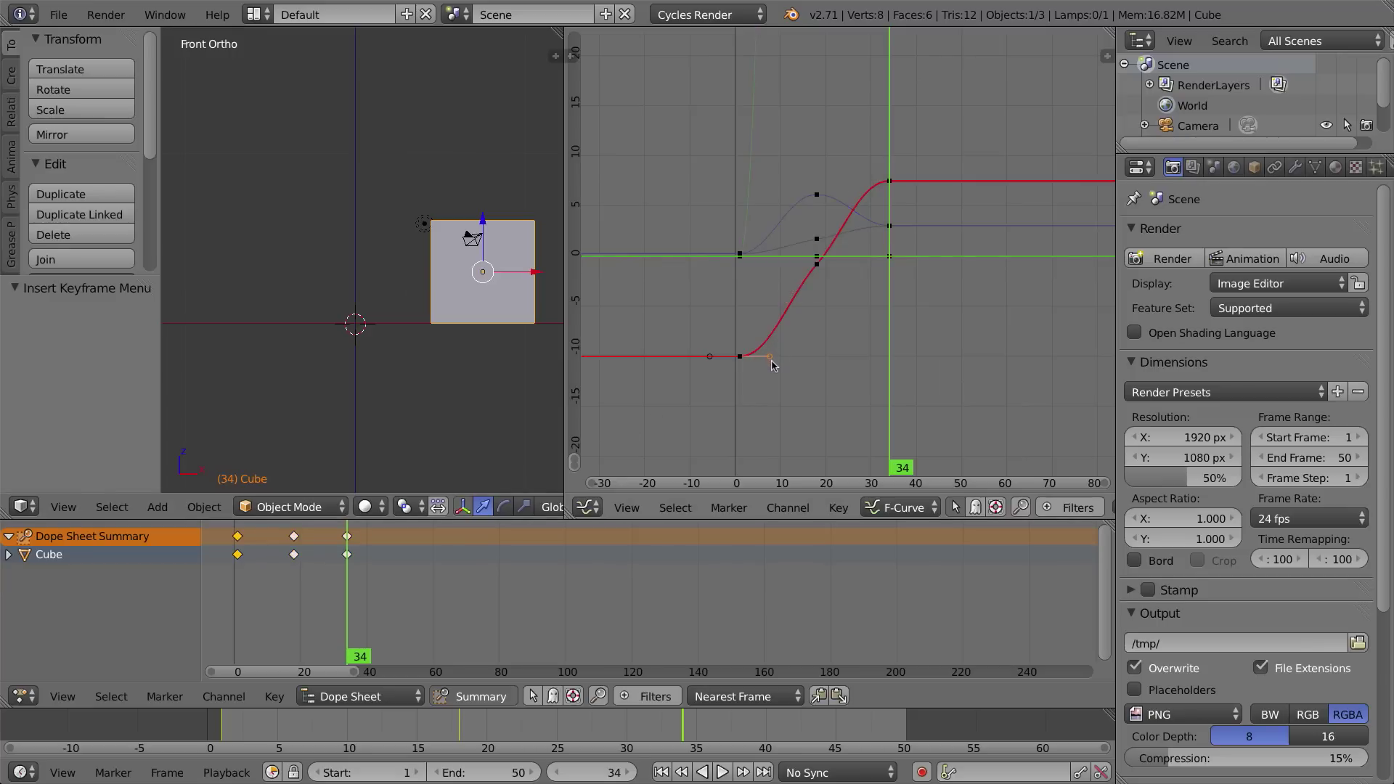
pyautogui.press('g')
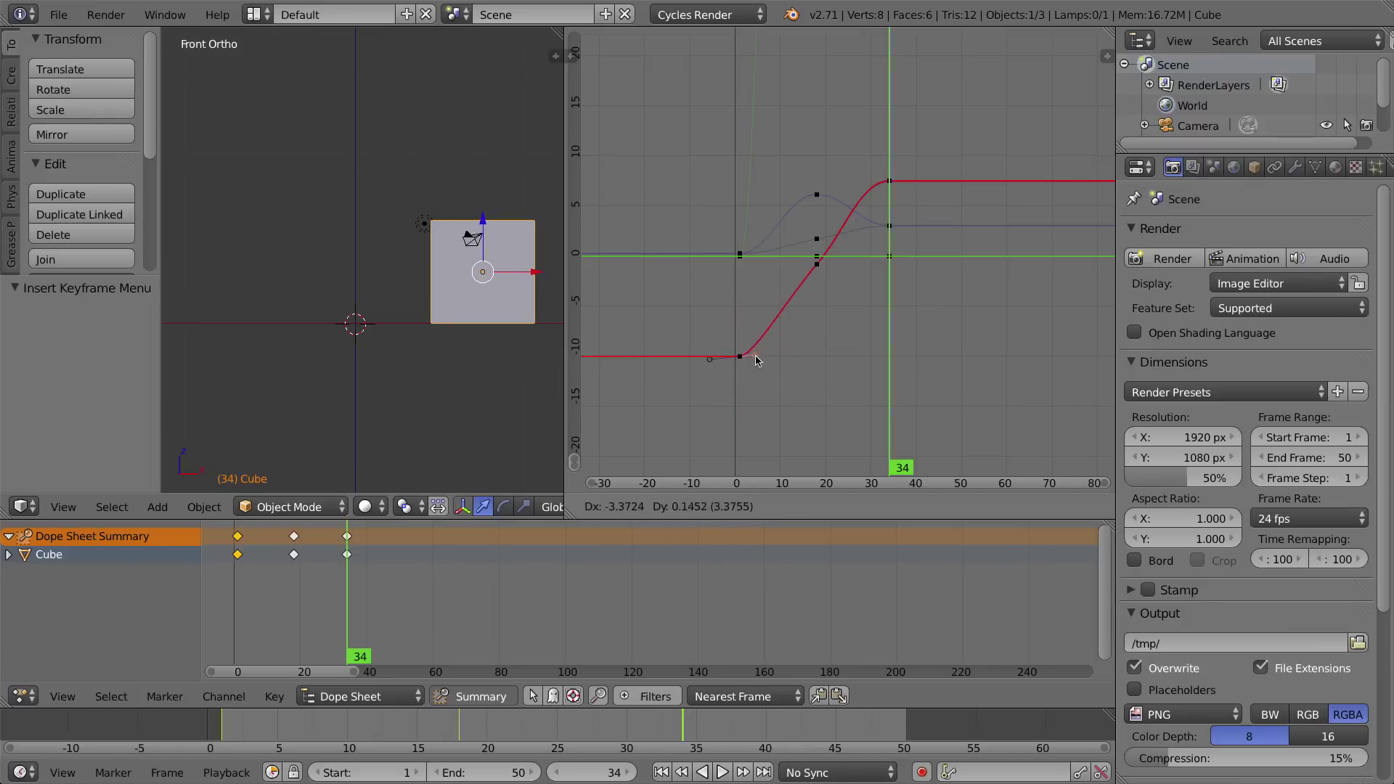
pyautogui.click(775, 331)
# Set the first keyframe of the cube's X location curve to Linear interpolation
pyautogui.rightClick(736, 357)
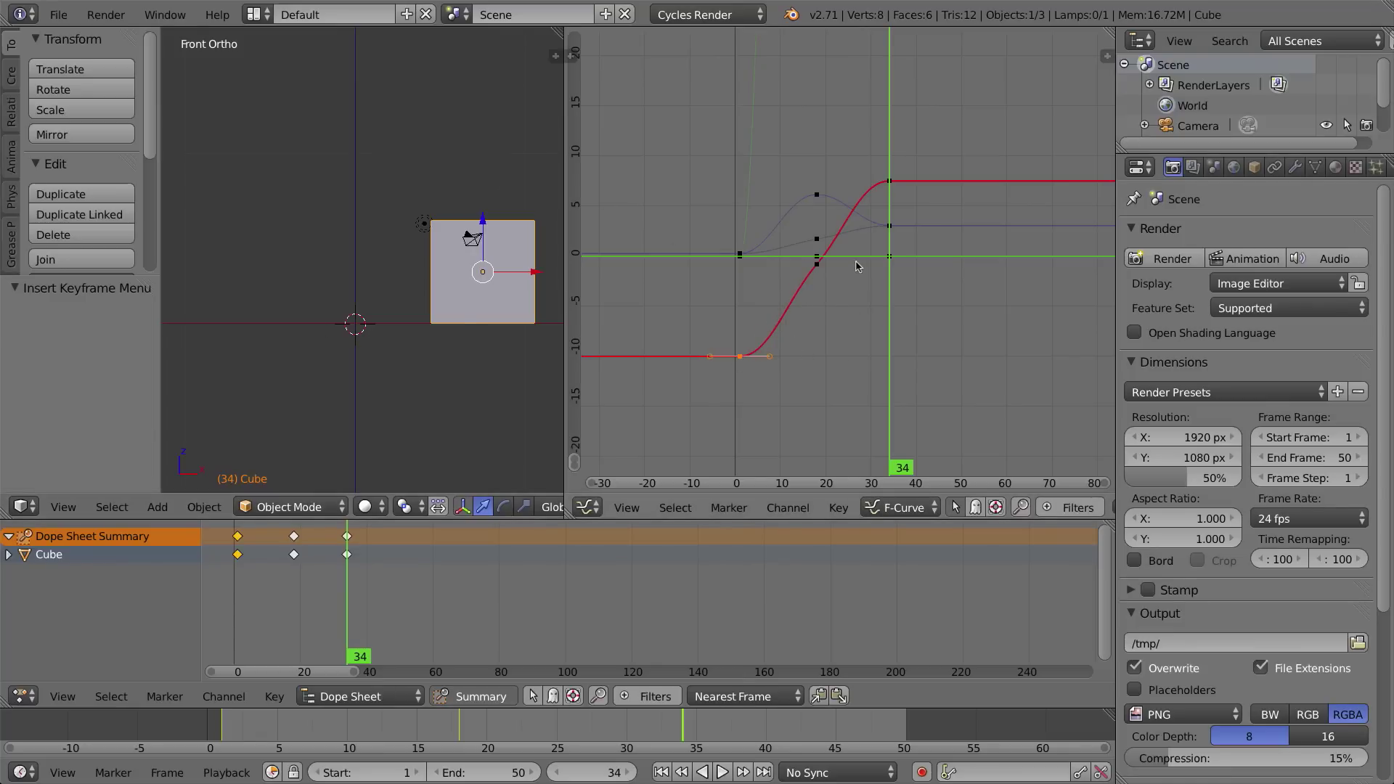
pyautogui.scroll(-1, 855, 266)
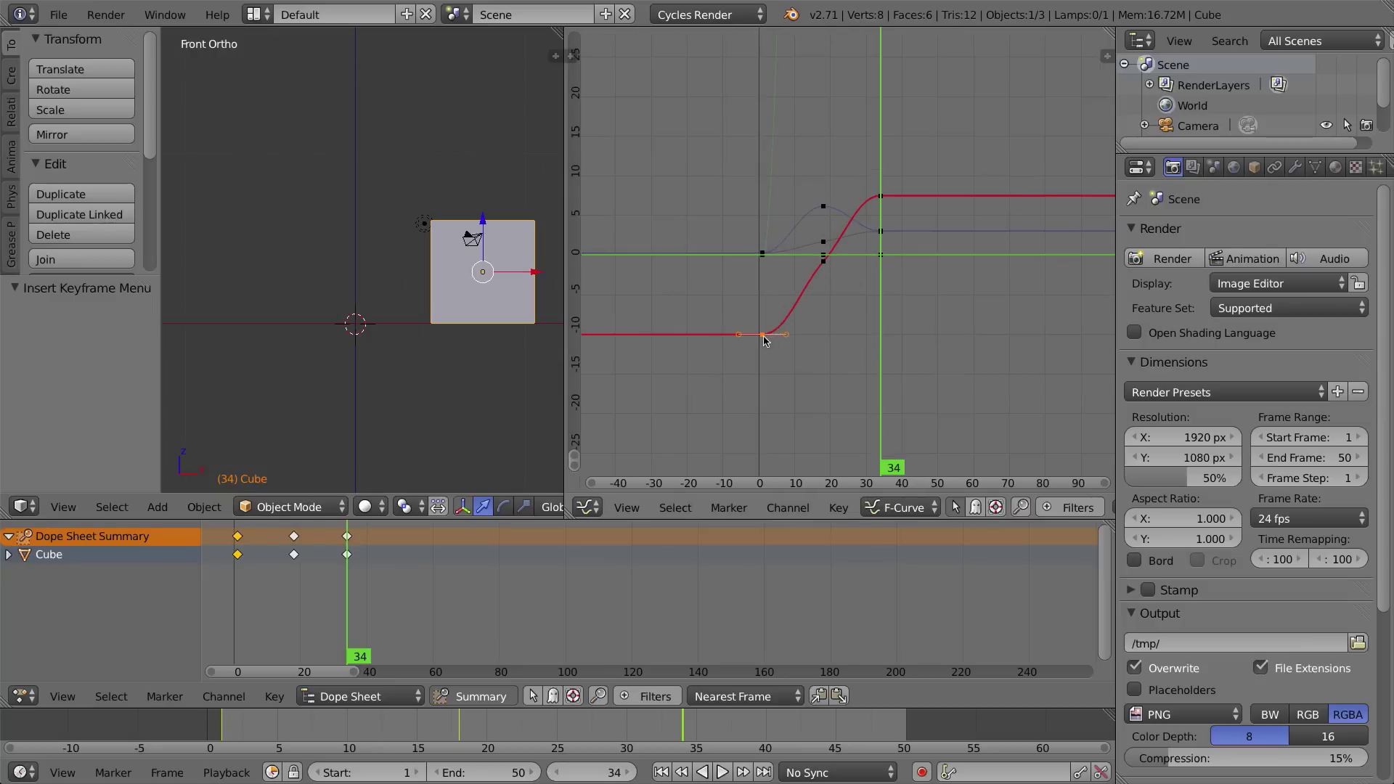
pyautogui.click(839, 508)
pyautogui.moveTo(975, 254)
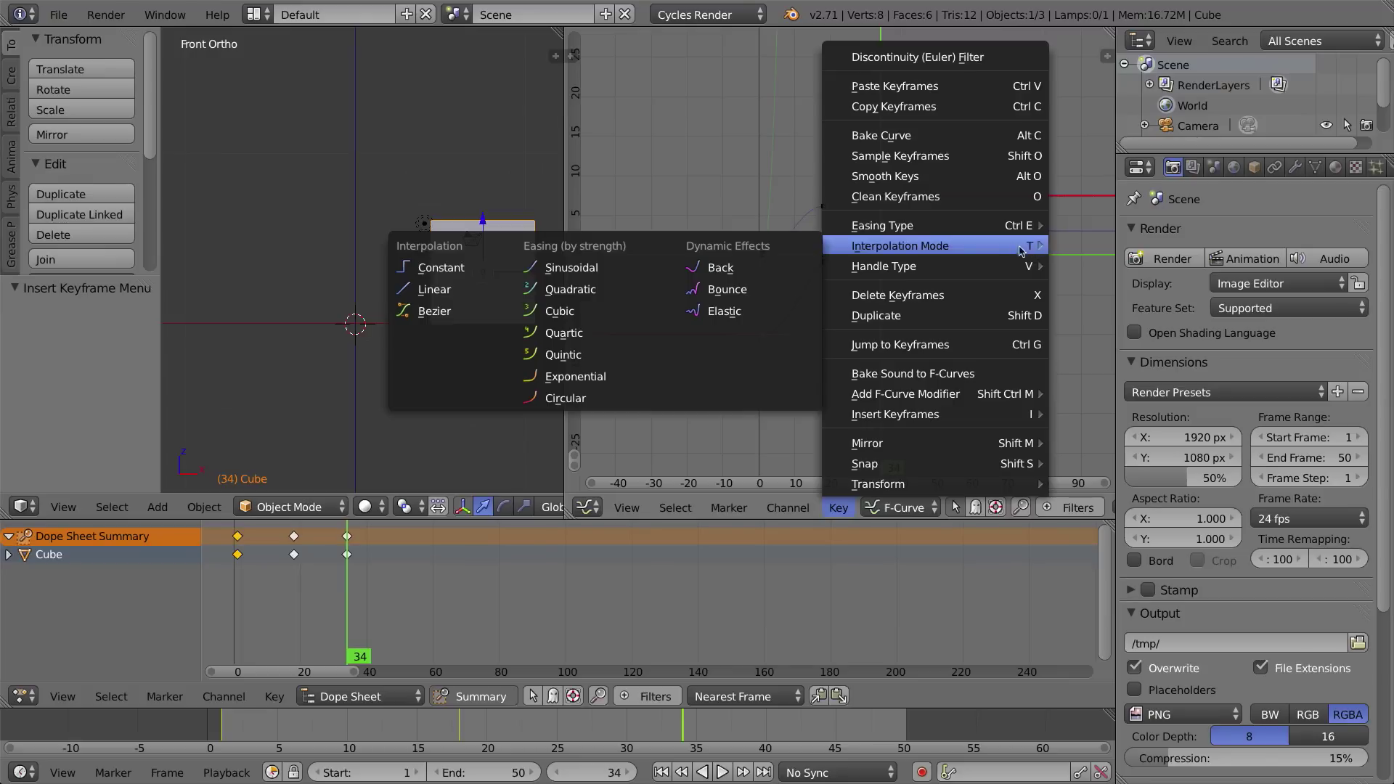
pyautogui.click(839, 508)
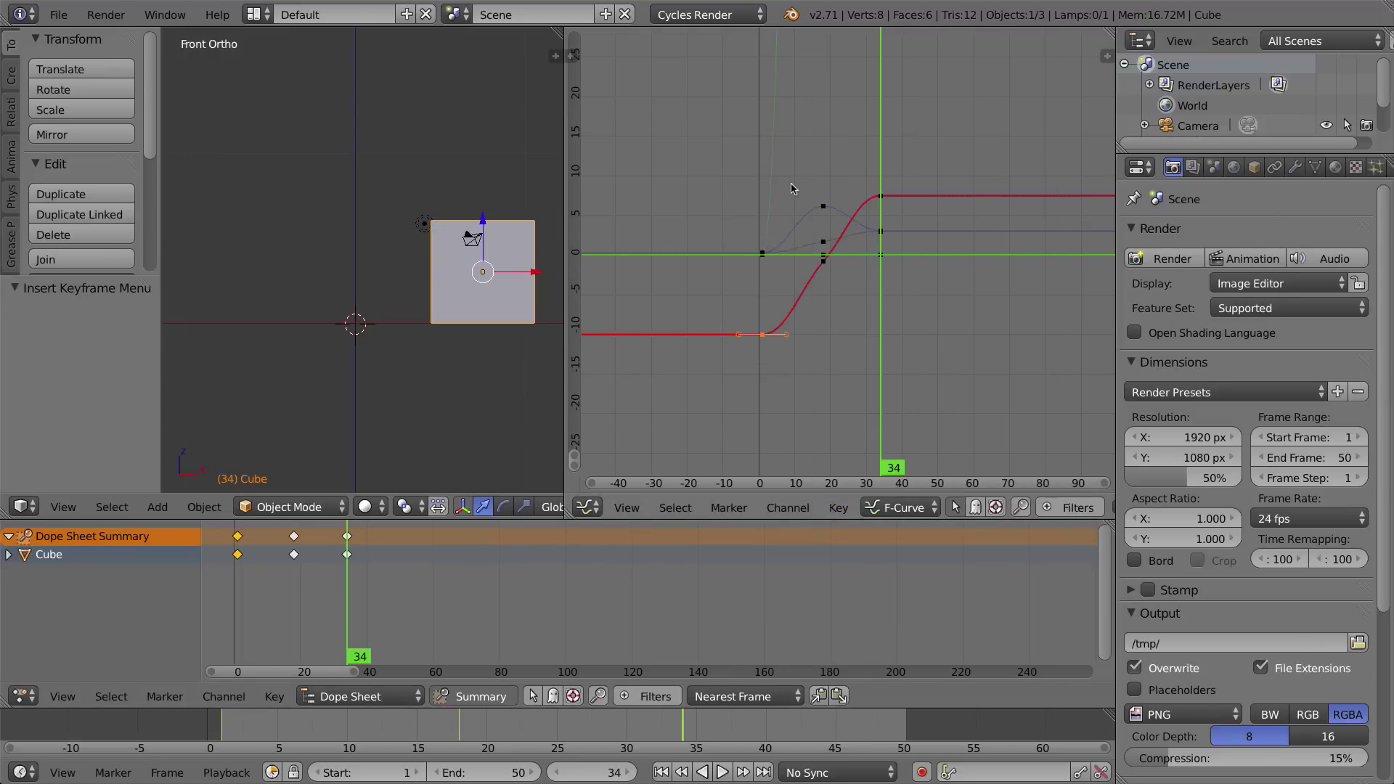
pyautogui.press('t')
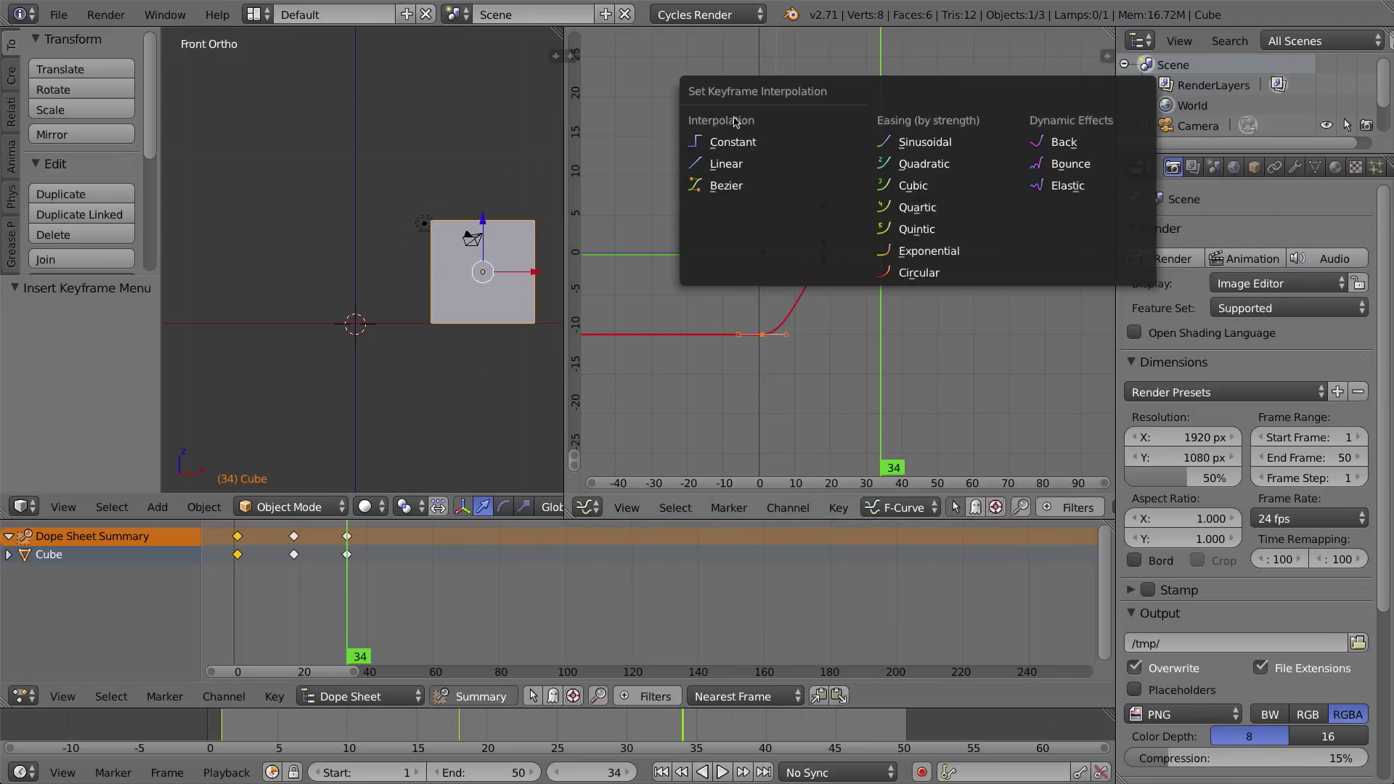
pyautogui.click(726, 165)
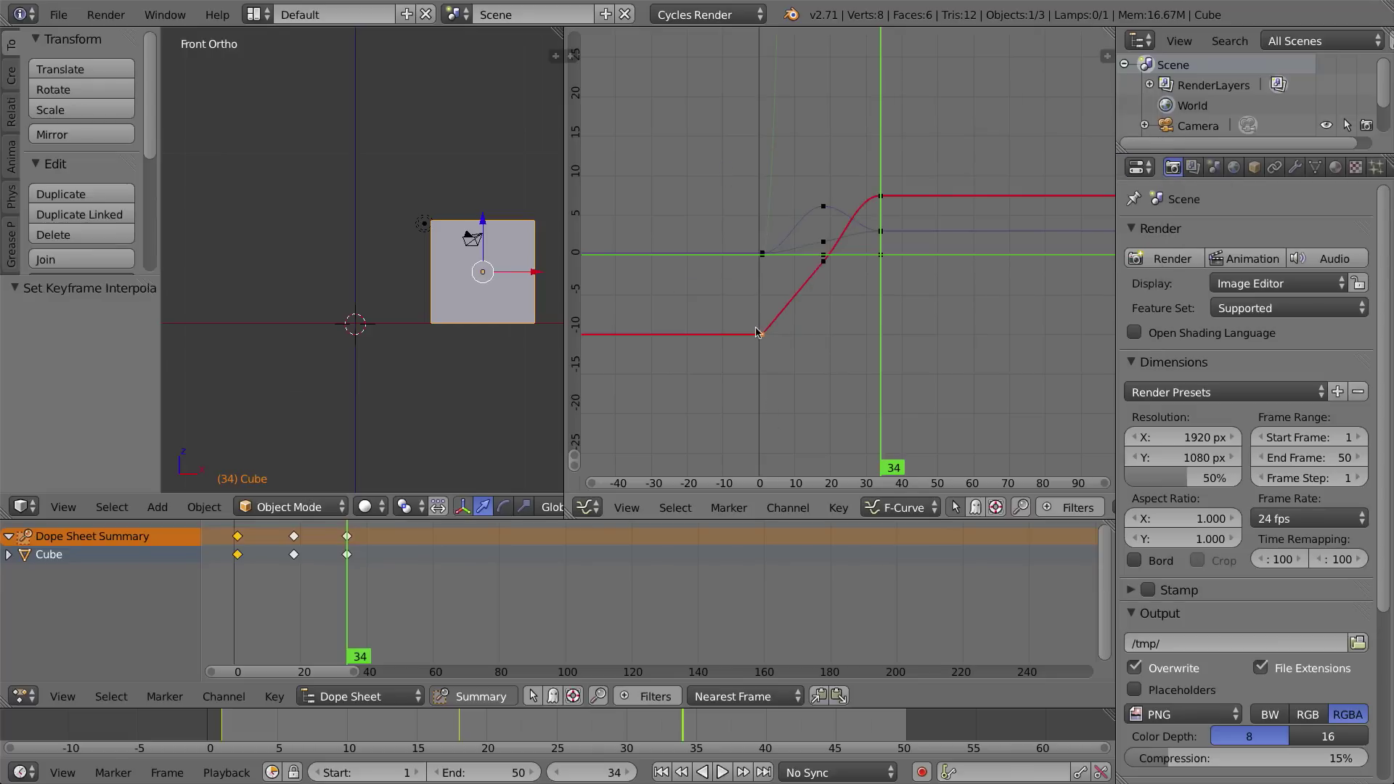
# Go to frame -2 and play the animation to examine the cube's linear start
pyautogui.moveTo(789, 404); pyautogui.dragTo(751, 398)
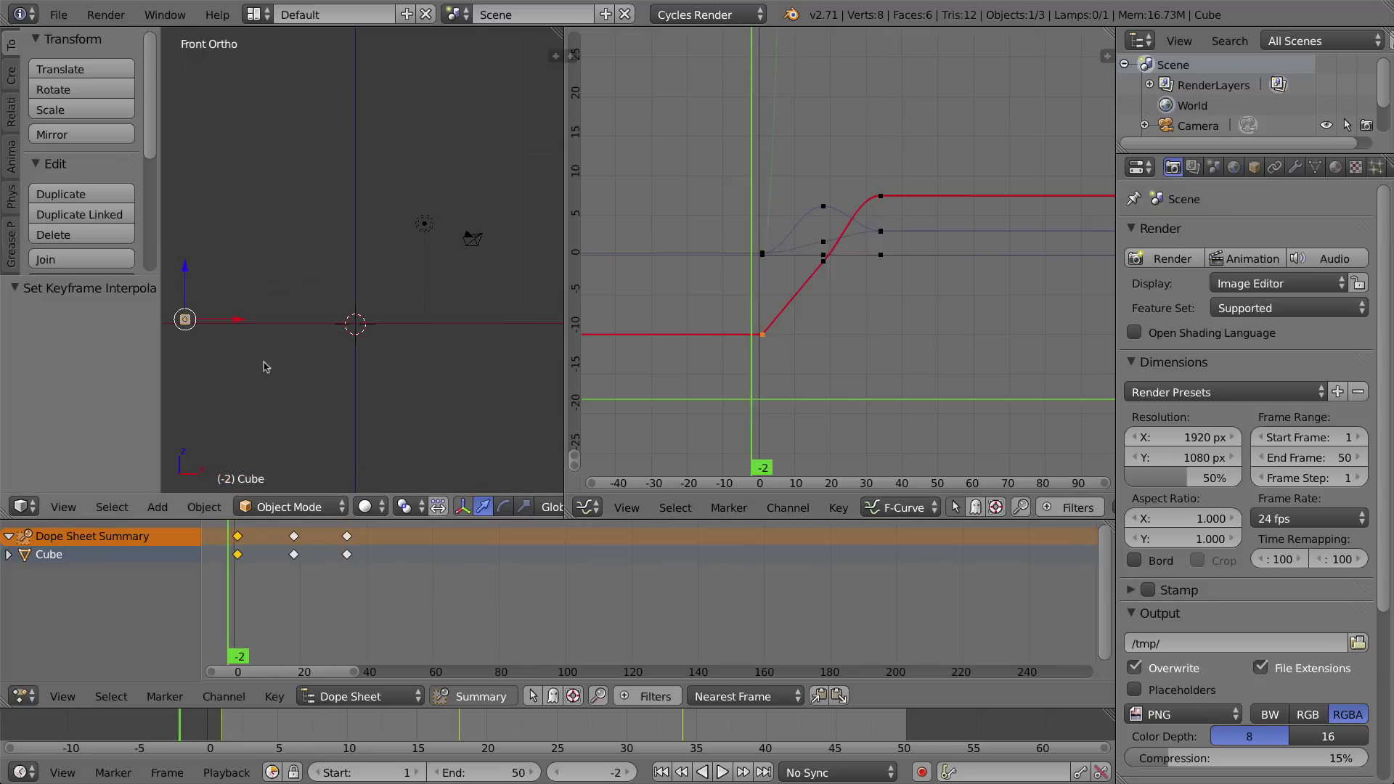
pyautogui.click(722, 772)
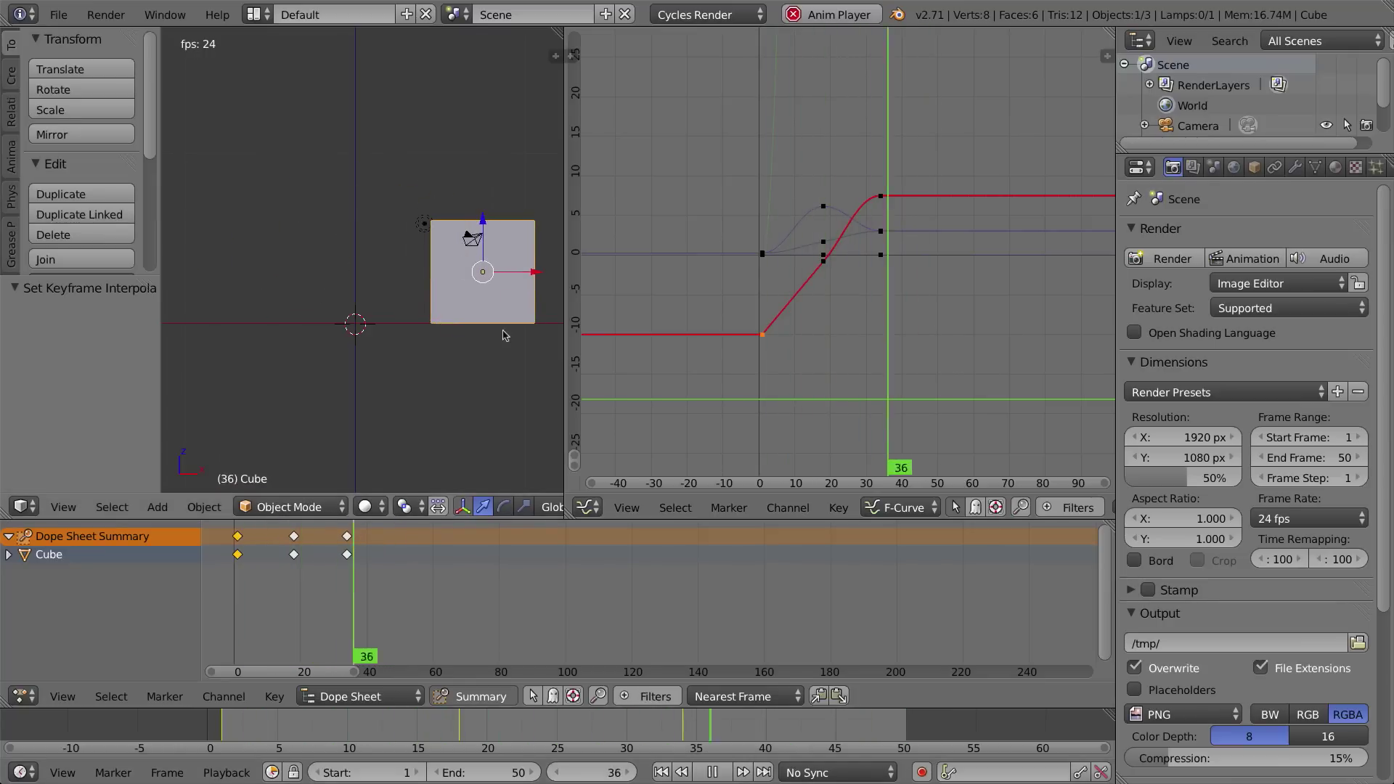
pyautogui.press('Escape')
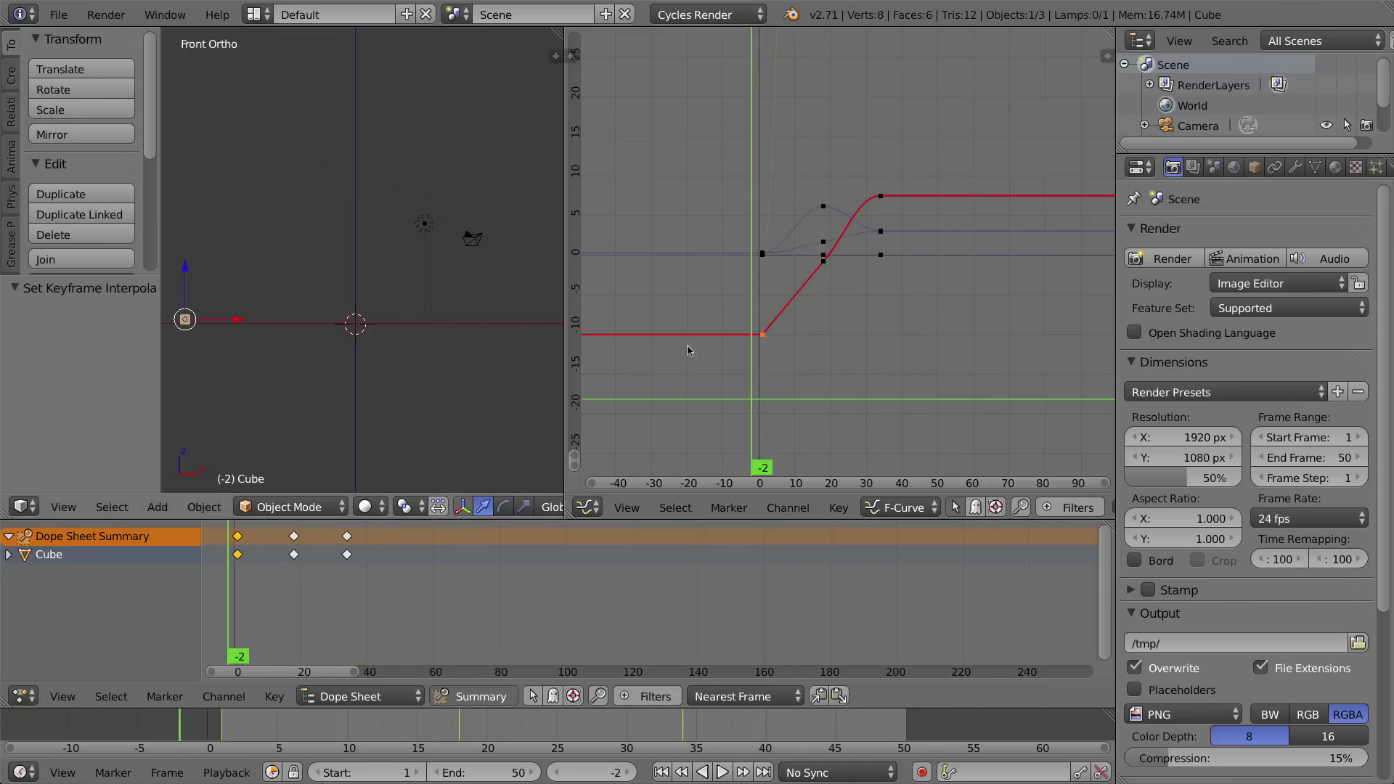
# Set the last keyframe of the cube's X location curve to Linear interpolation
pyautogui.rightClick(883, 205)
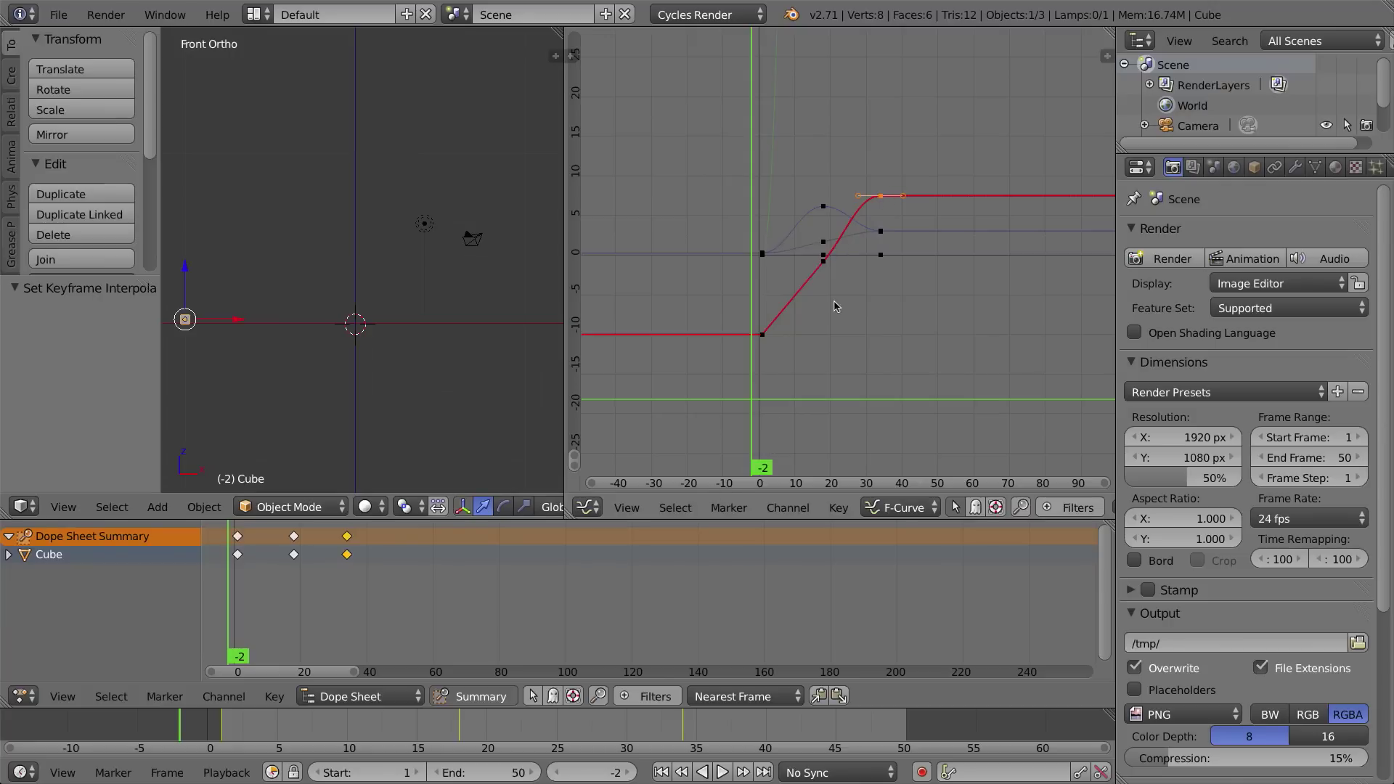
pyautogui.press('t')
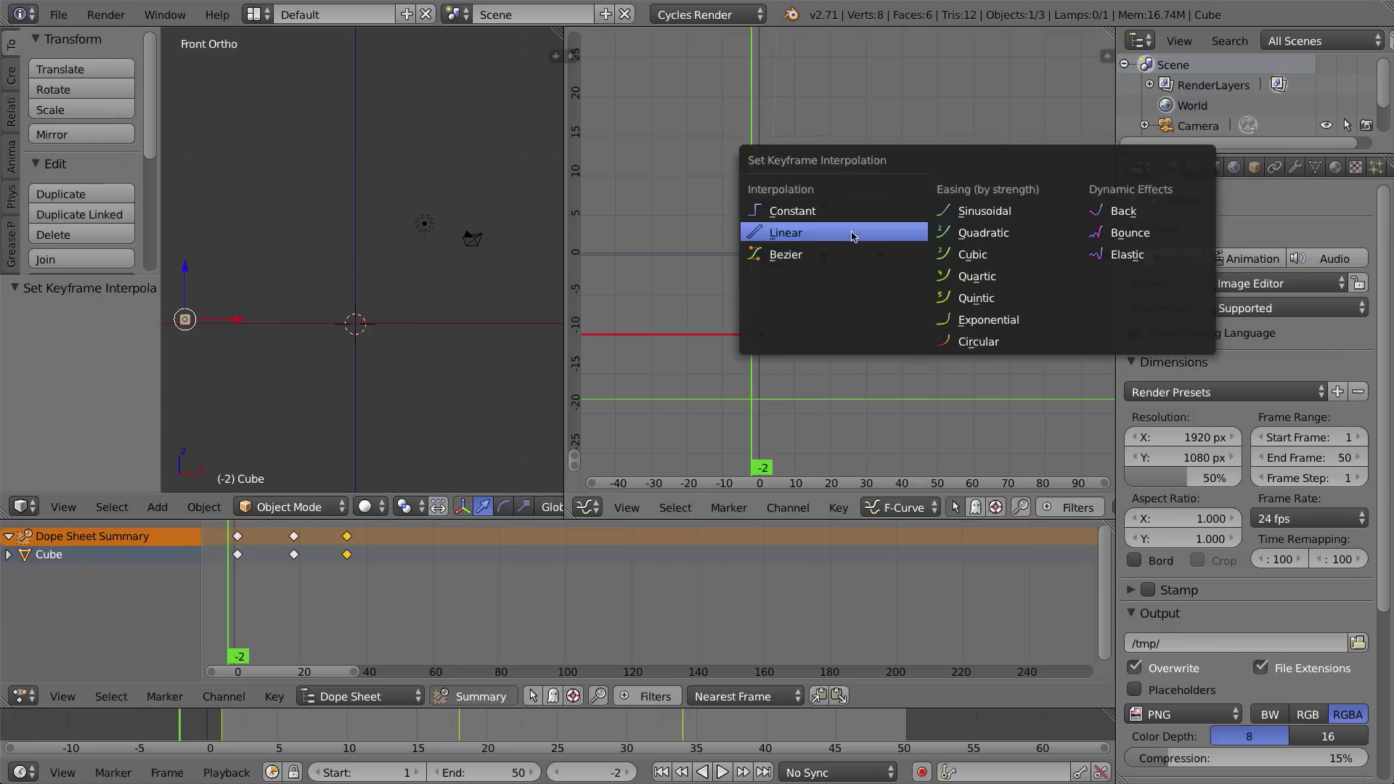
pyautogui.click(775, 230)
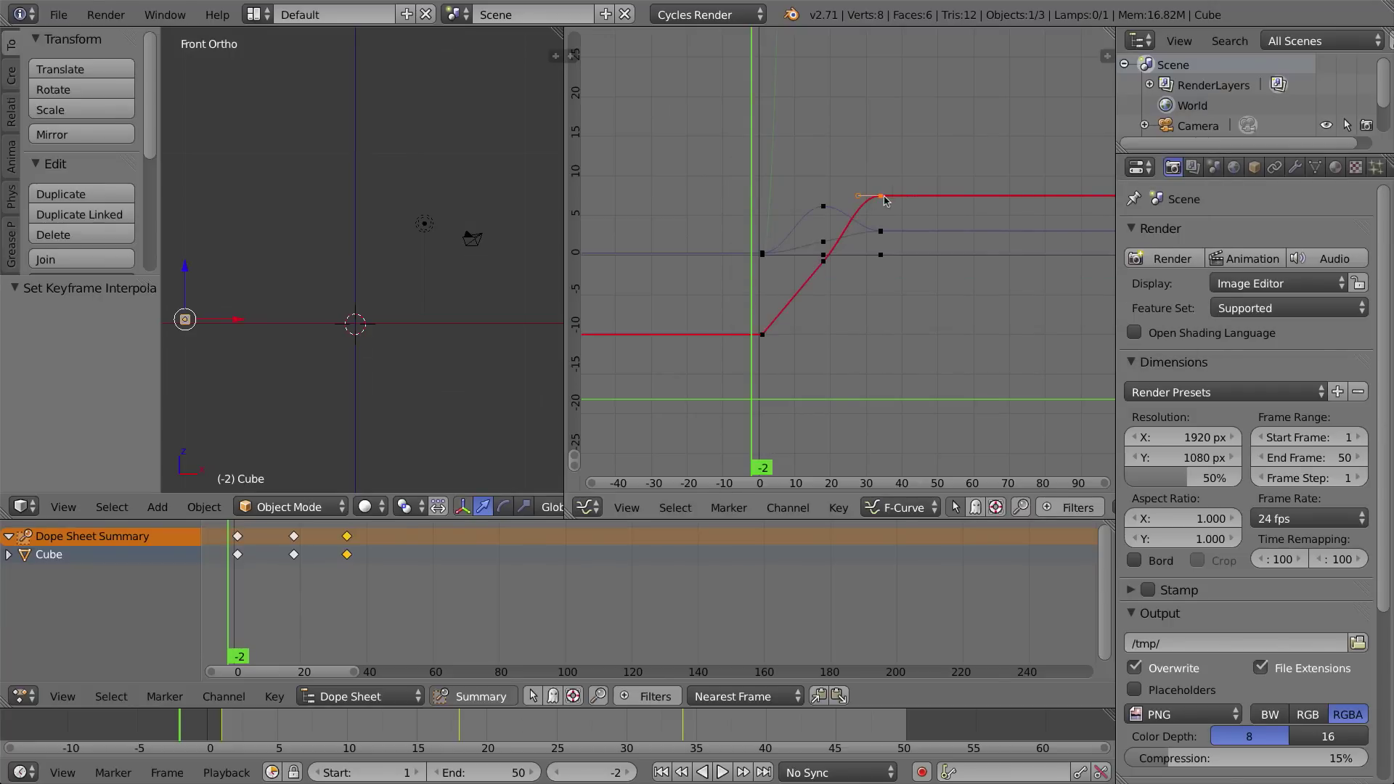
# Straighten the end of the X location curve by repositioning the last keyframe's incoming handle, finally moving it 1.623 horizontally and -2.477 vertically
pyautogui.moveTo(870, 195); pyautogui.dragTo(874, 203)
pyautogui.press('g')
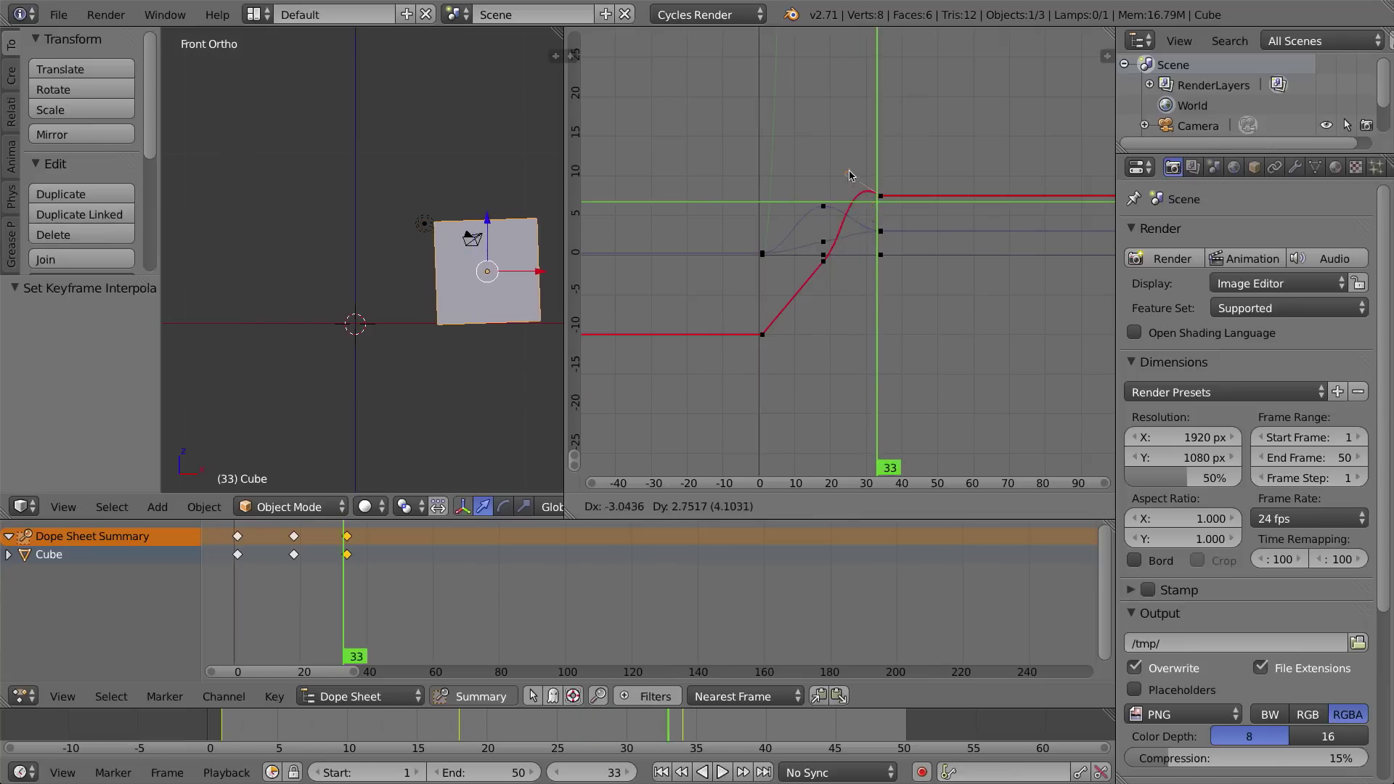
pyautogui.click(846, 207)
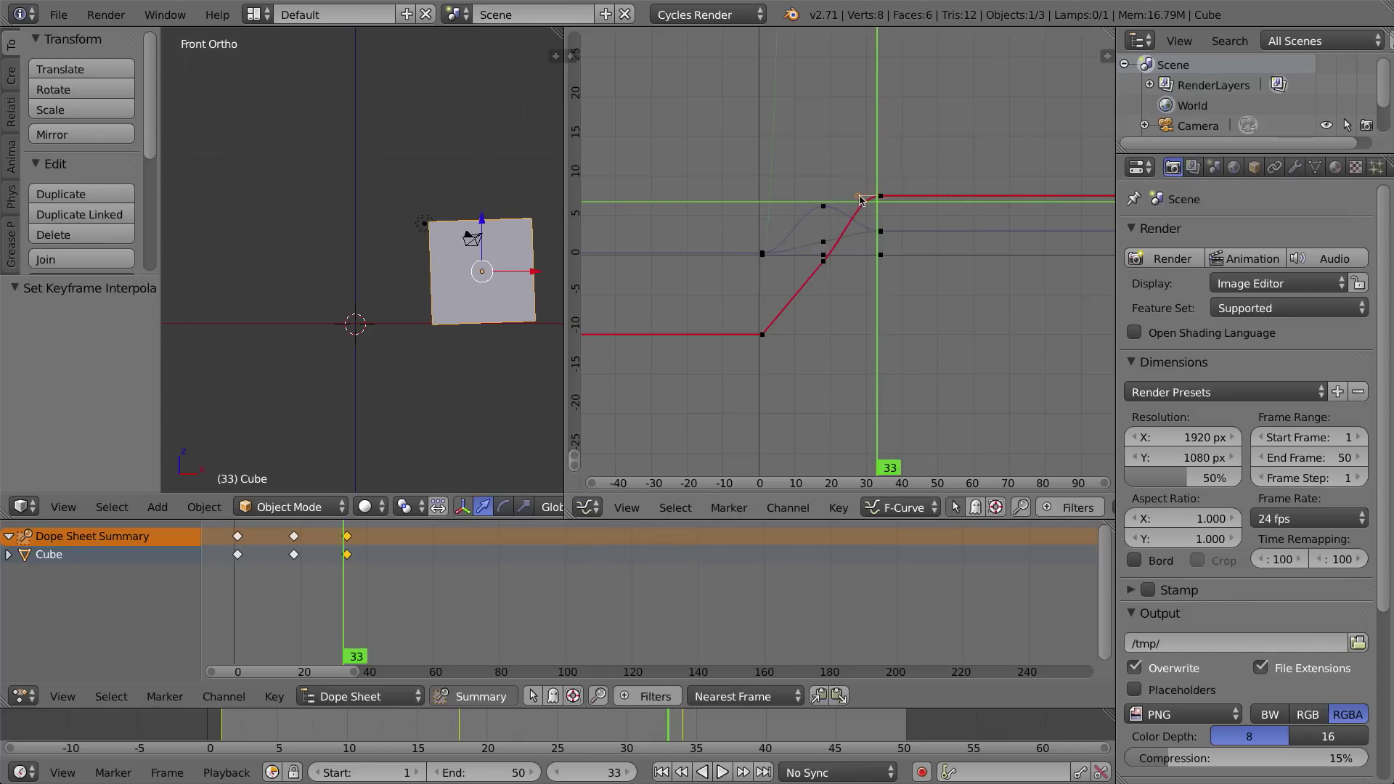
pyautogui.press('g')
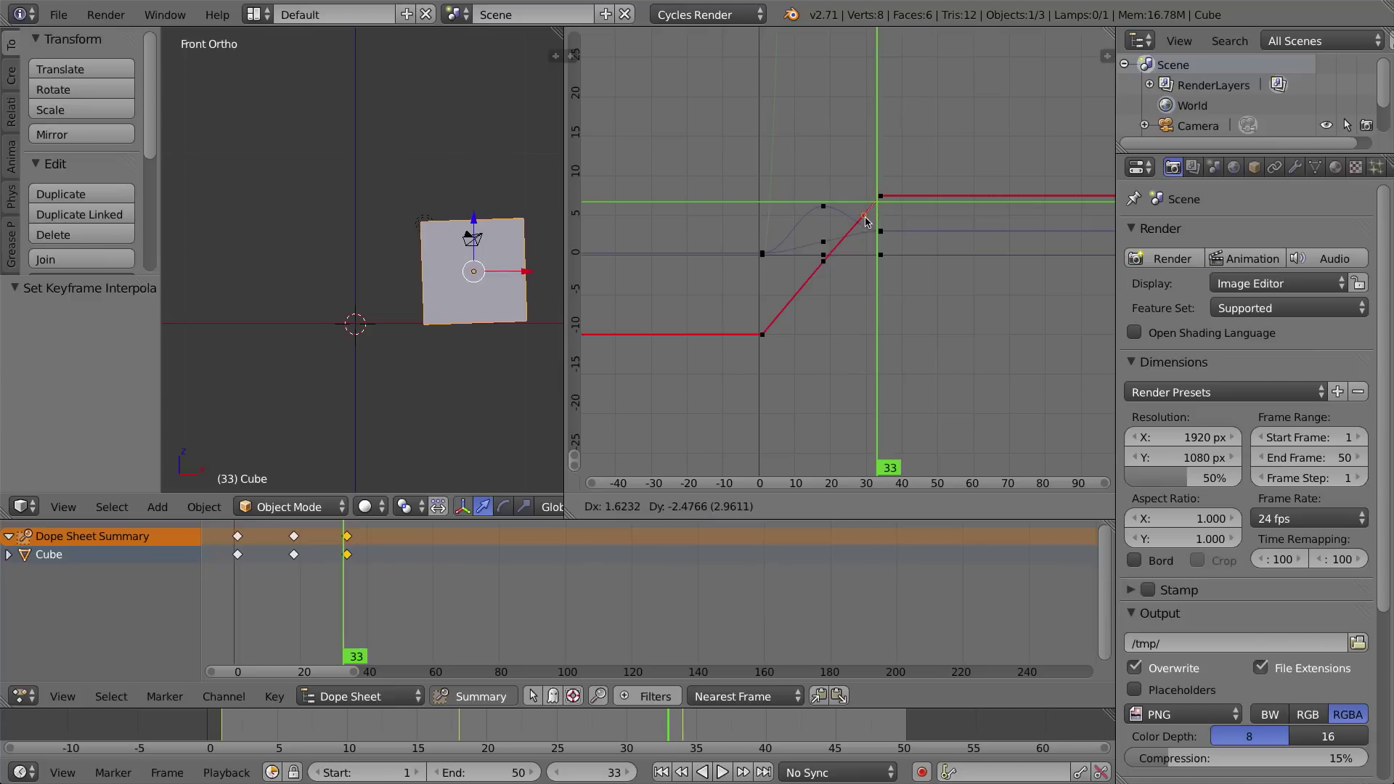
pyautogui.click(865, 221)
# Step back through the frames toward the start and play the animation to examine the cube's straightened motion
pyautogui.press('Left')
pyautogui.press('Left')
pyautogui.press('Left')
pyautogui.press('Left')
pyautogui.press('Left')
pyautogui.press('Left')
pyautogui.press('Left')
pyautogui.press('Left')
pyautogui.press('Left')
pyautogui.press('Left')
pyautogui.press('Left')
pyautogui.press('Left')
pyautogui.press('Left')
pyautogui.press('Left')
pyautogui.press('Left')
pyautogui.press('Left')
pyautogui.press('Left')
pyautogui.press('Left')
pyautogui.press('Left')
pyautogui.press('Left')
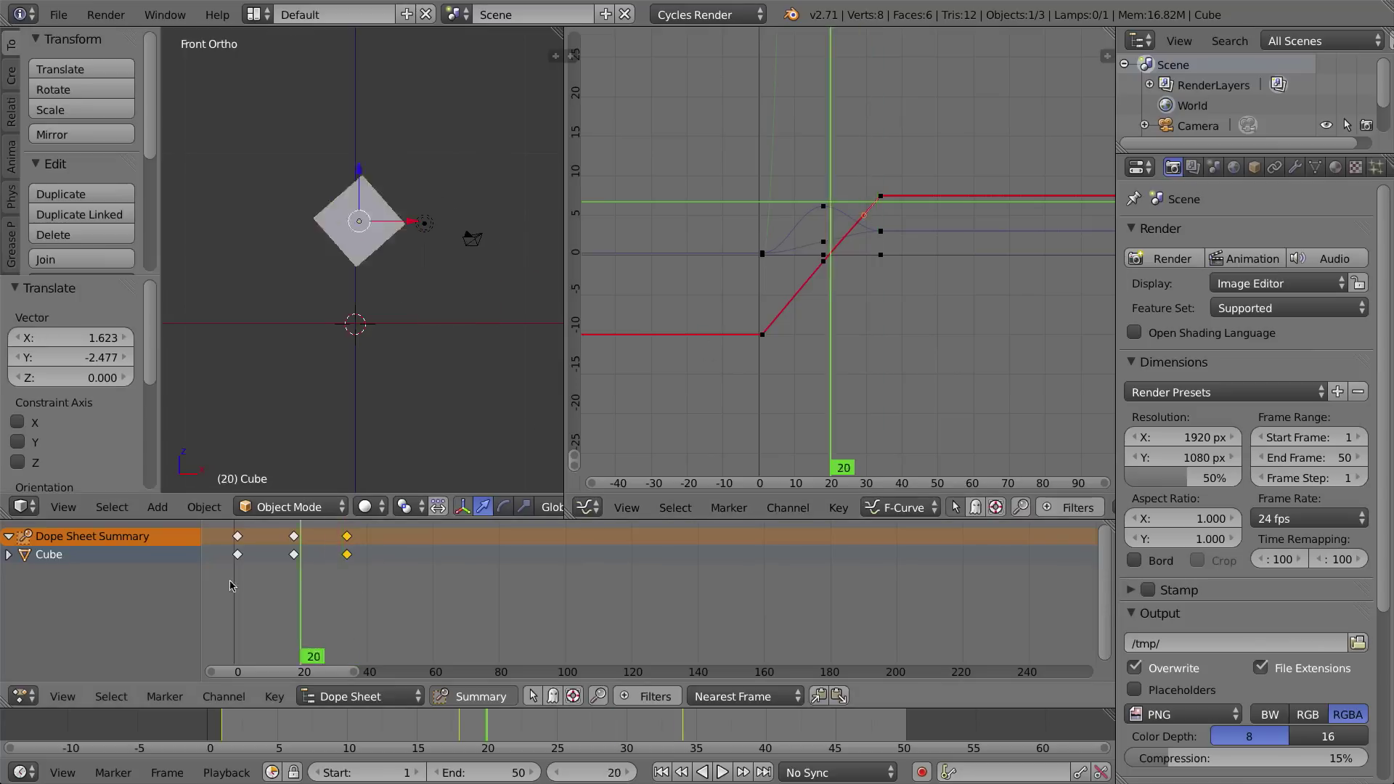
pyautogui.click(720, 774)
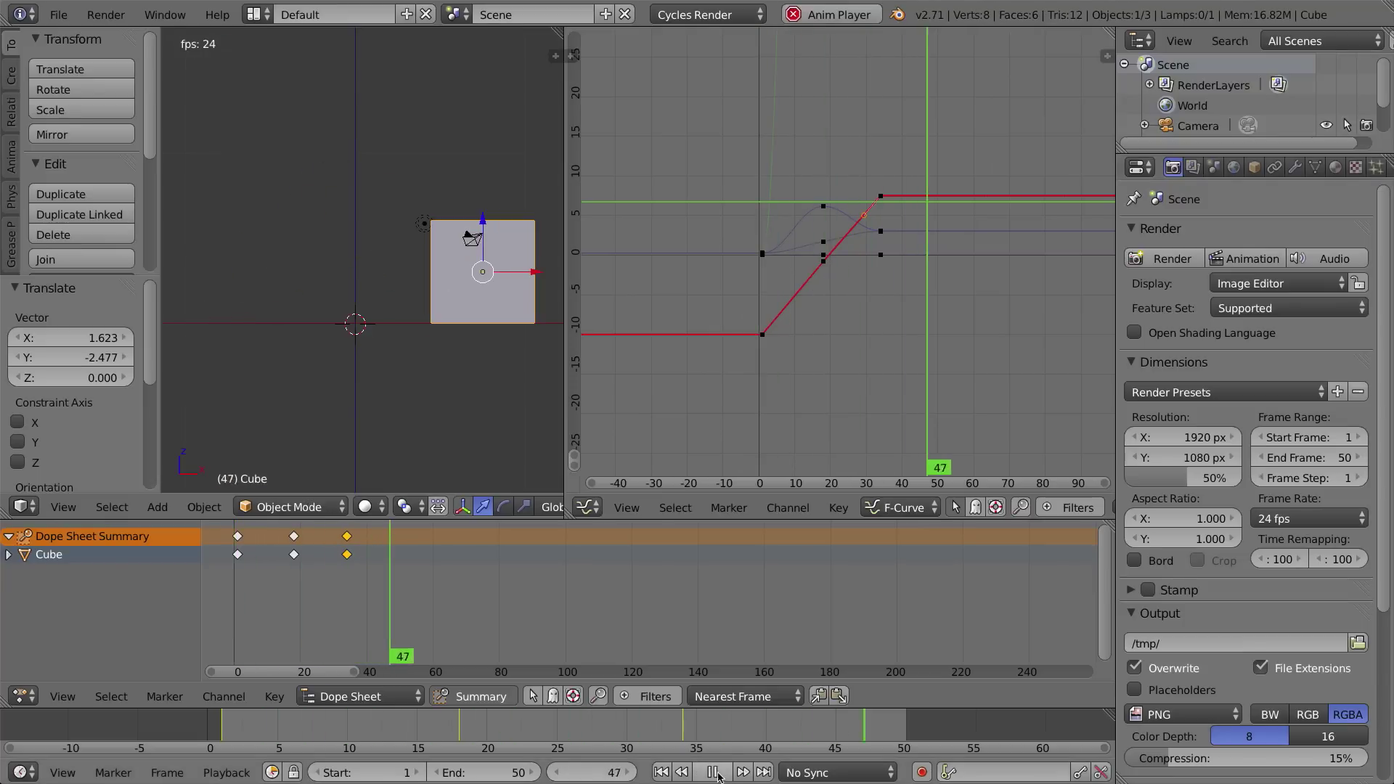